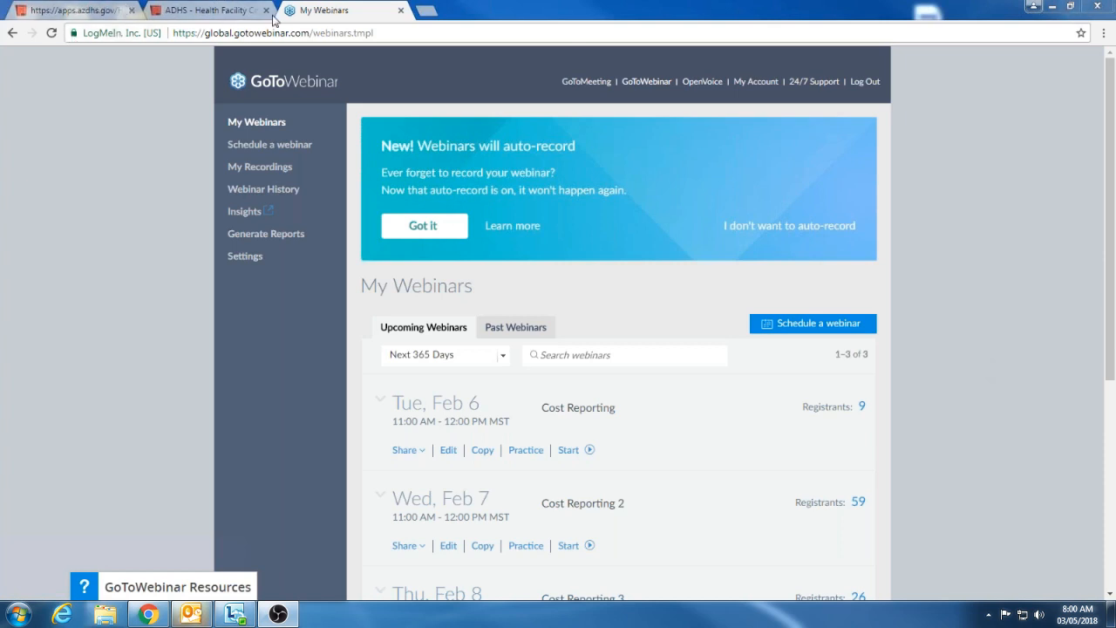
# Open the Hospital Financial Reporting page from the ADHS Health Facility Cost Reporting site
pyautogui.click(185, 10)
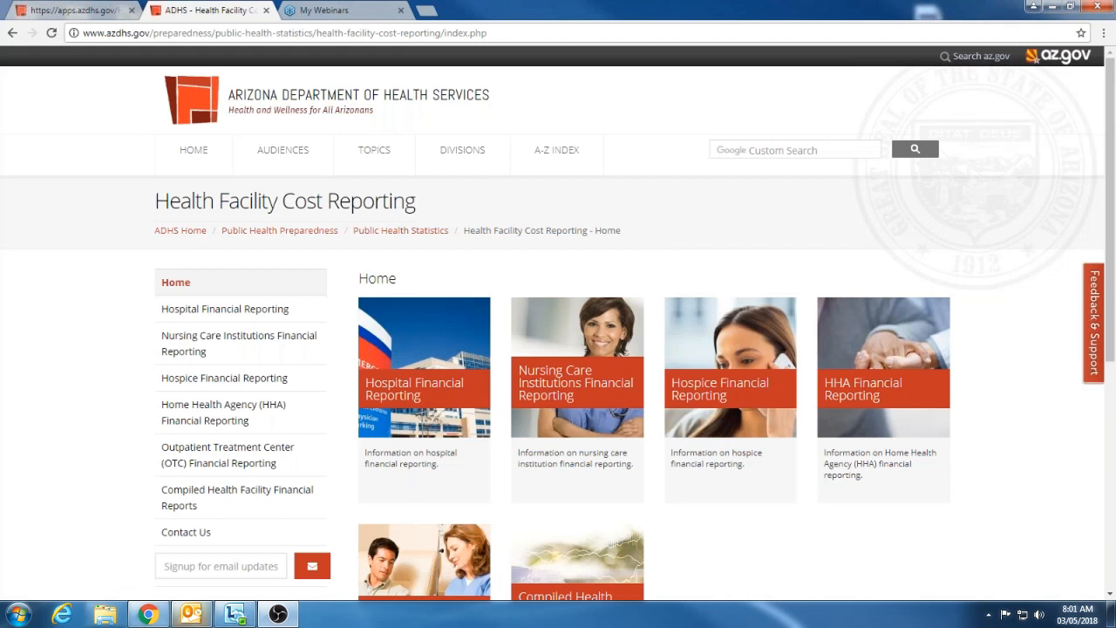
pyautogui.moveTo(641, 161)
pyautogui.scroll(-2, 434, 132)
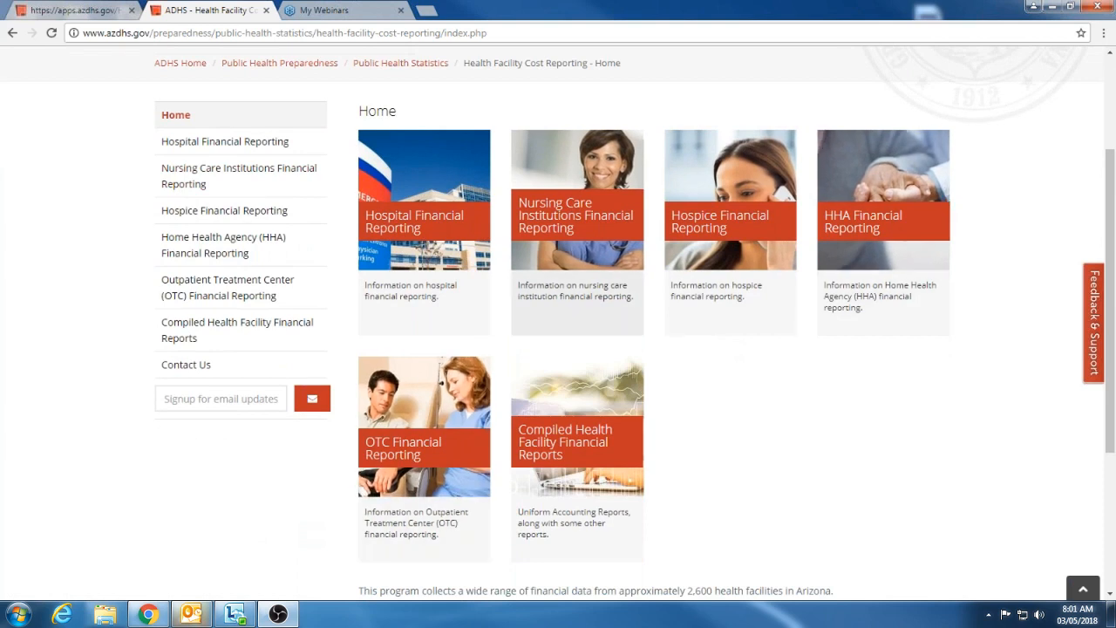
pyautogui.click(434, 226)
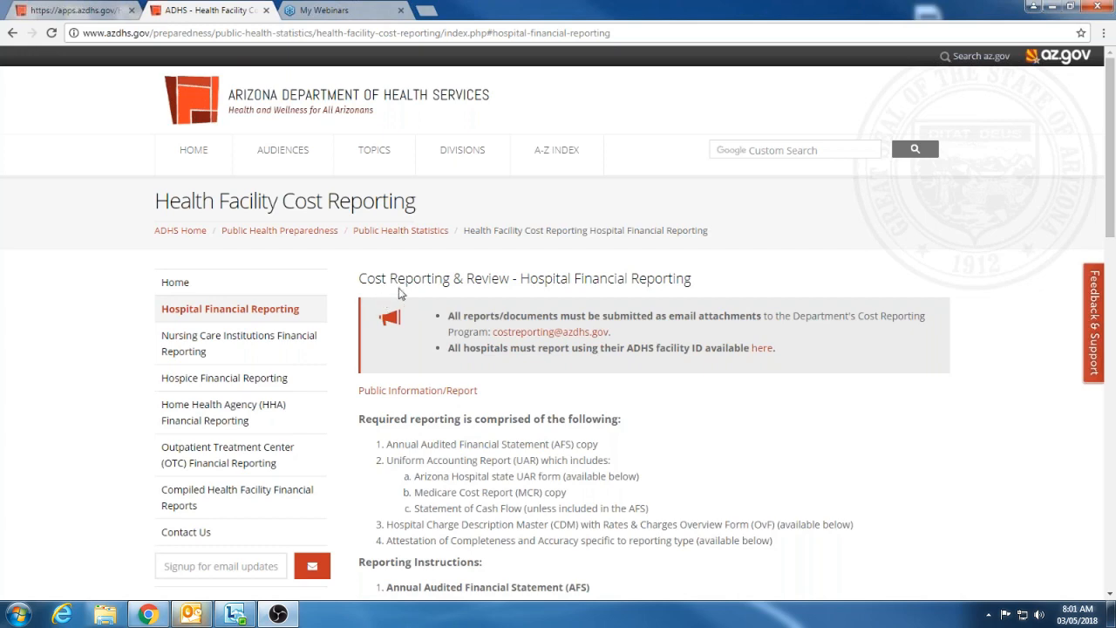
# Review the hospital submission notice and reporting requirements, and open the Public Information/Report link
pyautogui.moveTo(808, 357); pyautogui.dragTo(372, 310)
pyautogui.scroll(-20, 372, 310)
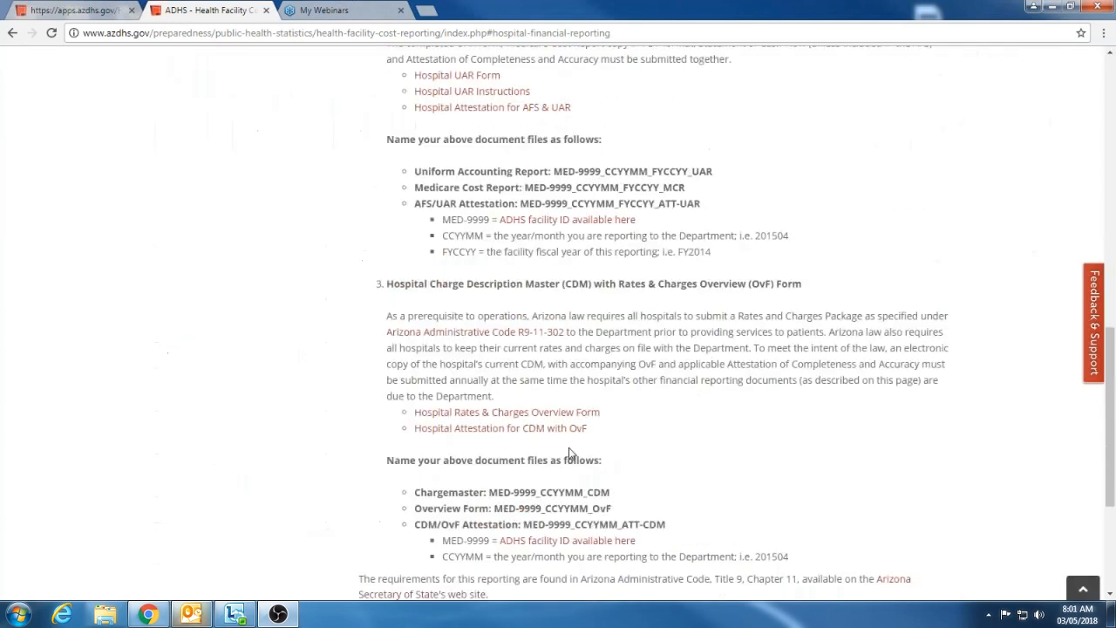
pyautogui.scroll(20, 444, 307)
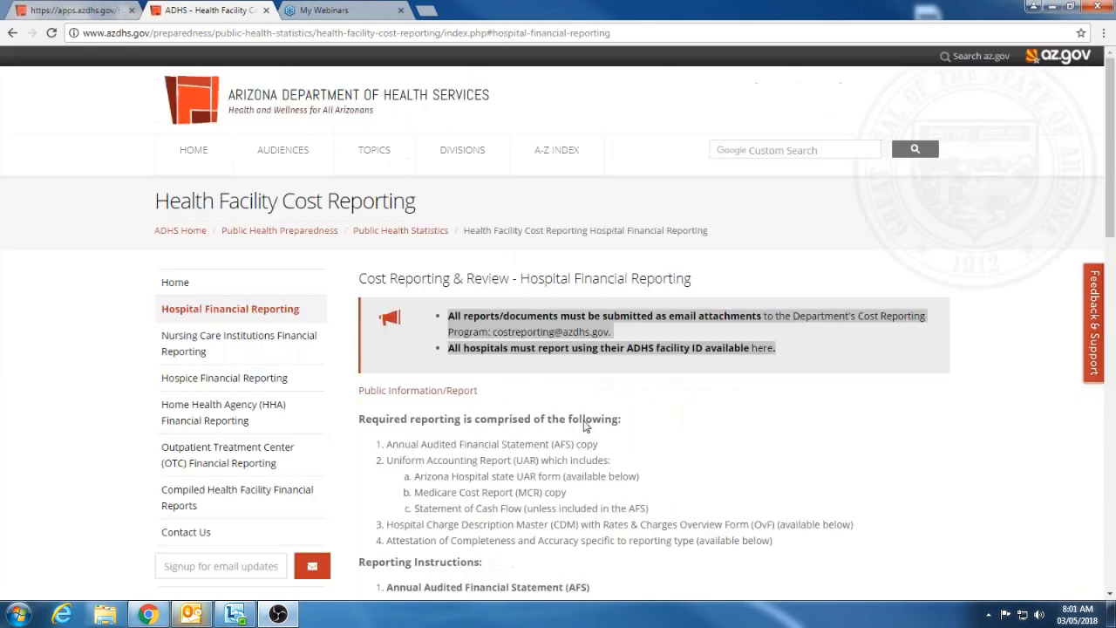
pyautogui.click(780, 280)
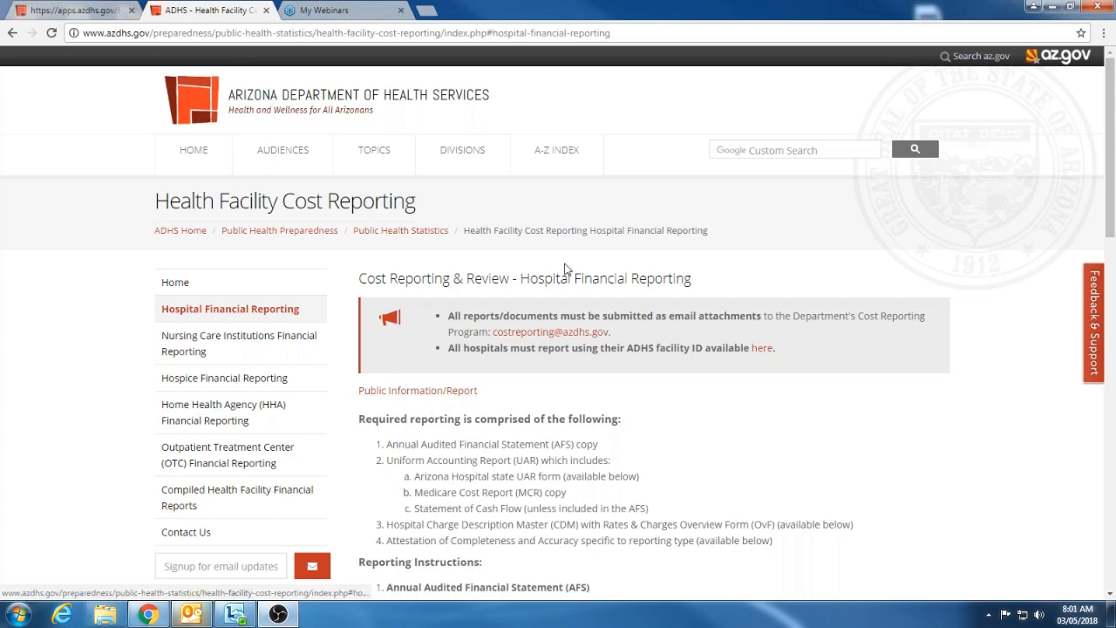
pyautogui.scroll(-1, 513, 443)
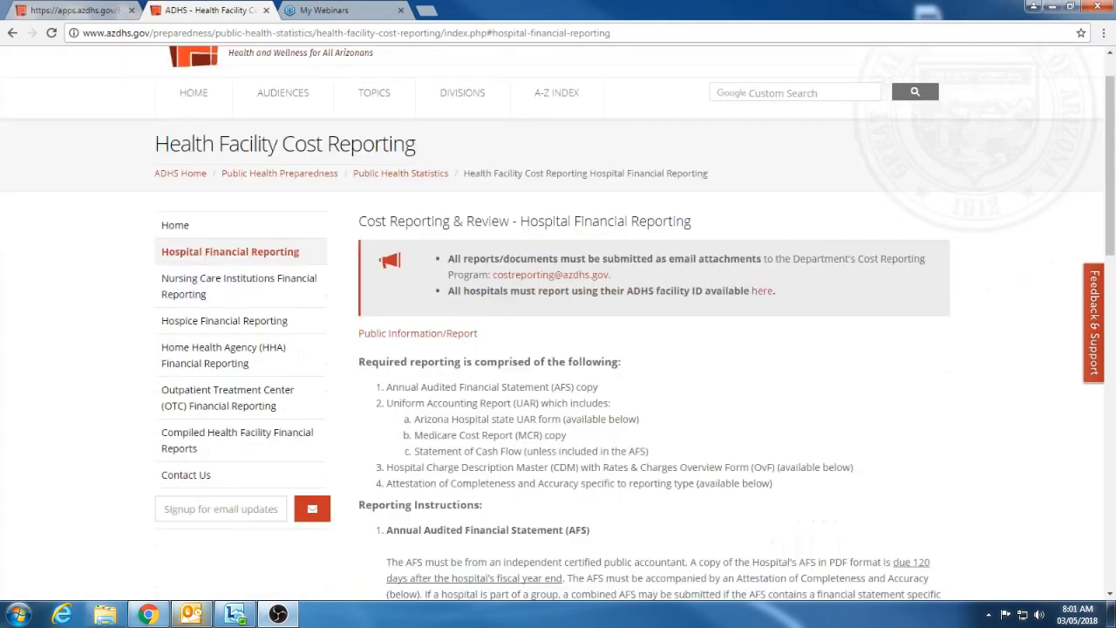
pyautogui.scroll(1, 513, 443)
pyautogui.click(418, 391)
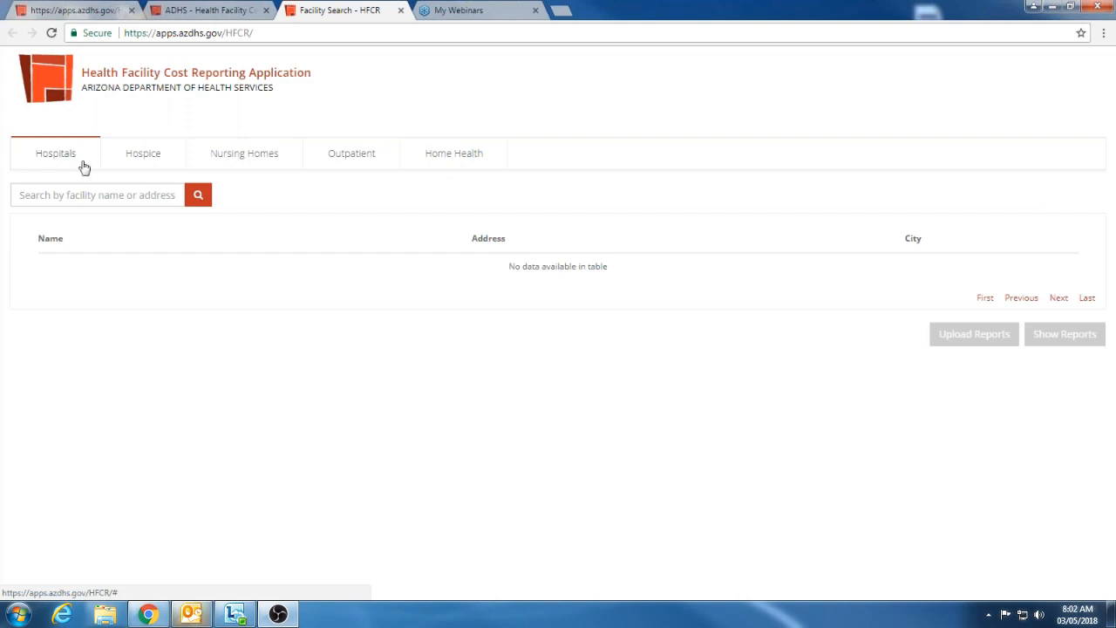
# List all hospitals by running the facility search without a search term
pyautogui.click(119, 198)
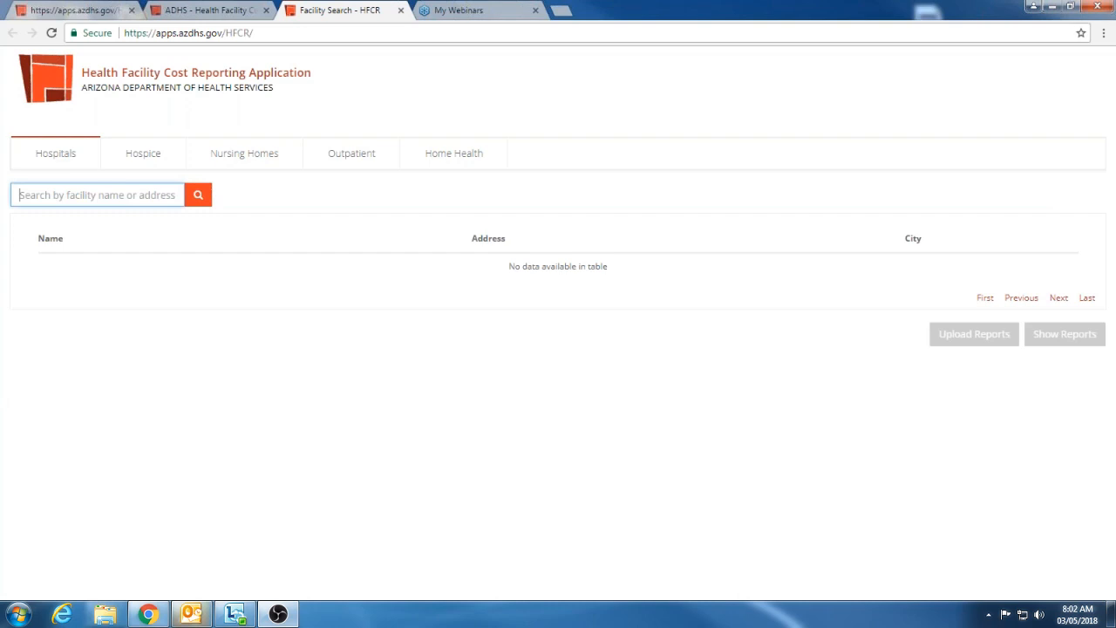
pyautogui.click(200, 203)
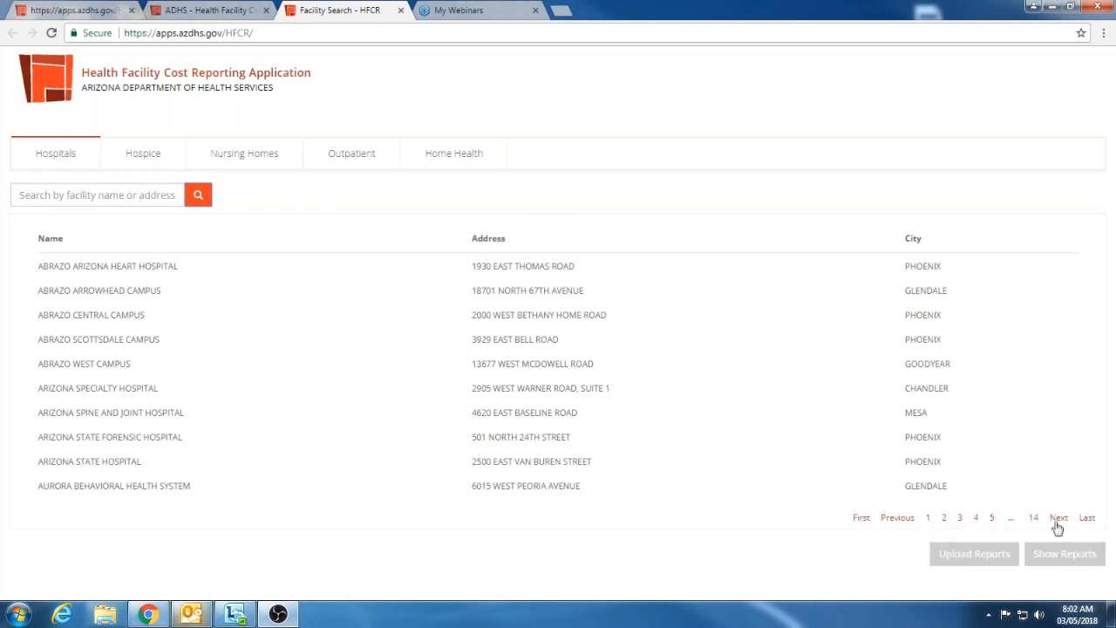
pyautogui.click(157, 195)
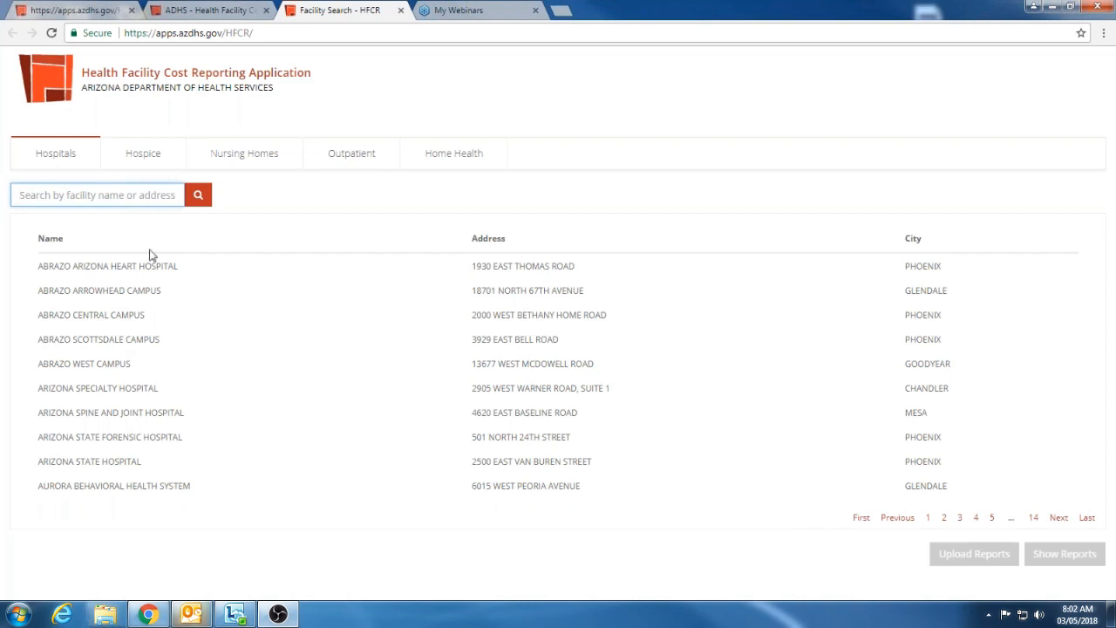
pyautogui.click(105, 614)
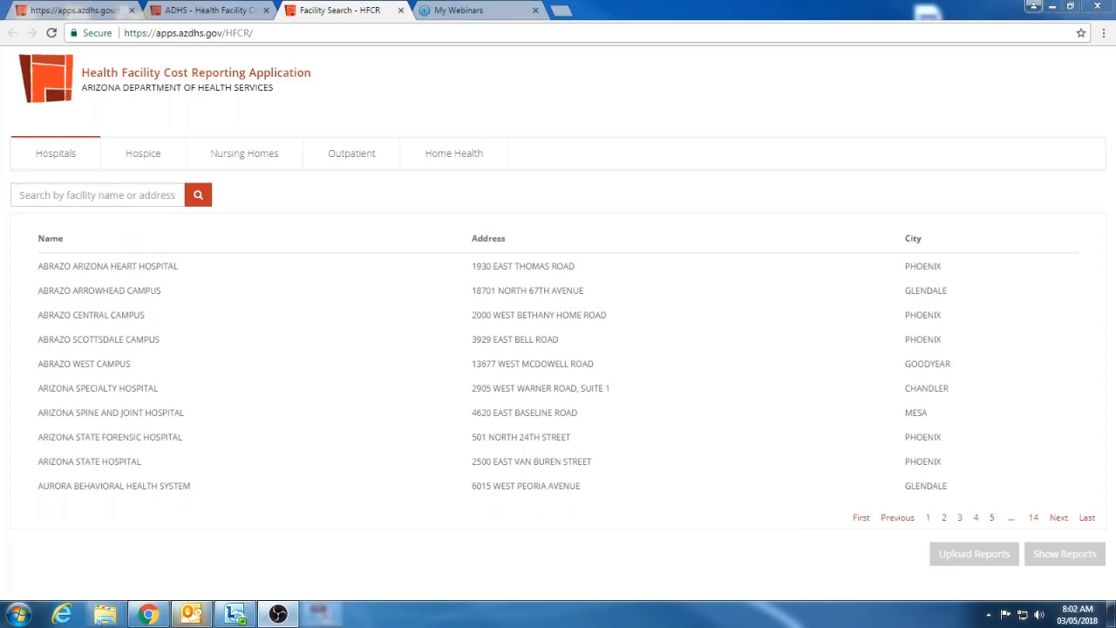
# Search the hospitals for "windhaven" and select Windhaven Psychiatric Hospital
pyautogui.click(56, 197)
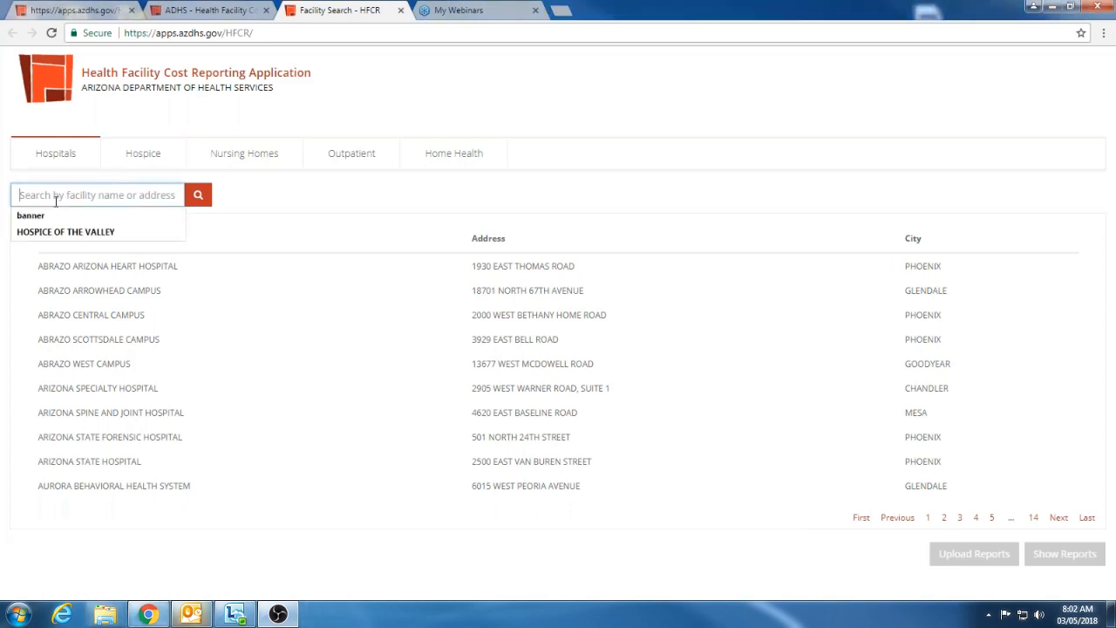
pyautogui.write('wind')
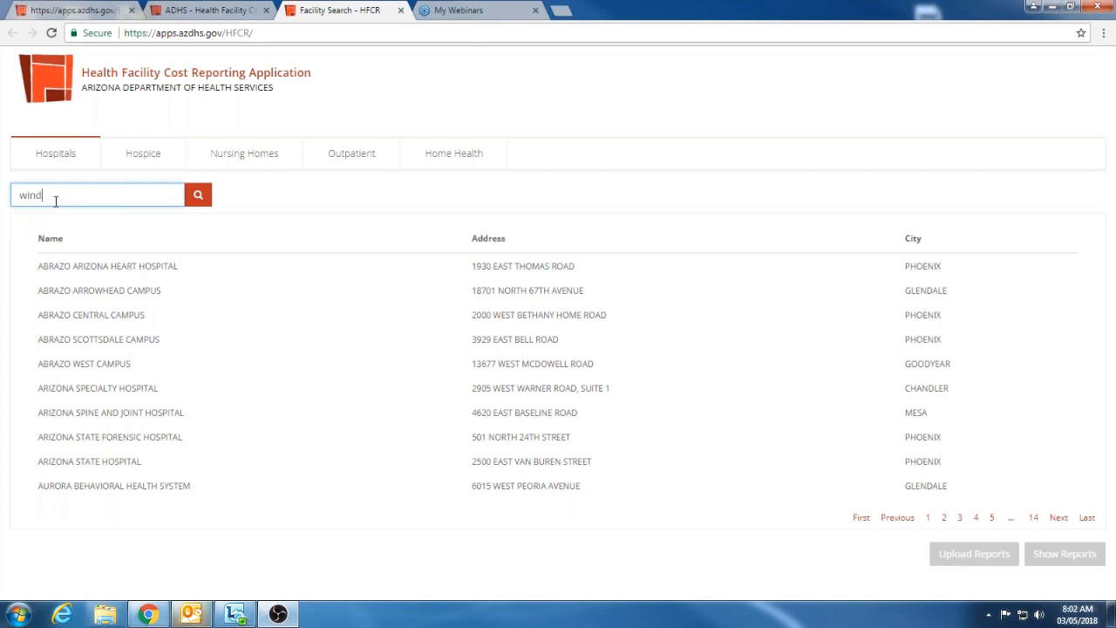
pyautogui.write('ha')
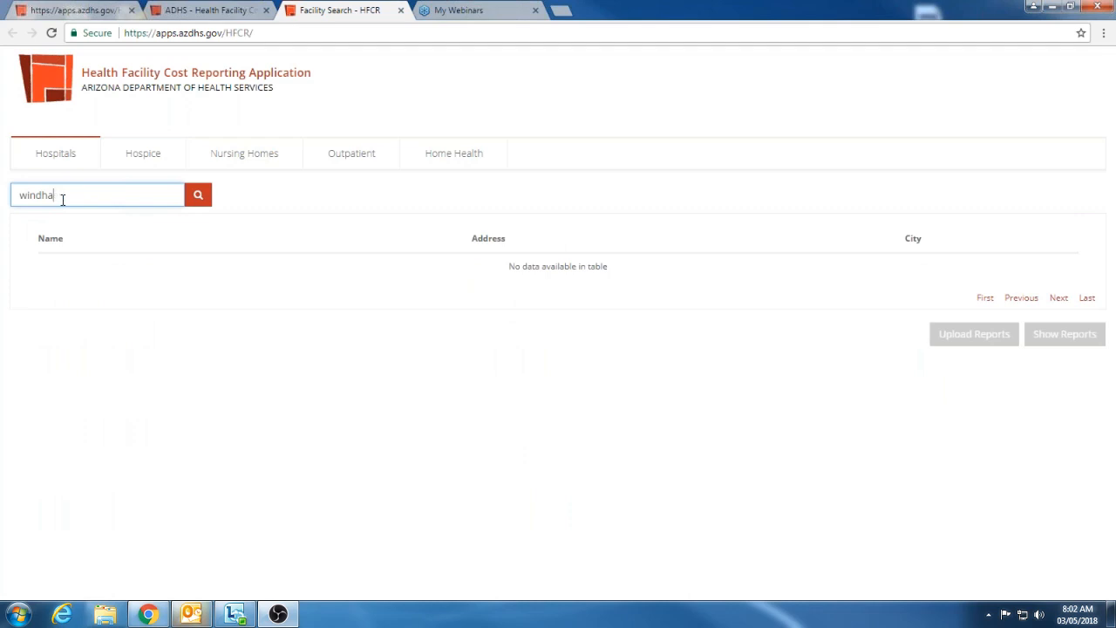
pyautogui.write('enen')
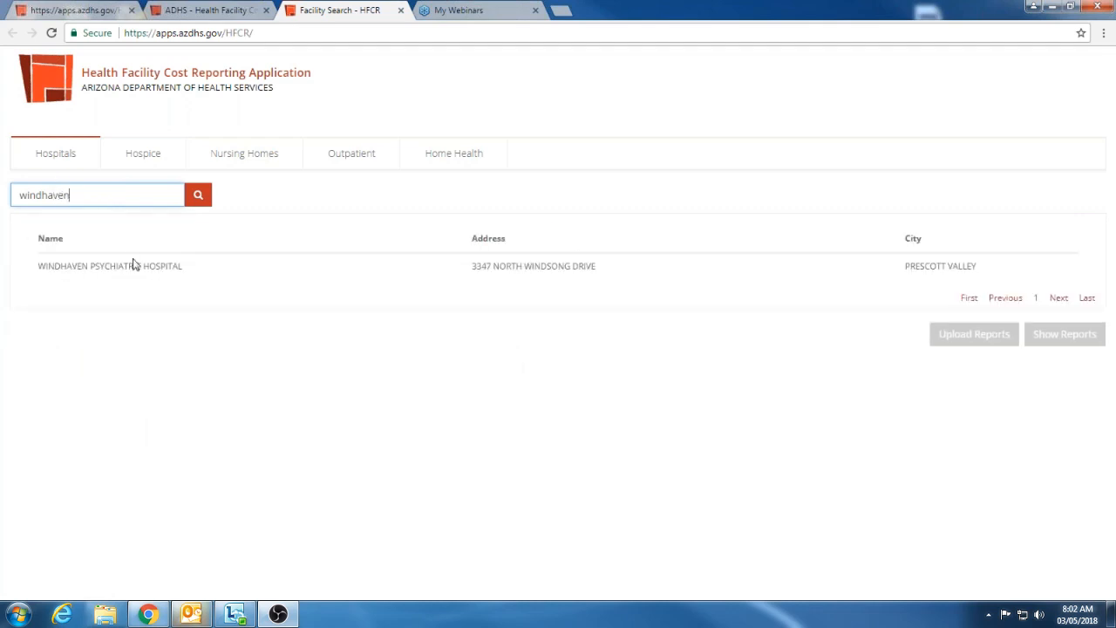
pyautogui.click(162, 265)
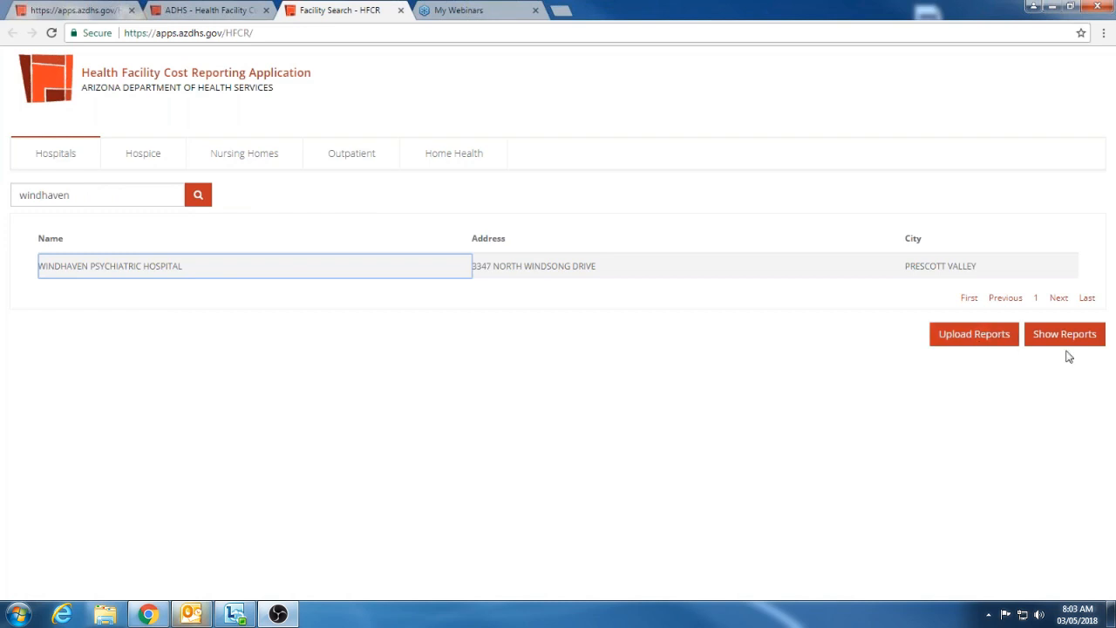
# Open report uploading for Windhaven Psychiatric Hospital, confirming the facility, and add the MED-3734 report files to the File Uploader
pyautogui.click(970, 341)
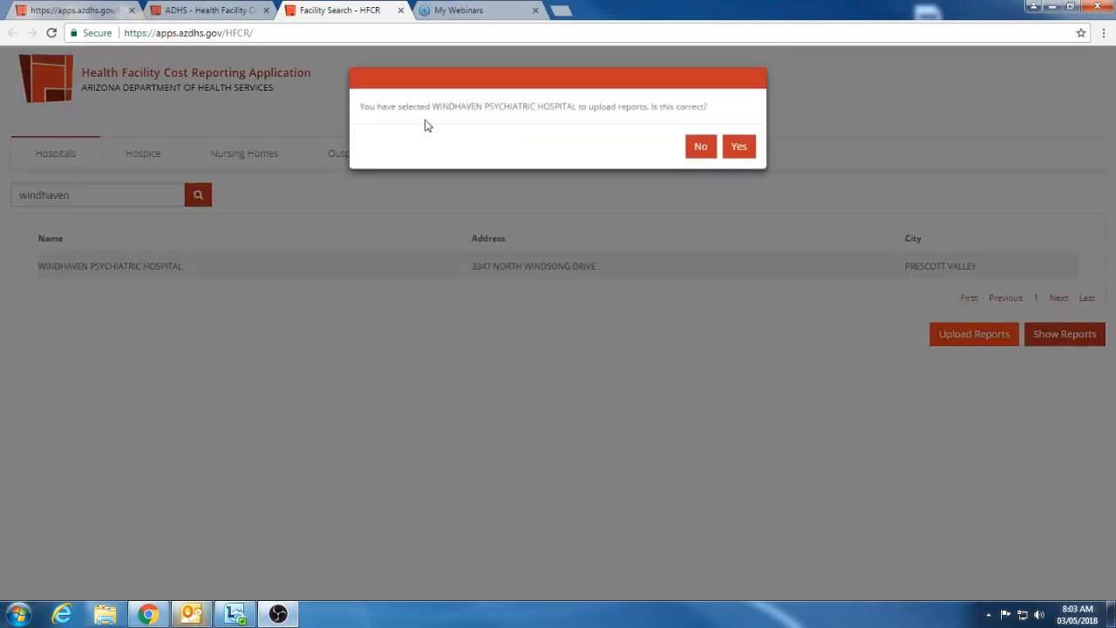
pyautogui.click(738, 148)
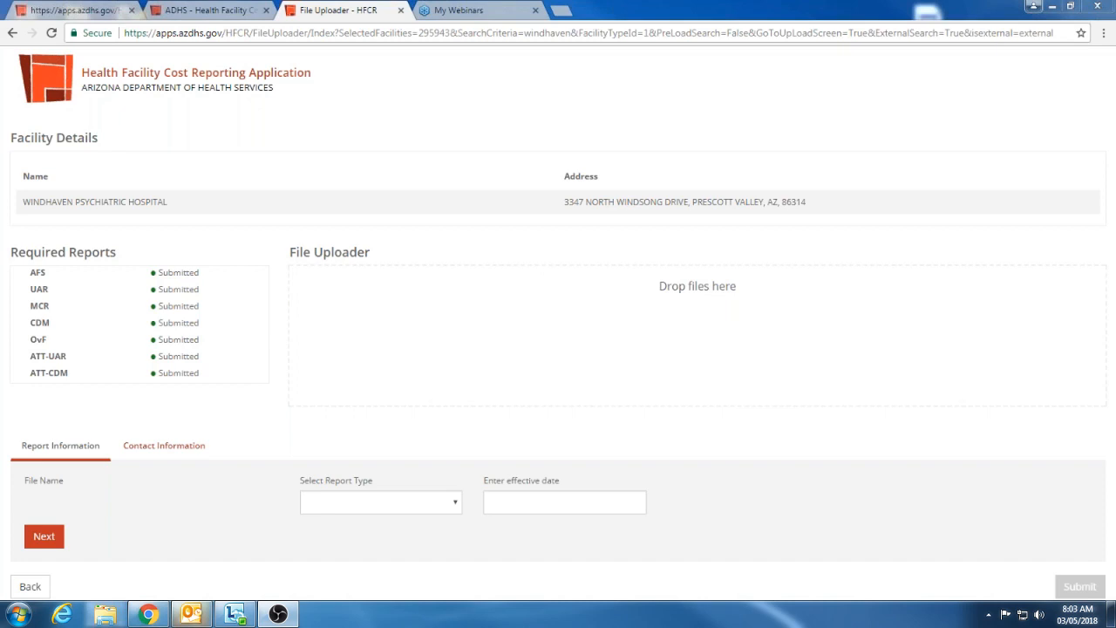
pyautogui.moveTo(1115, 410); pyautogui.dragTo(621, 347)
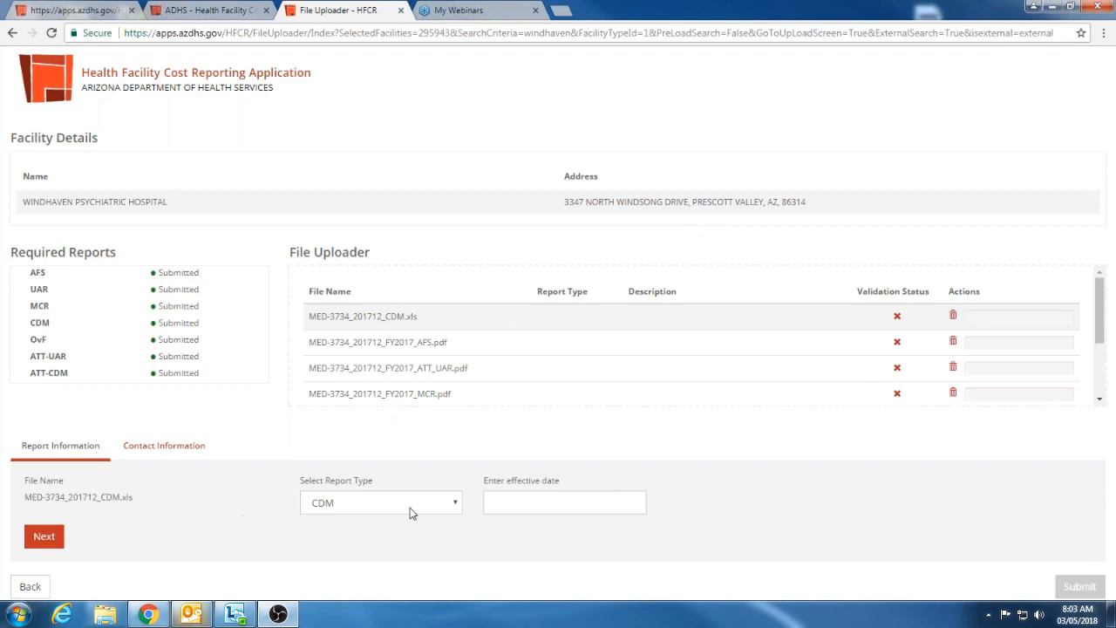
# Open the effective date for the CDM file and look through the list of added report files
pyautogui.click(516, 494)
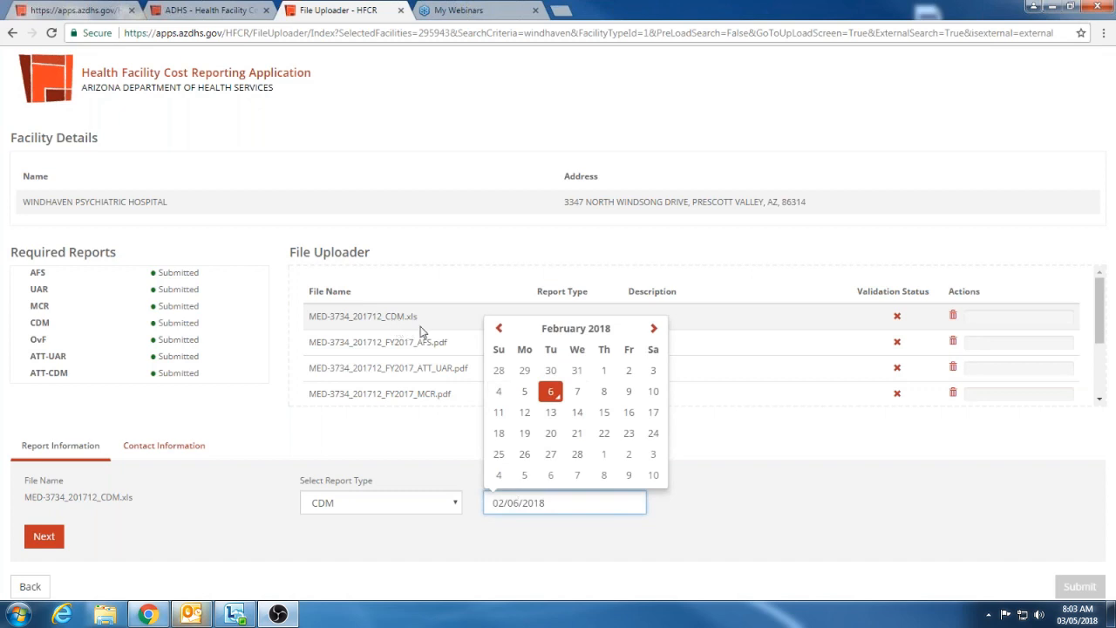
pyautogui.click(375, 471)
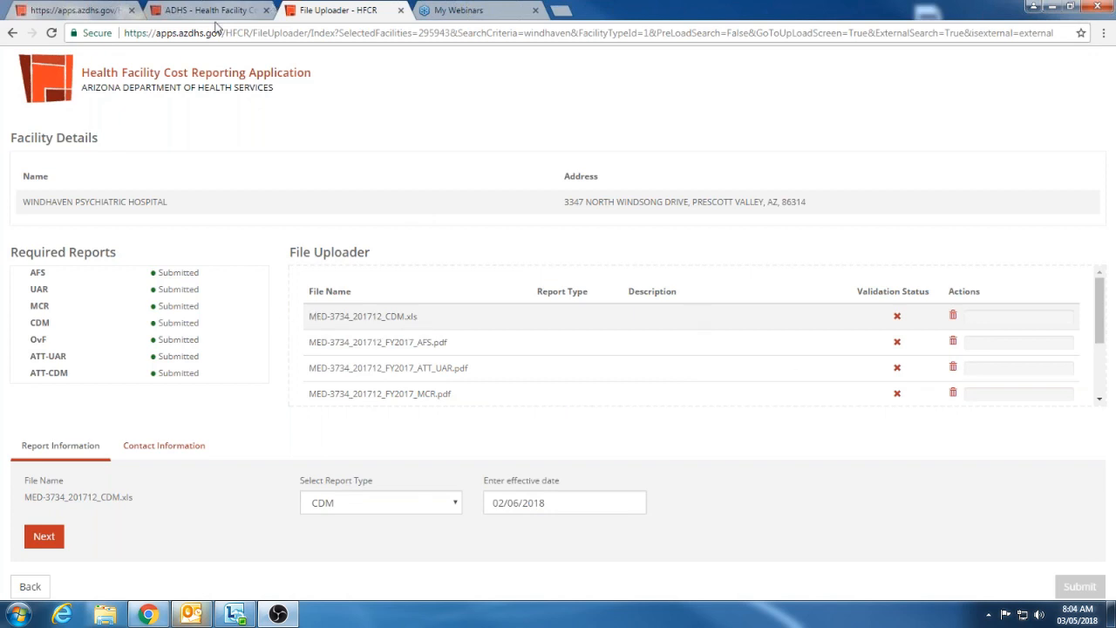
pyautogui.click(1099, 400)
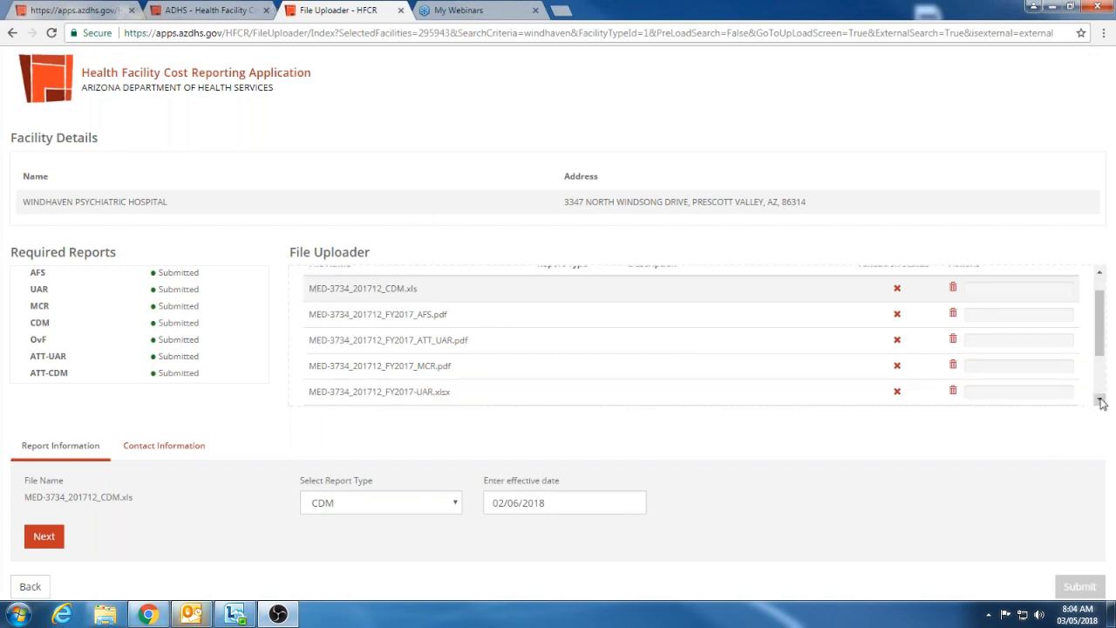
pyautogui.scroll(3, 1099, 349)
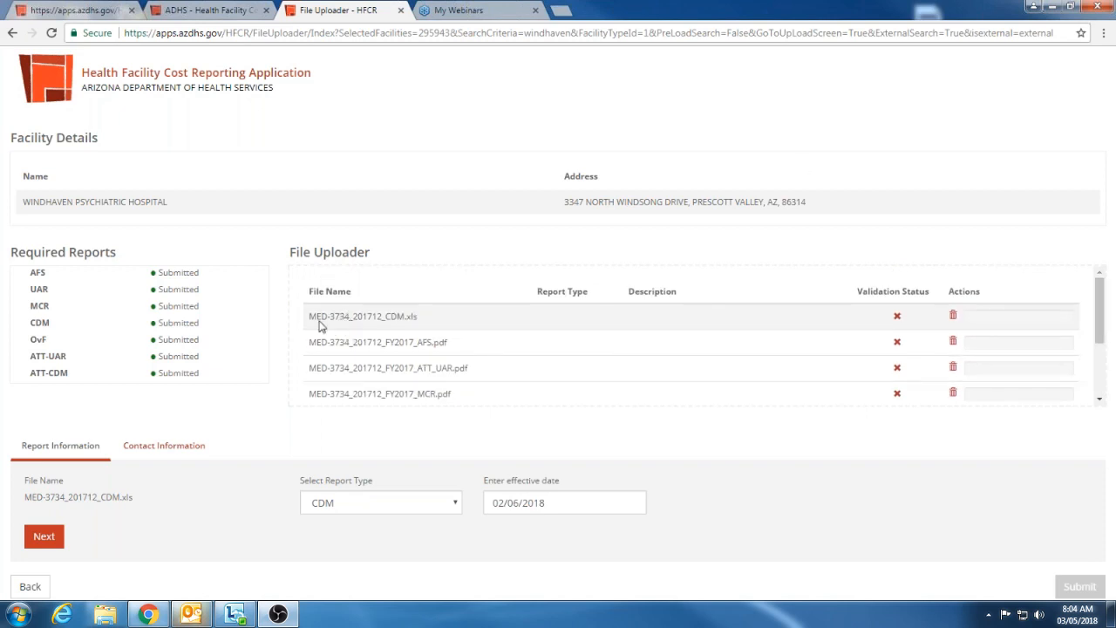
pyautogui.scroll(-3, 348, 319)
pyautogui.scroll(3, 382, 314)
# Set the CDM file's effective date to 06/30/2017 and advance to the next file
pyautogui.click(566, 503)
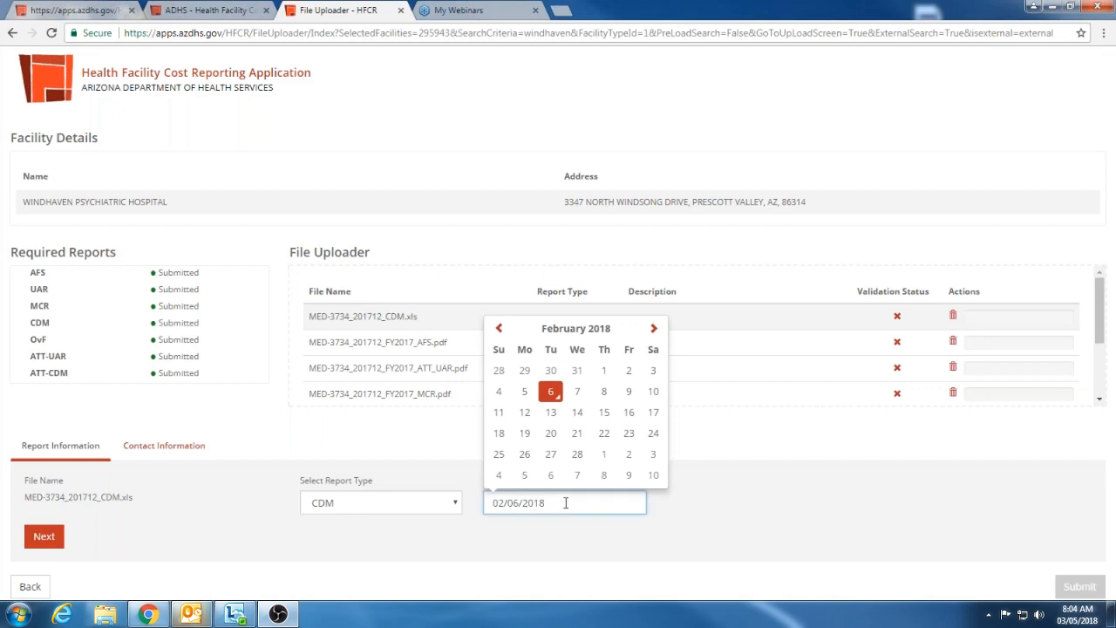
pyautogui.click(556, 331)
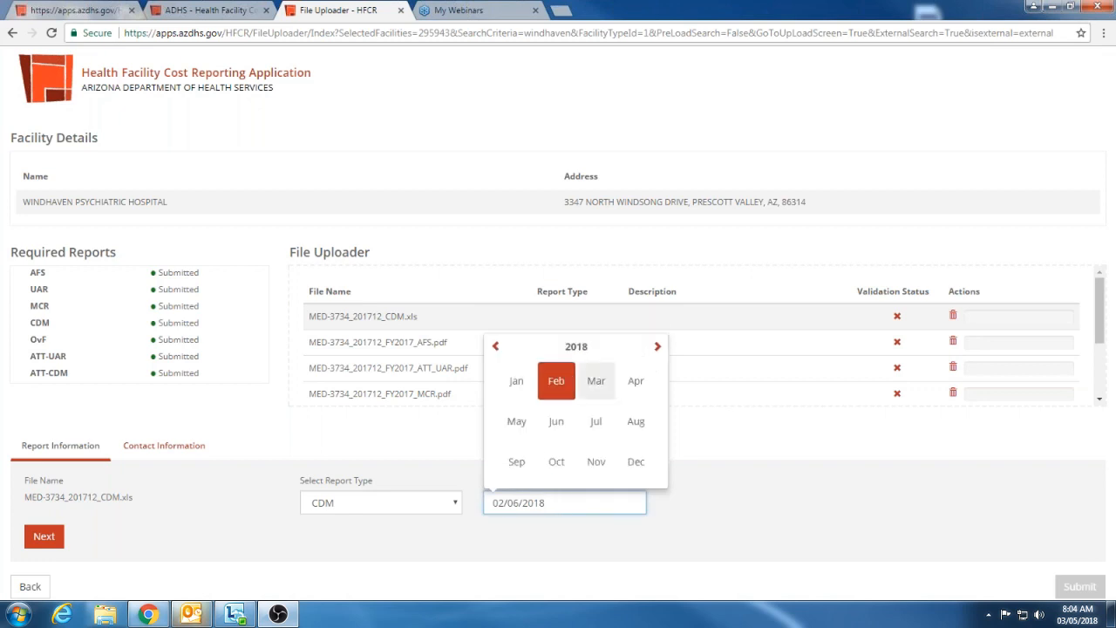
pyautogui.click(577, 348)
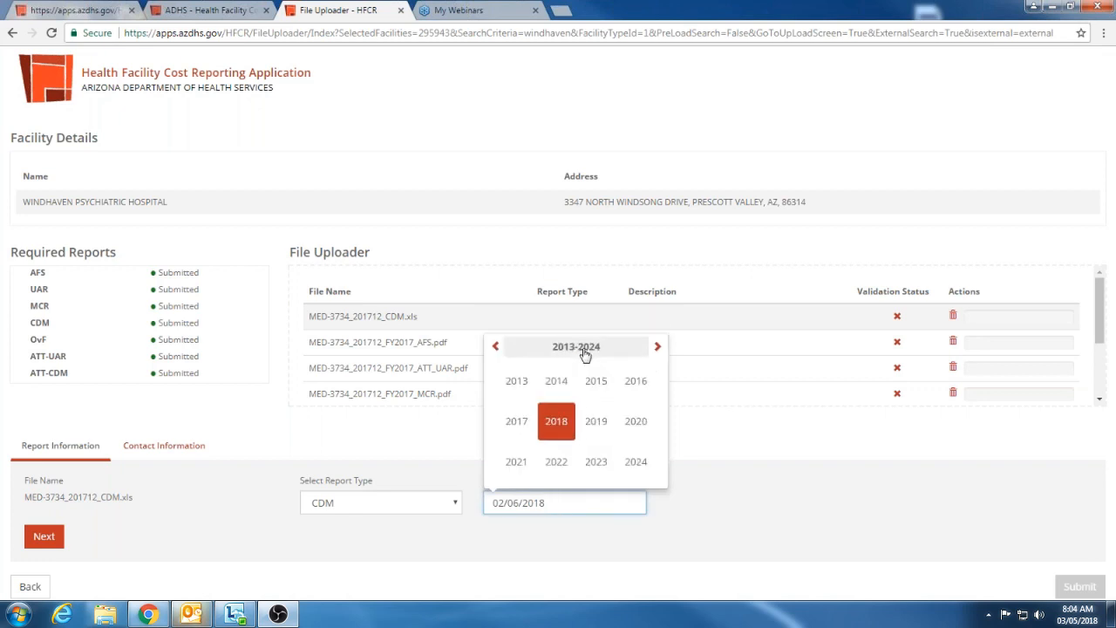
pyautogui.click(516, 423)
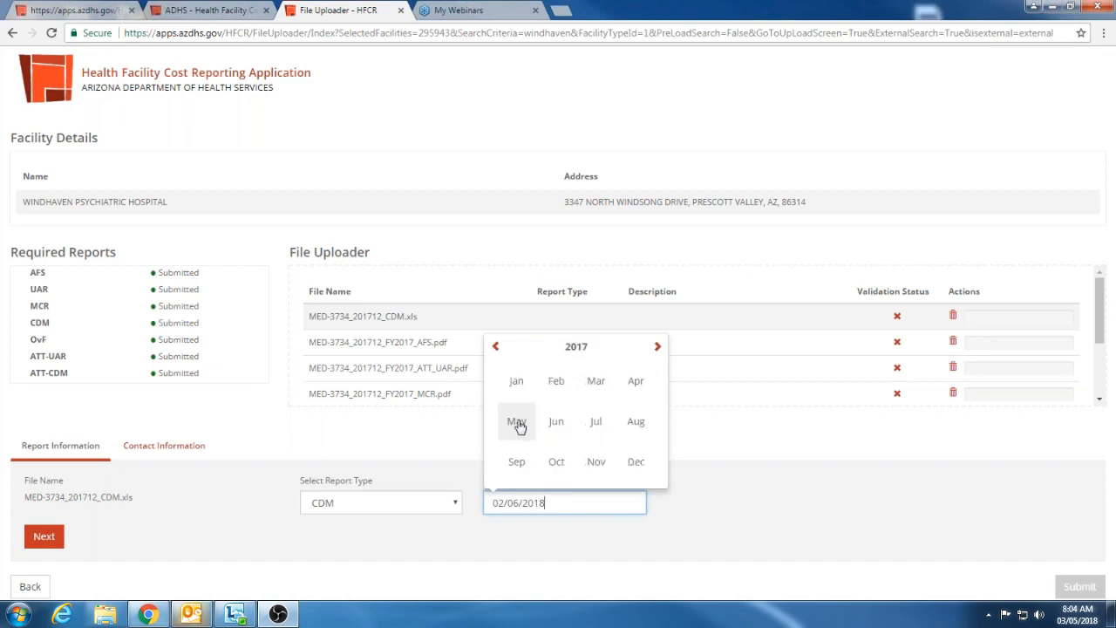
pyautogui.click(567, 426)
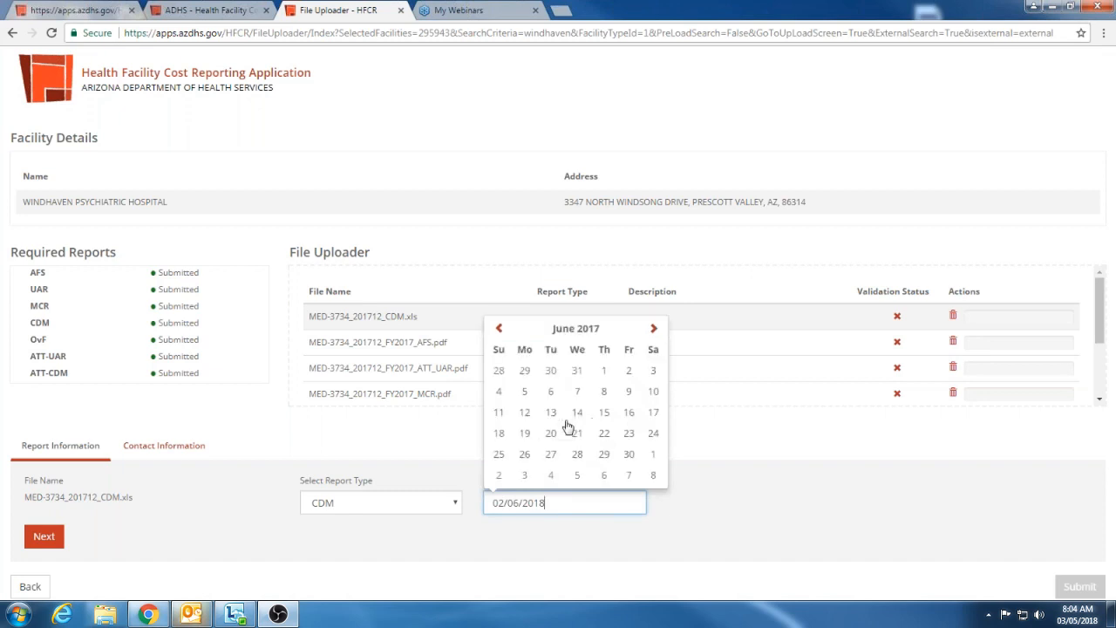
pyautogui.click(631, 459)
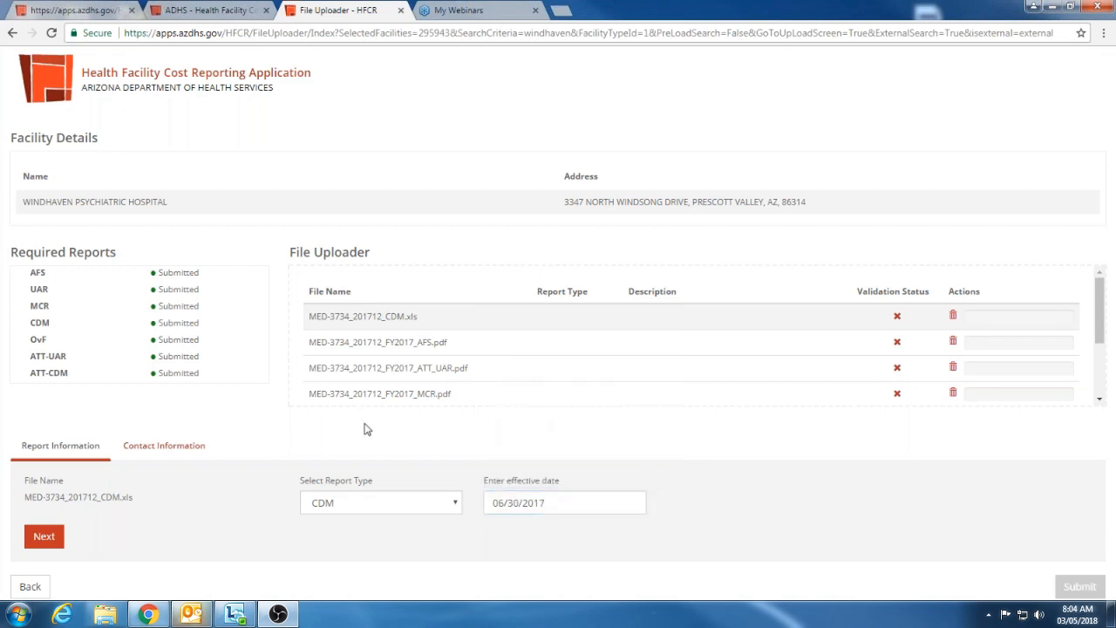
pyautogui.click(45, 540)
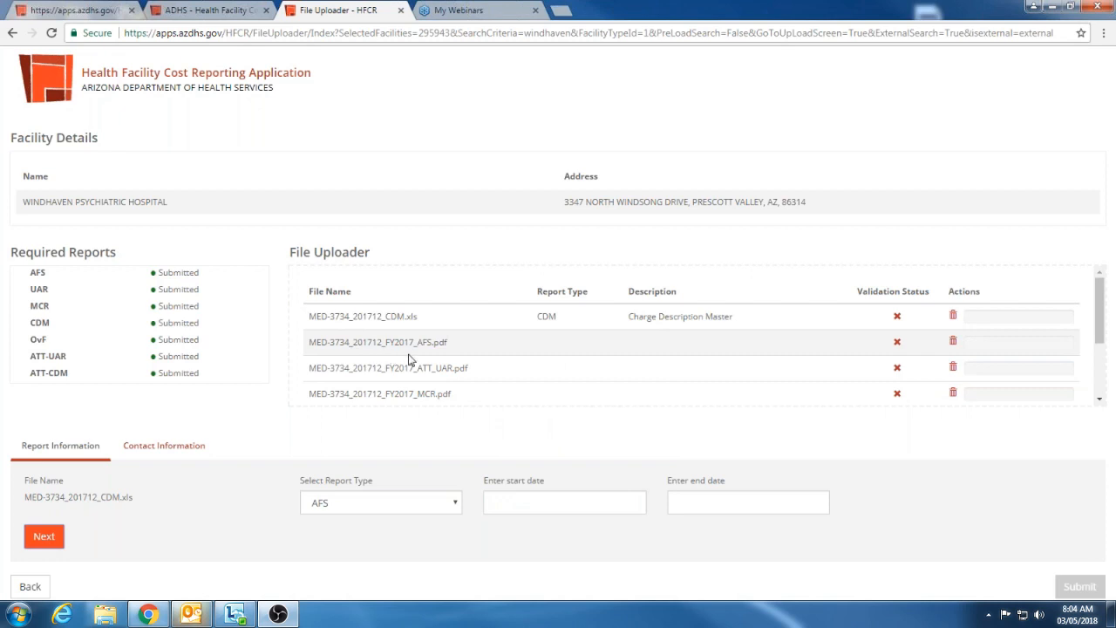
# Set the start date of the AFS report file to 07/01/2016
pyautogui.click(568, 502)
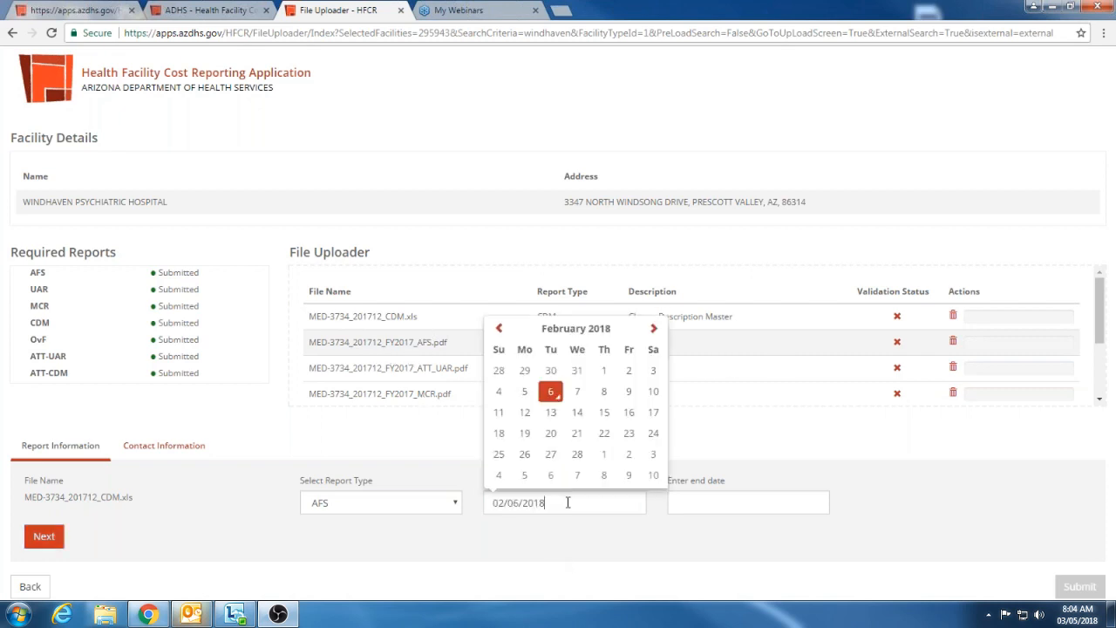
pyautogui.click(539, 324)
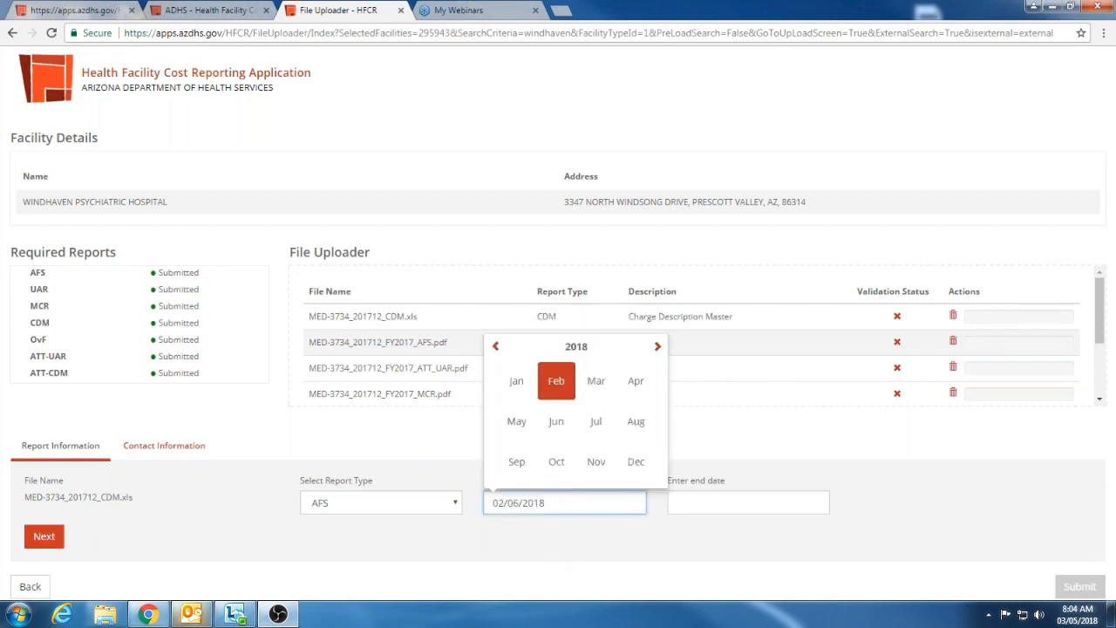
pyautogui.click(576, 346)
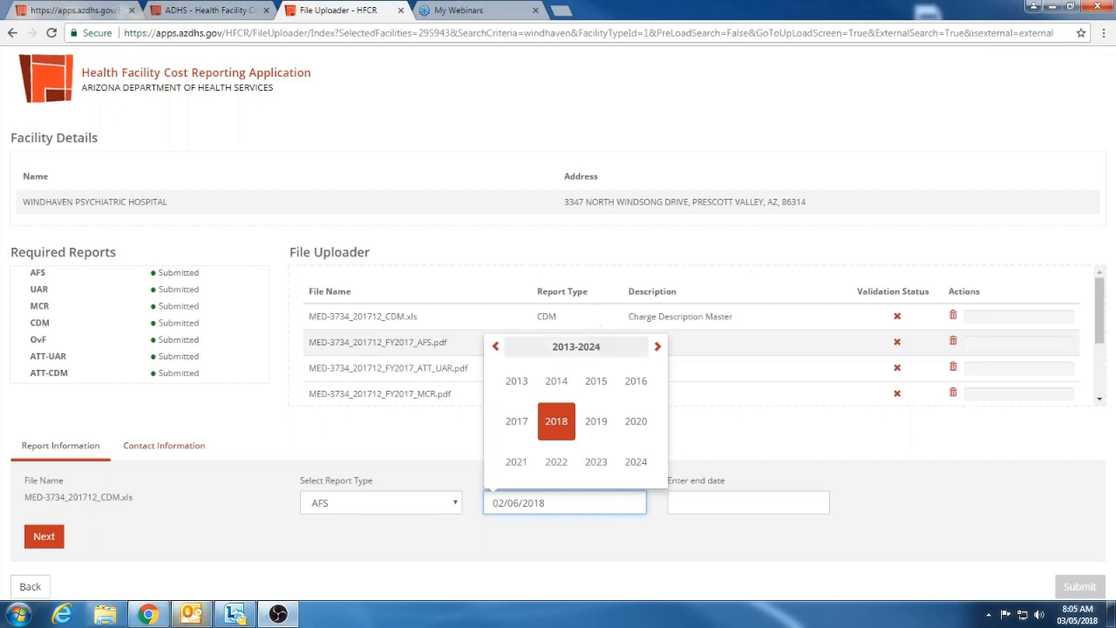
pyautogui.click(580, 346)
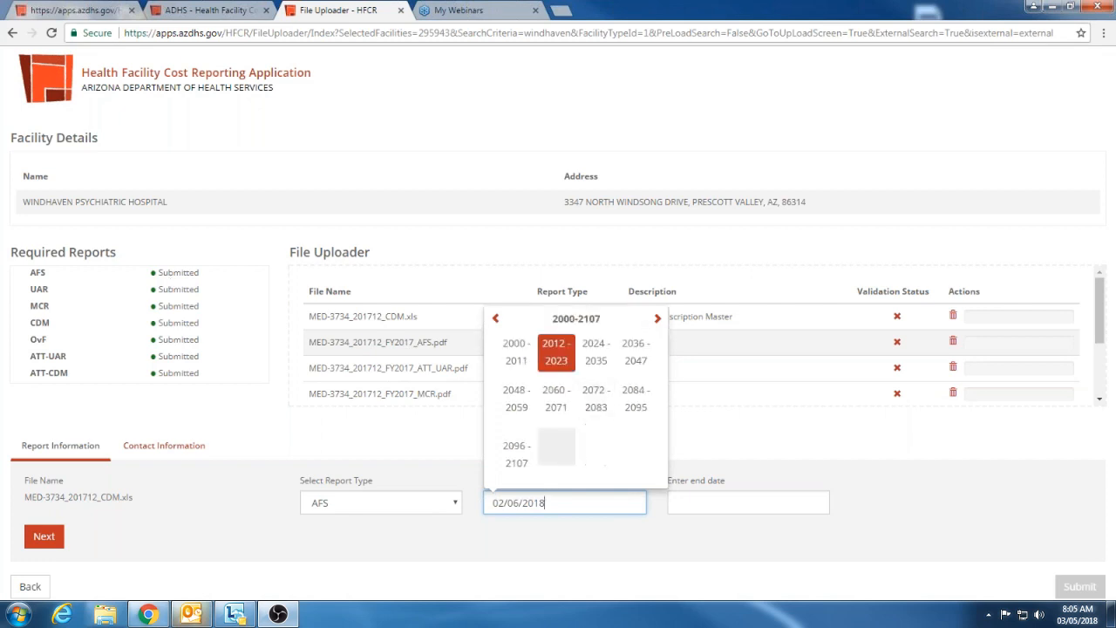
pyautogui.click(556, 357)
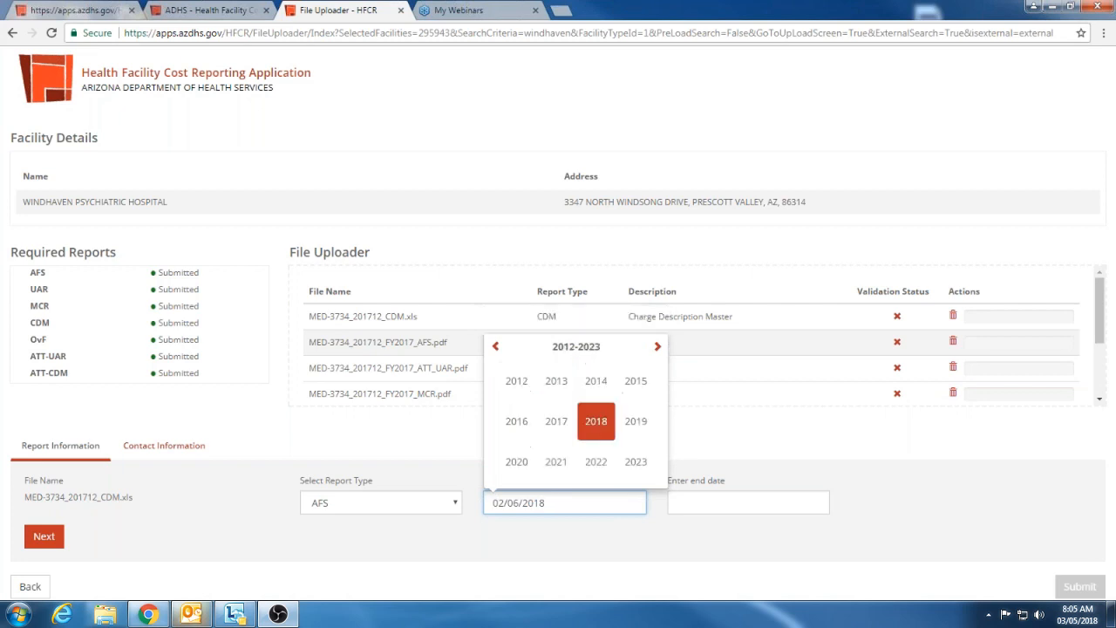
pyautogui.click(516, 422)
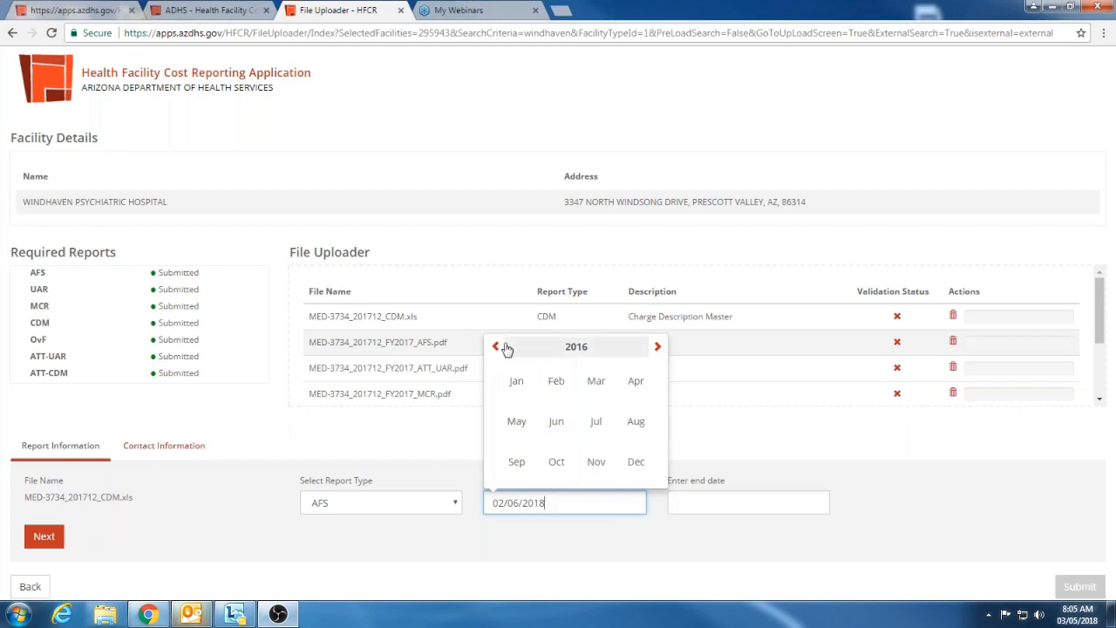
pyautogui.click(596, 421)
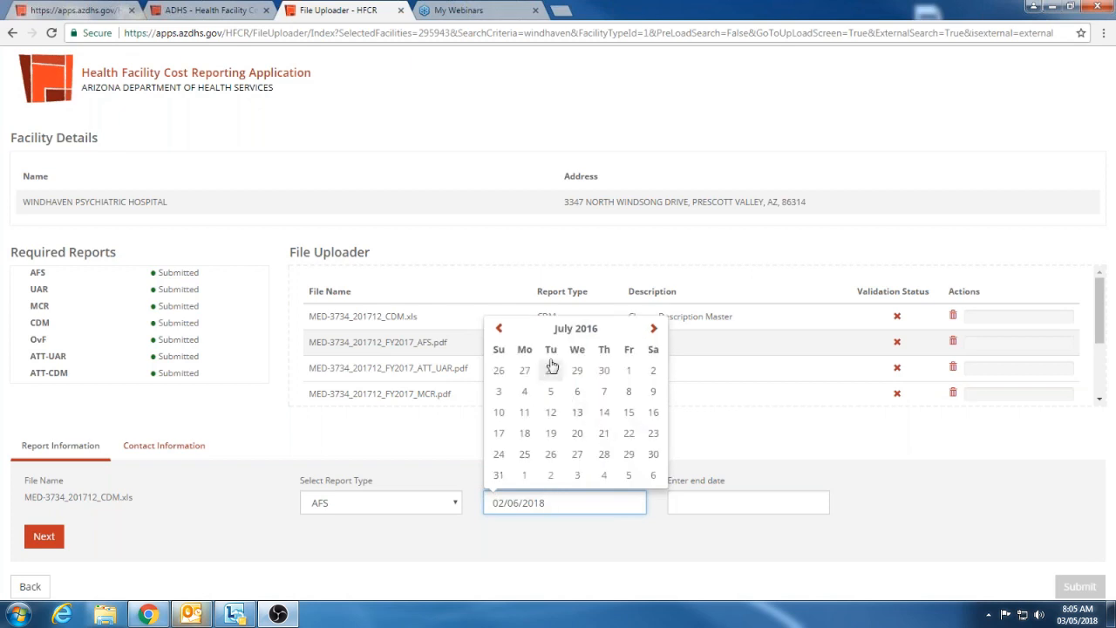
pyautogui.click(628, 369)
# Set the AFS report file's end date to 06/30/2018 and advance to the next file
pyautogui.click(697, 504)
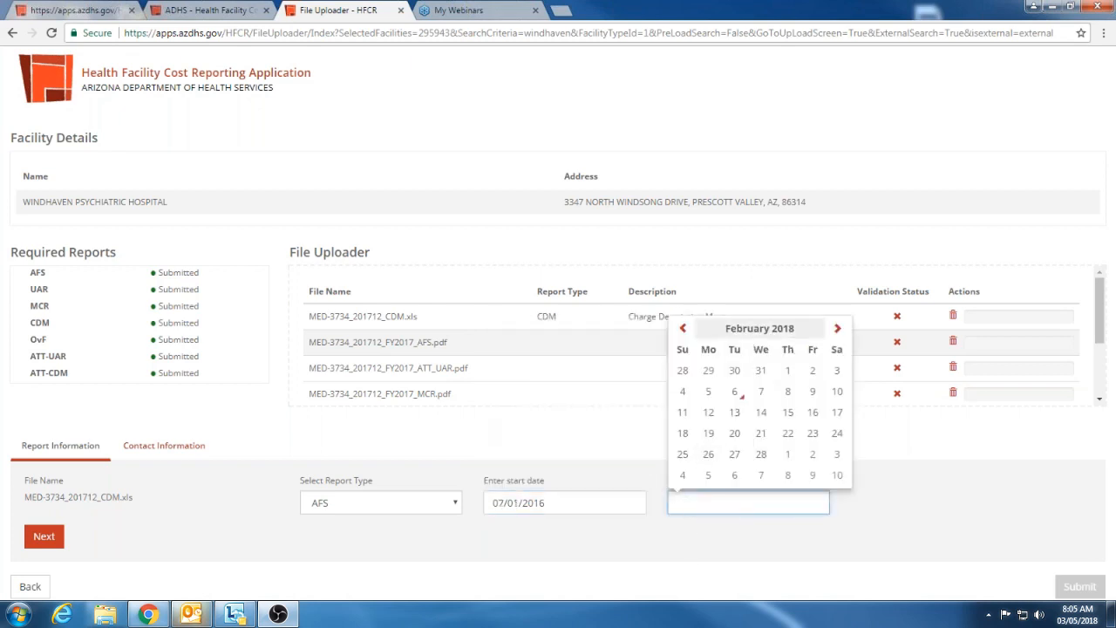
pyautogui.click(772, 329)
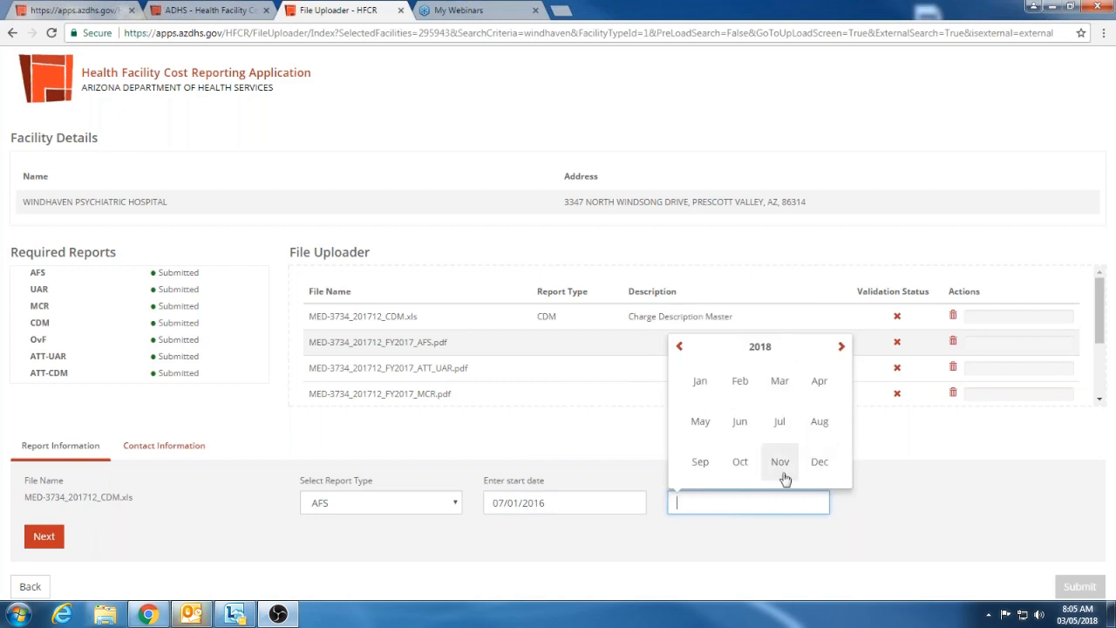
pyautogui.click(741, 424)
pyautogui.click(836, 457)
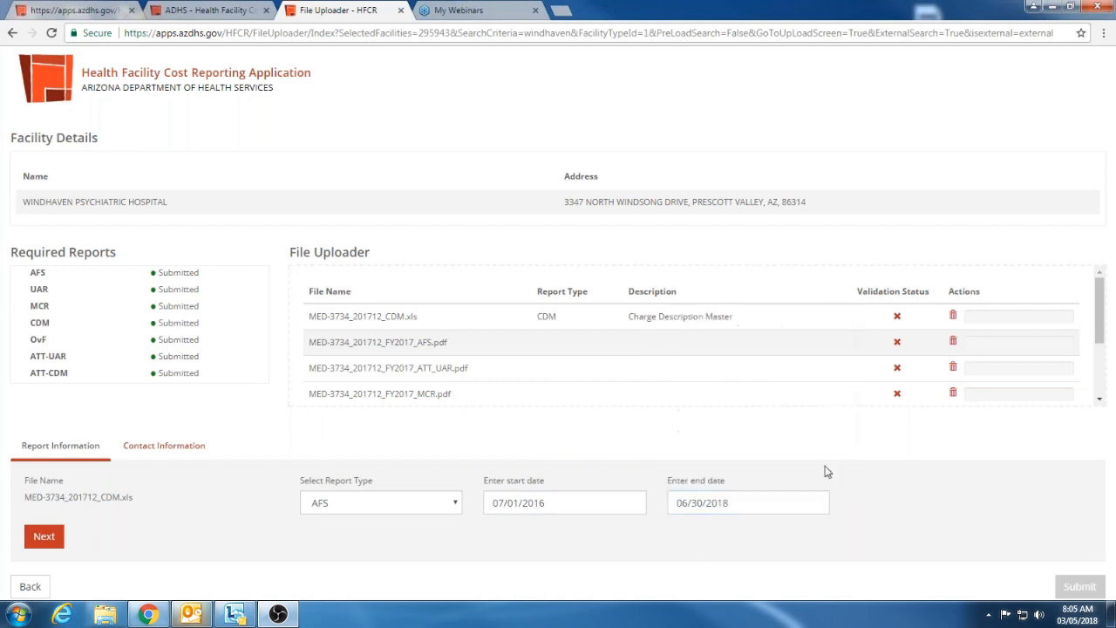
pyautogui.click(61, 541)
# Date the ATT_UAR file, under report type UAR, from 07/01/2016 to 06/30/2018 and advance to the next file
pyautogui.click(491, 506)
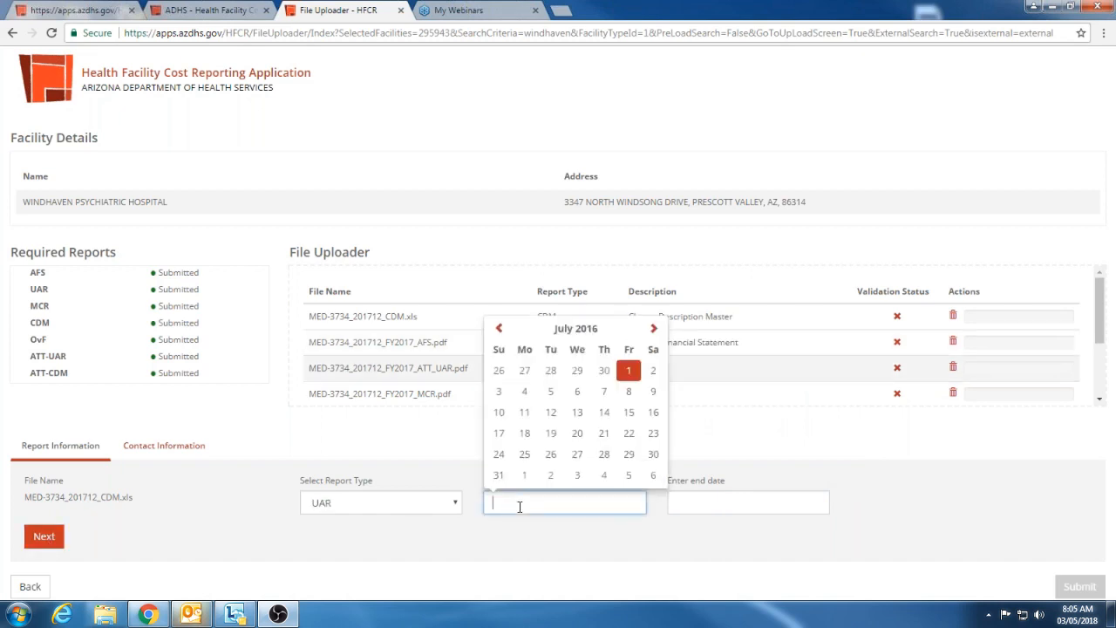
pyautogui.click(625, 371)
pyautogui.click(719, 504)
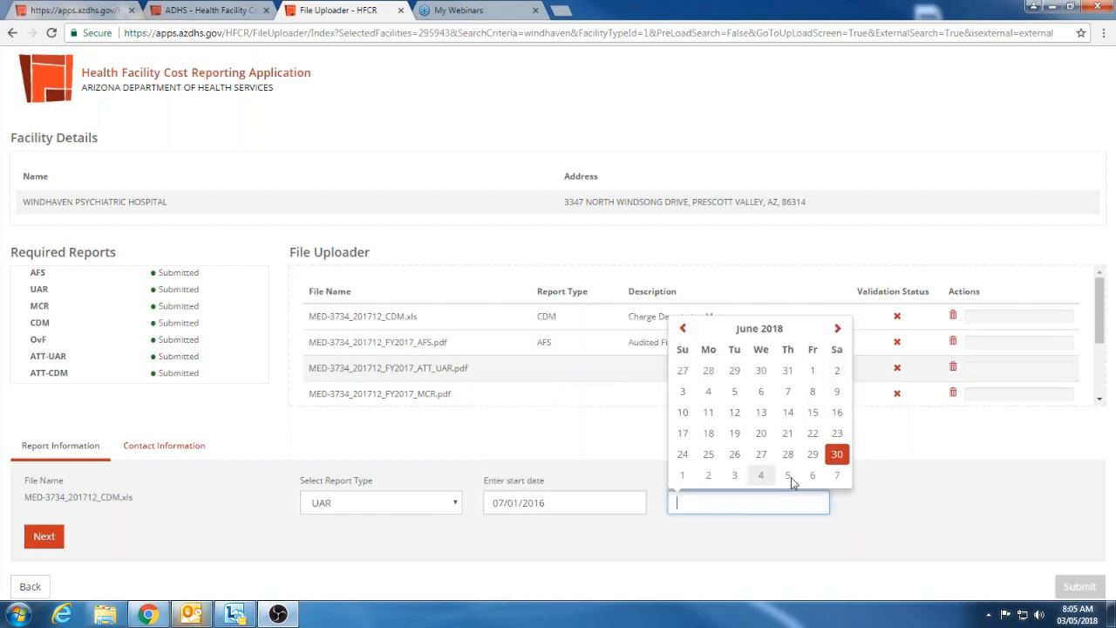
pyautogui.click(838, 457)
pyautogui.click(44, 537)
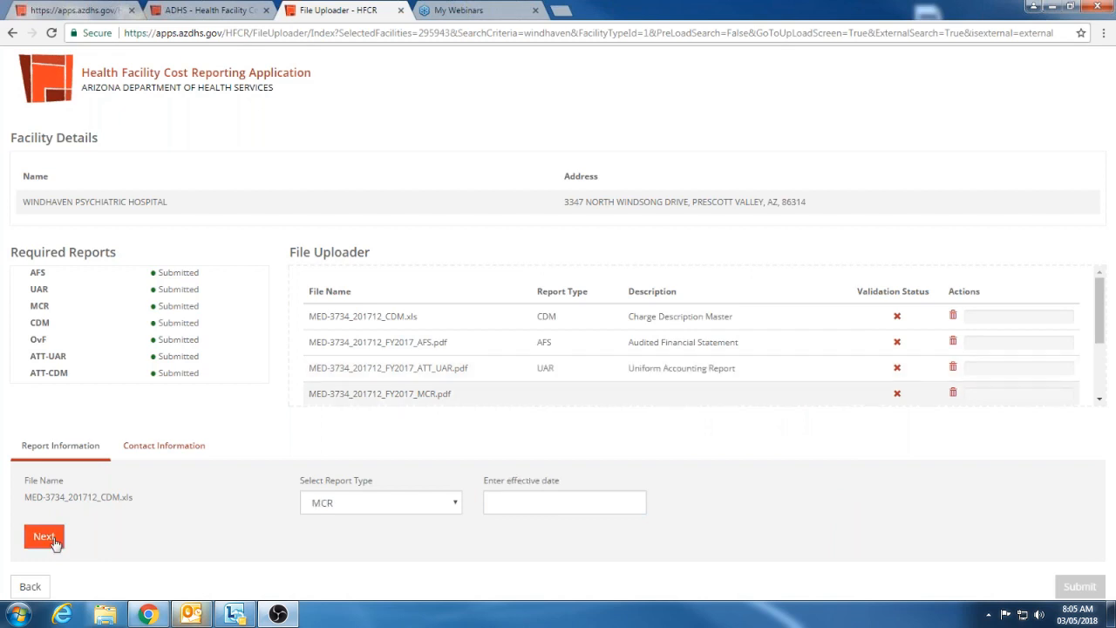
# Set the MCR file's effective date to 06/30/2017 and advance to the next file
pyautogui.click(520, 497)
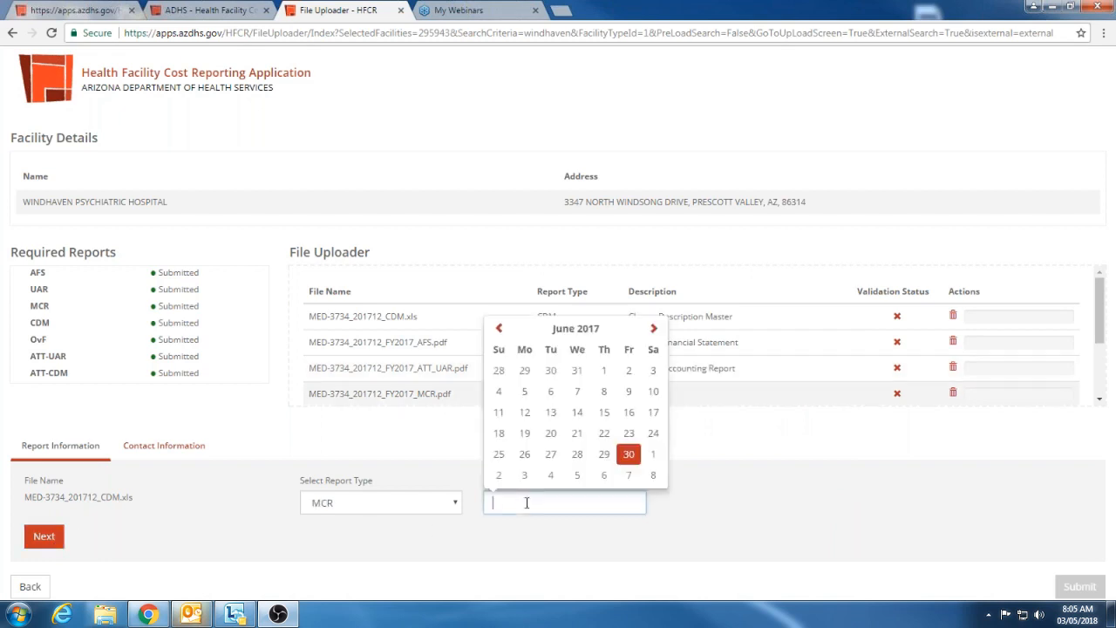
pyautogui.click(629, 455)
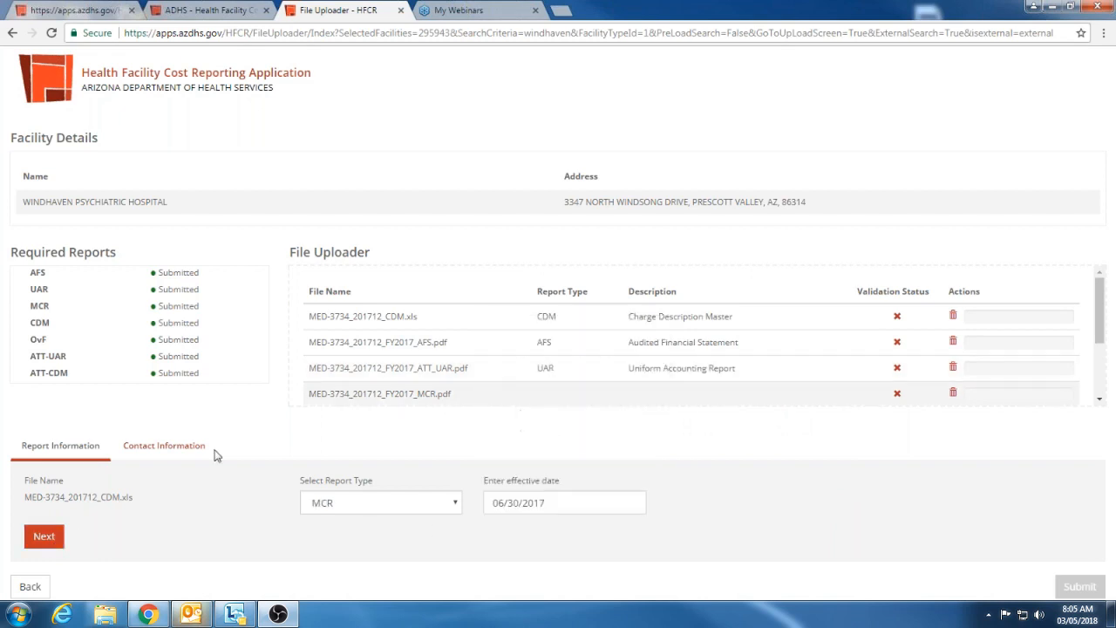
pyautogui.click(42, 540)
# Assign report type UAR to MED-3734_201712_FY2017-UAR.xlsx with dates 07/01/2016 to 06/30/2018, and advance to the next file
pyautogui.scroll(-1, 600, 384)
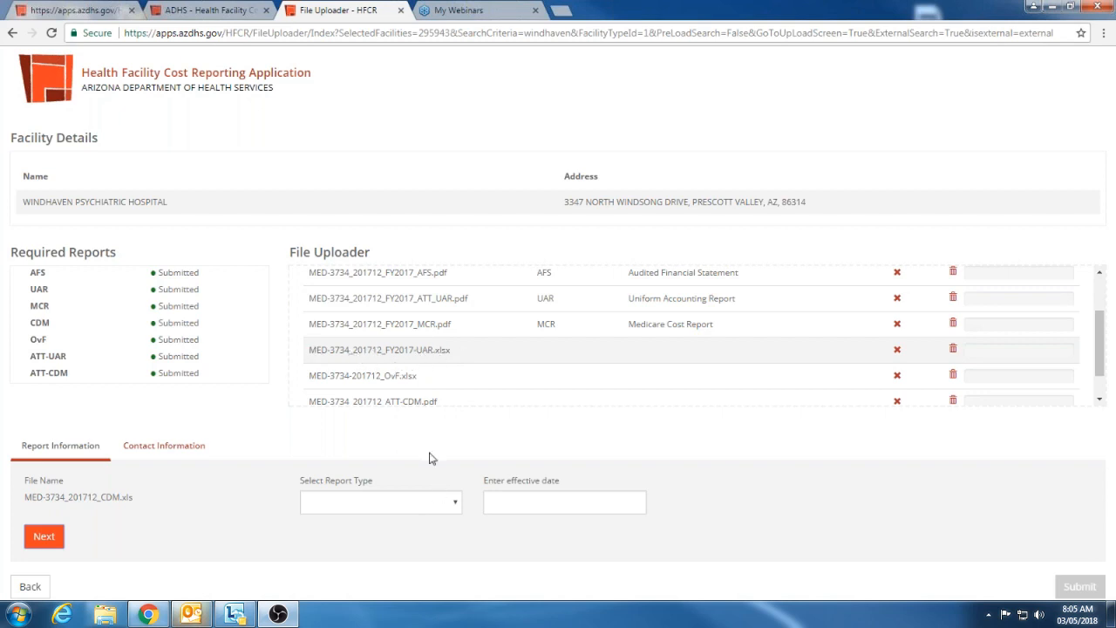
pyautogui.click(455, 503)
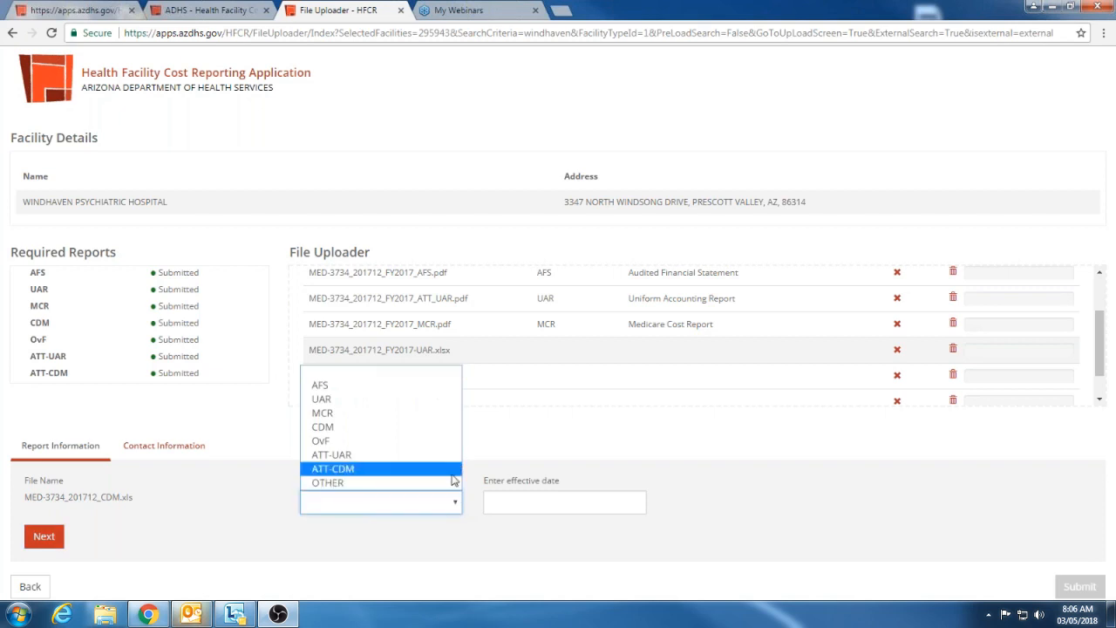
pyautogui.click(425, 399)
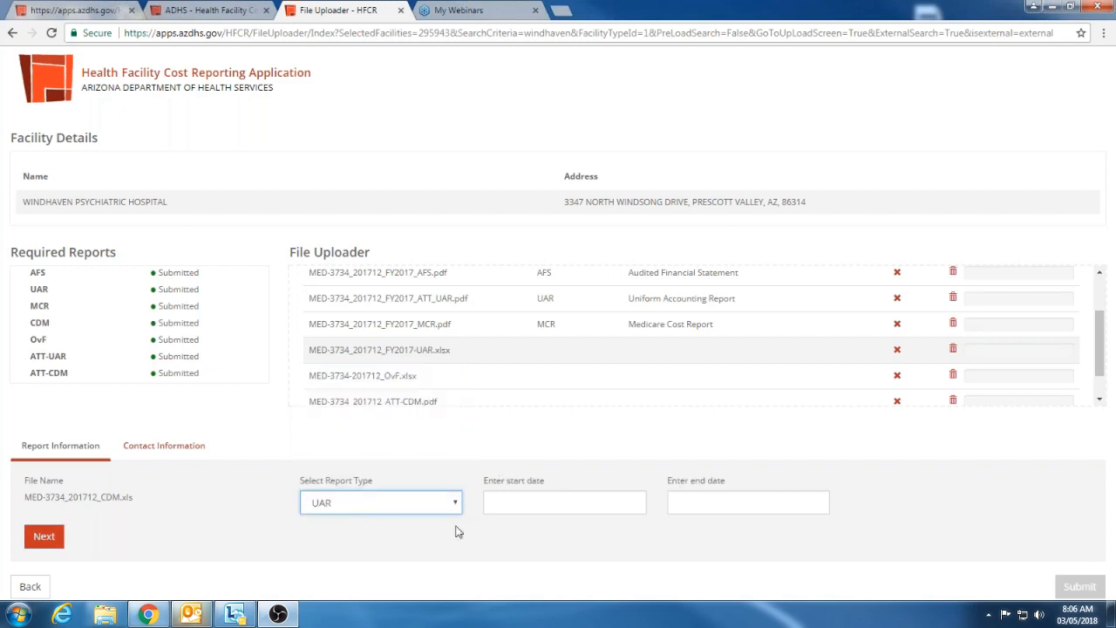
pyautogui.click(526, 496)
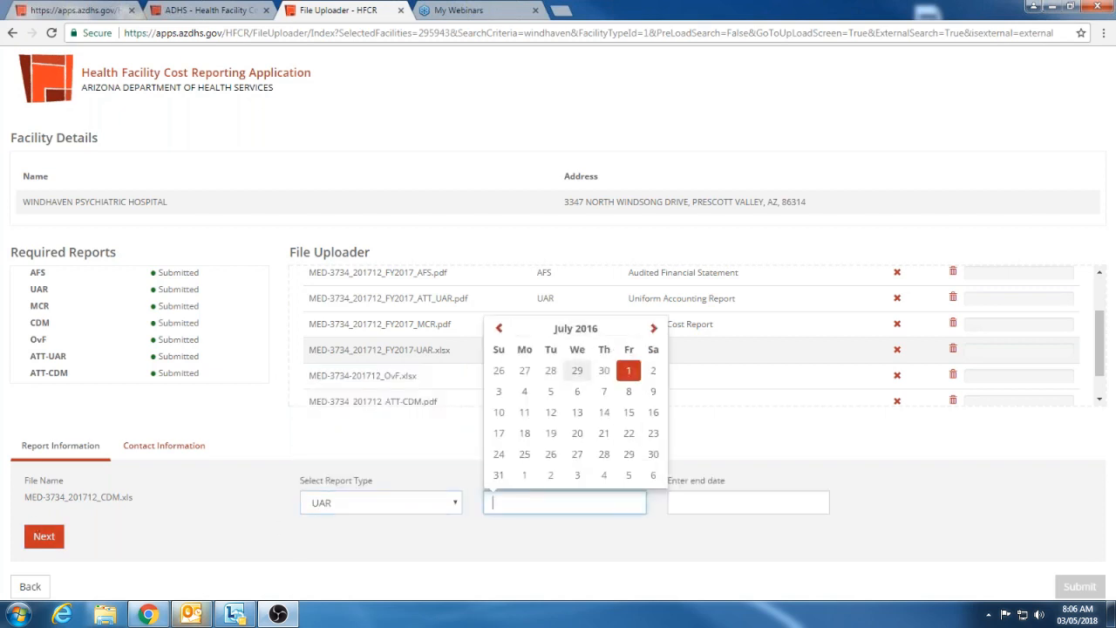
pyautogui.click(627, 369)
pyautogui.click(719, 511)
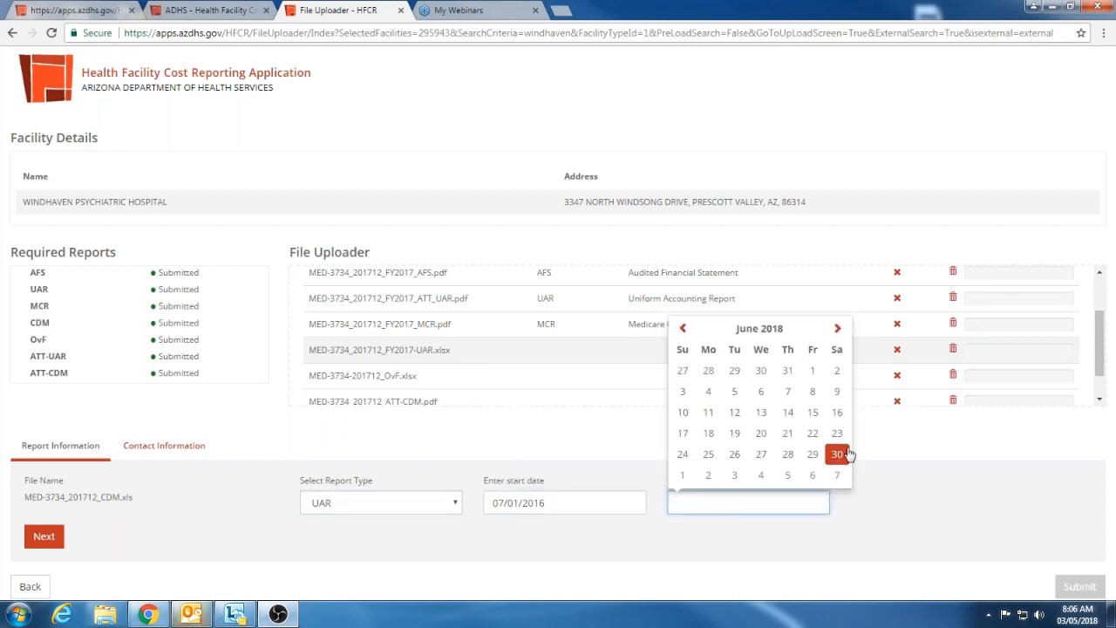
pyautogui.click(839, 454)
pyautogui.click(44, 536)
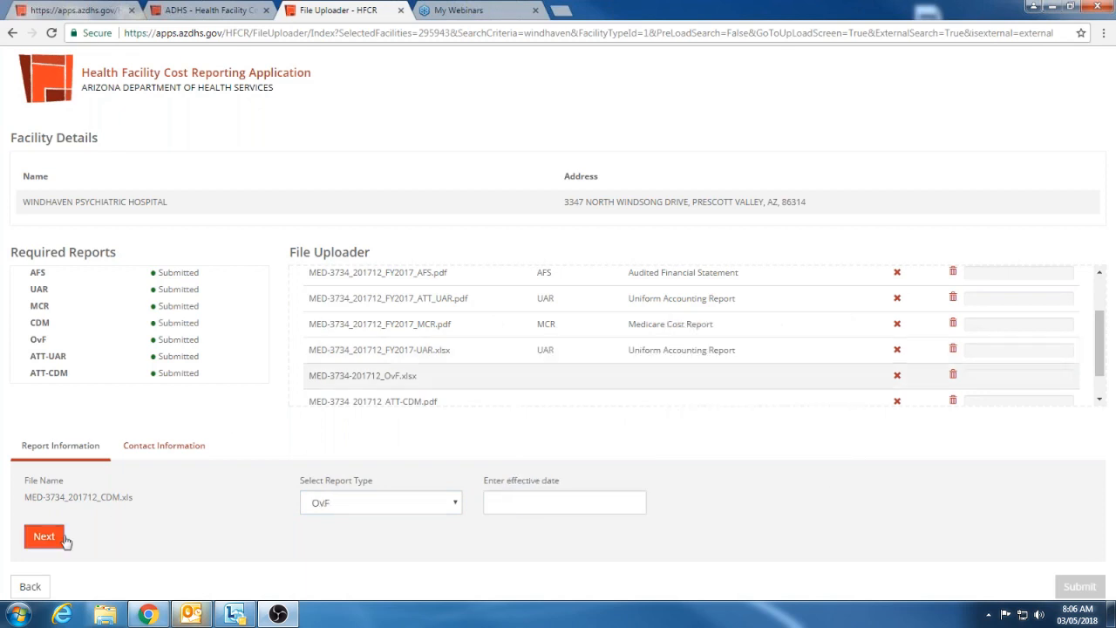
# Set the OvF file's effective date to 06/30/2017 and advance to the next file
pyautogui.click(493, 502)
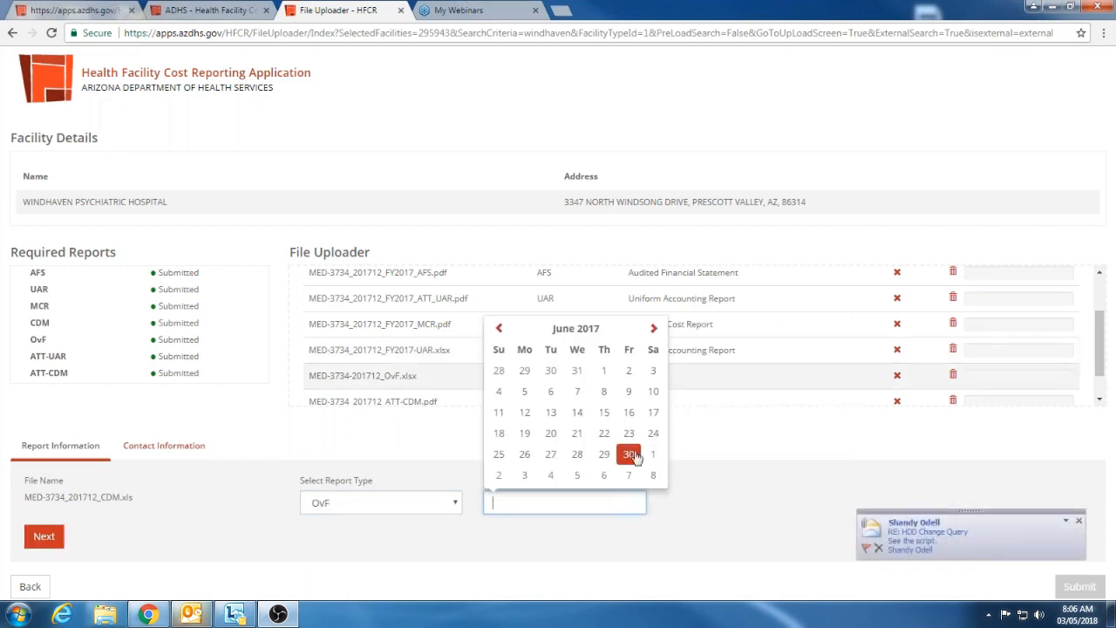
pyautogui.click(628, 454)
pyautogui.click(43, 536)
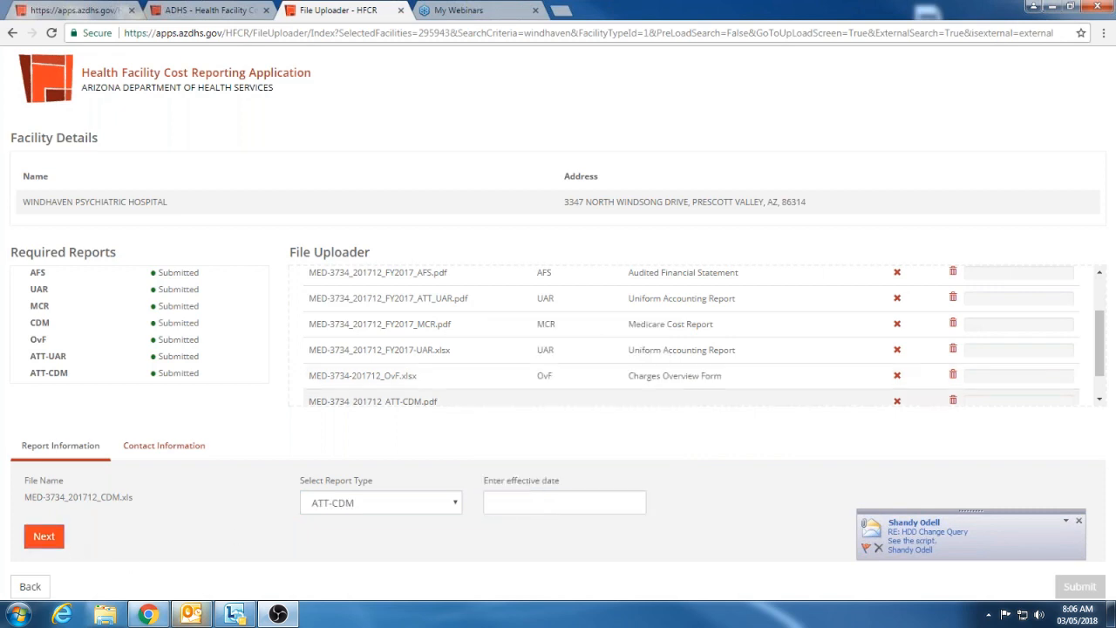
# Set the ATT-CDM file's effective date to 06/30/2017 and continue to the contact information
pyautogui.click(514, 503)
pyautogui.click(629, 455)
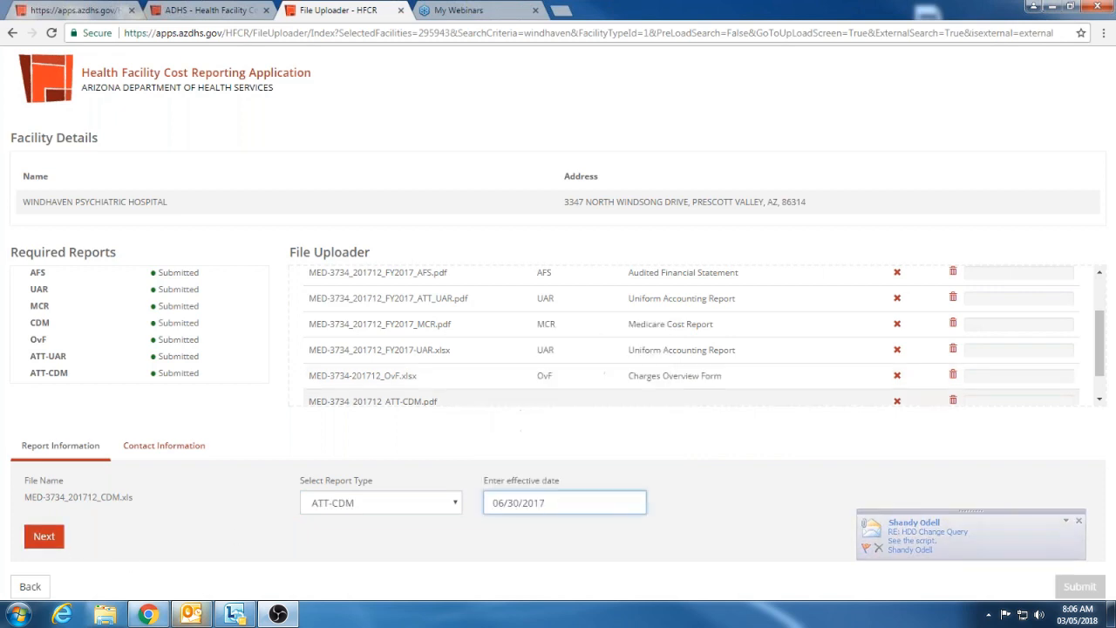
pyautogui.scroll(-1, 436, 370)
pyautogui.scroll(-1, 436, 369)
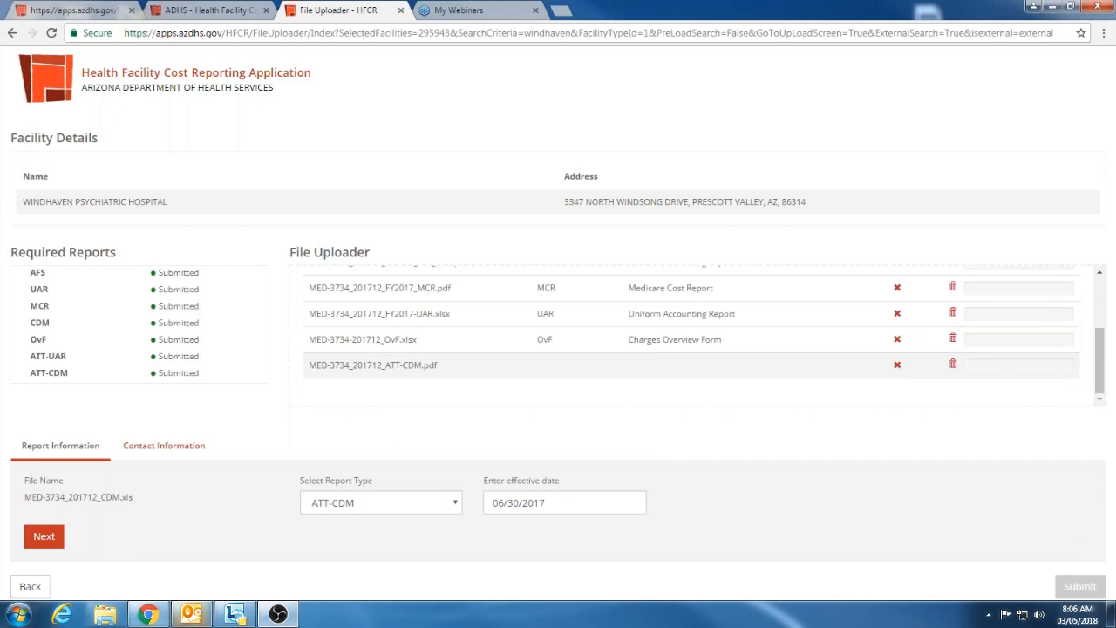
pyautogui.click(43, 537)
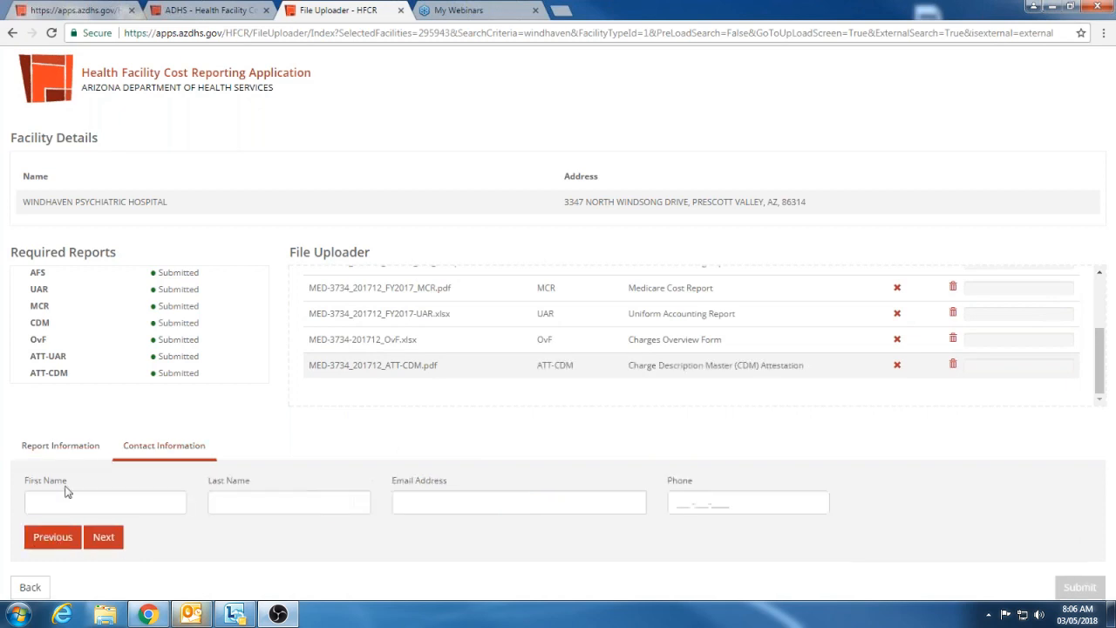
# Enter the contact person's first and last name in the contact information
pyautogui.click(98, 503)
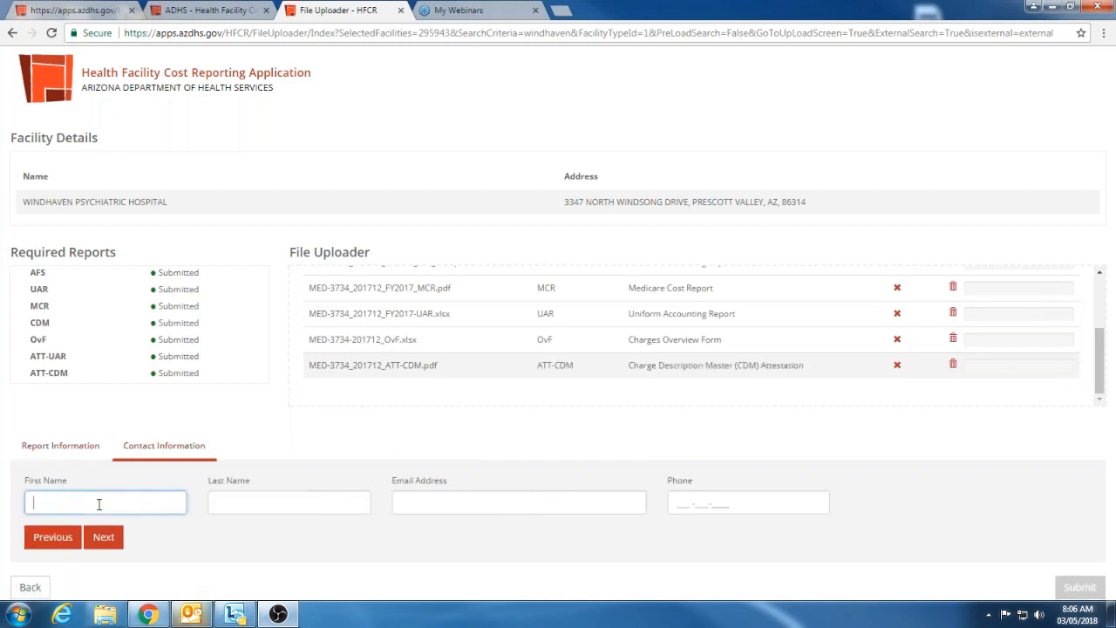
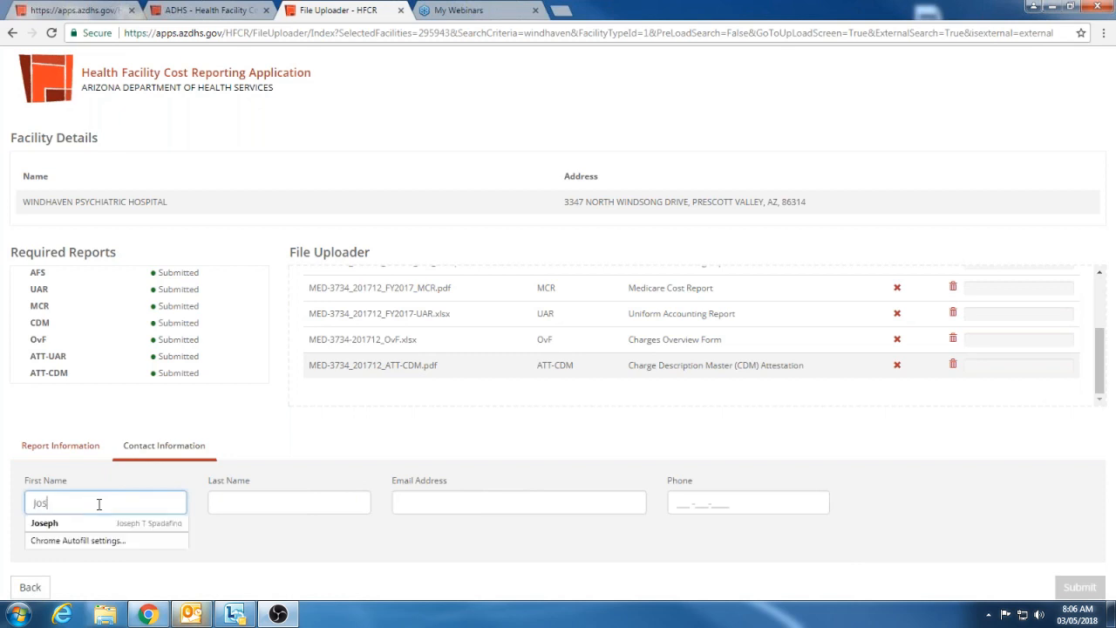
pyautogui.press('Tab')
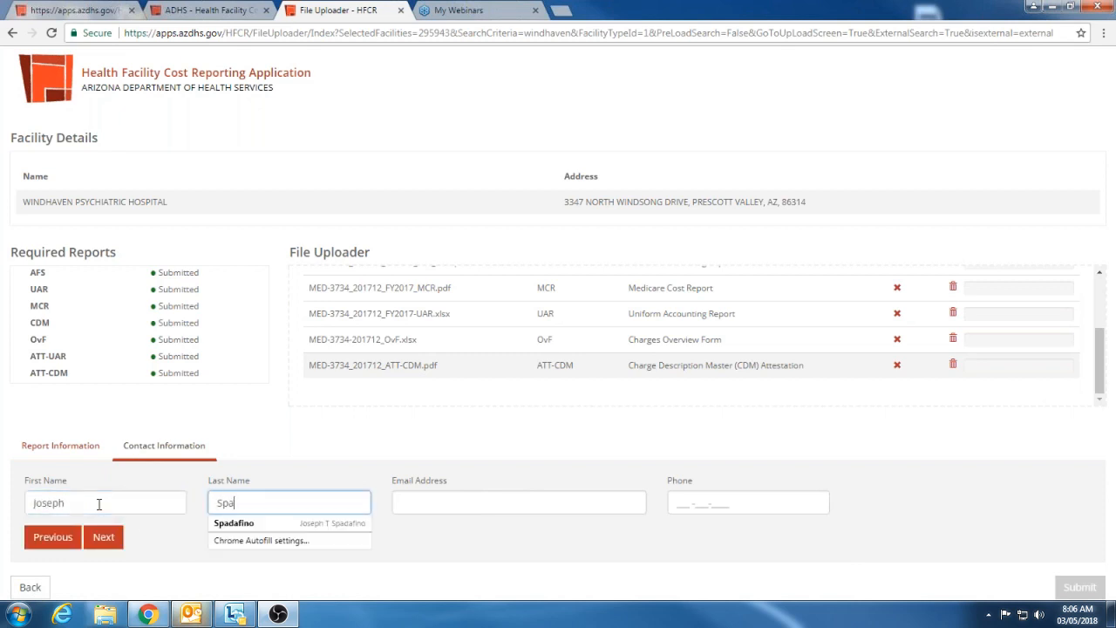
pyautogui.press('Tab')
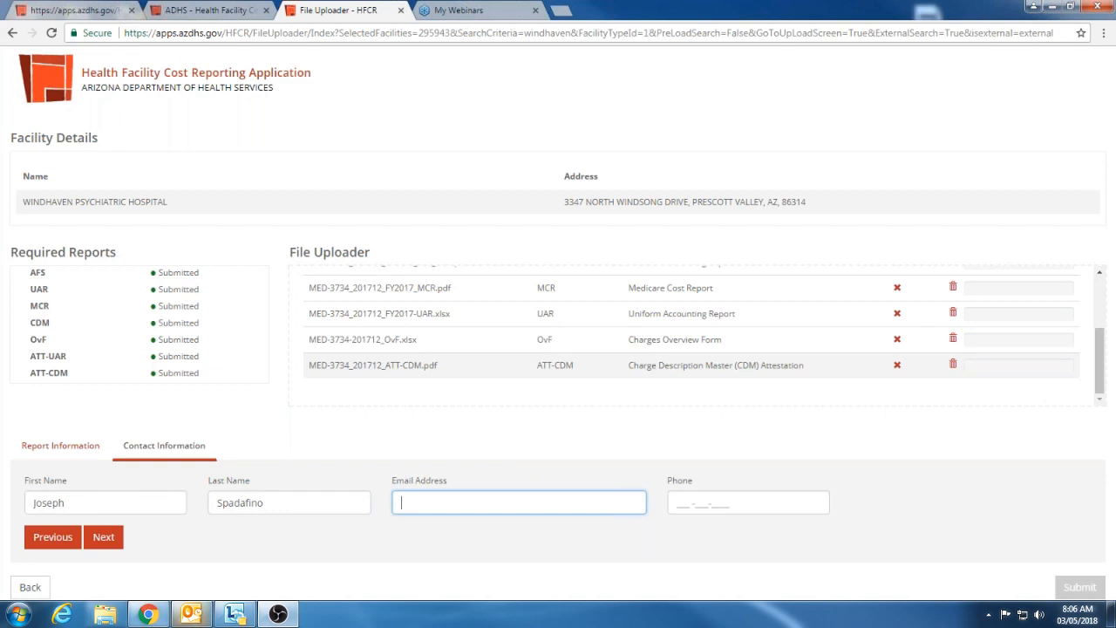
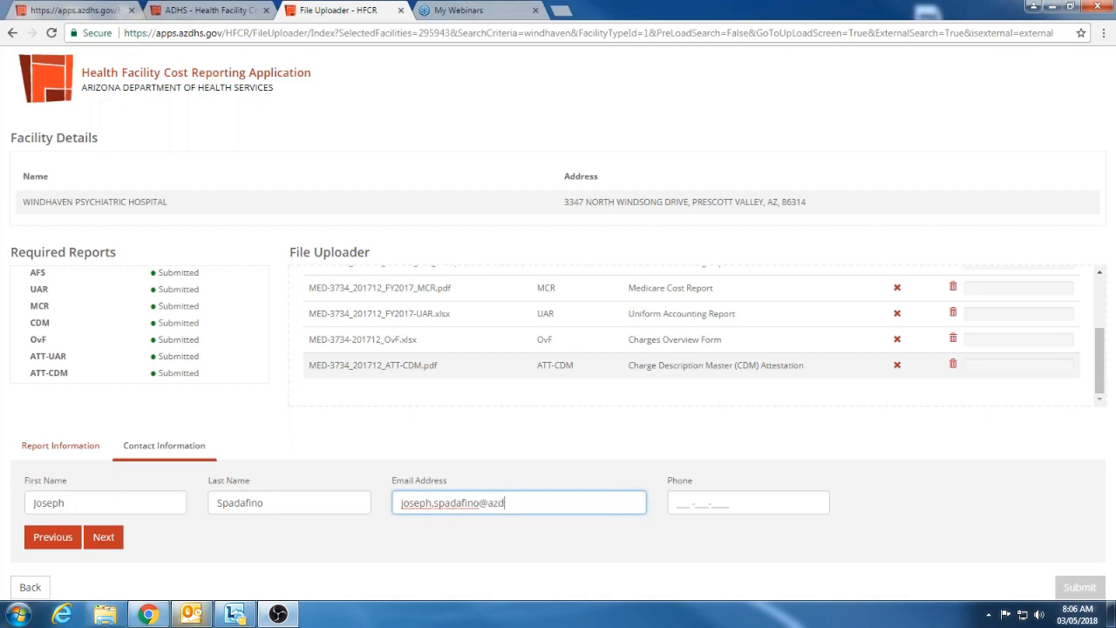
# Fill in the contact's email address and phone number, and submit the report files
pyautogui.press('Tab')
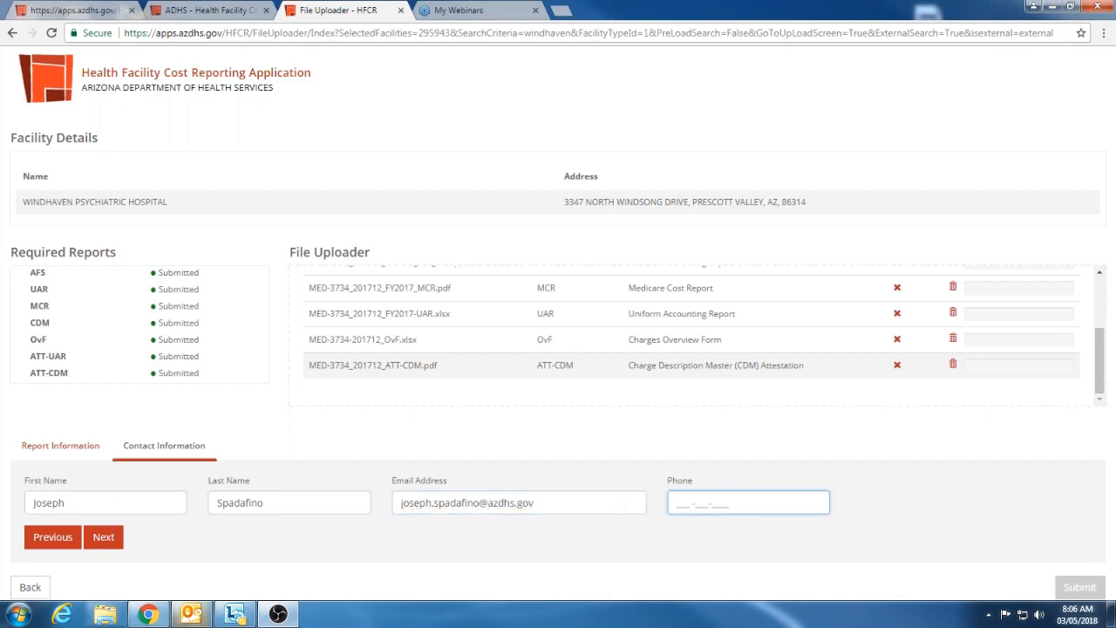
pyautogui.click(99, 541)
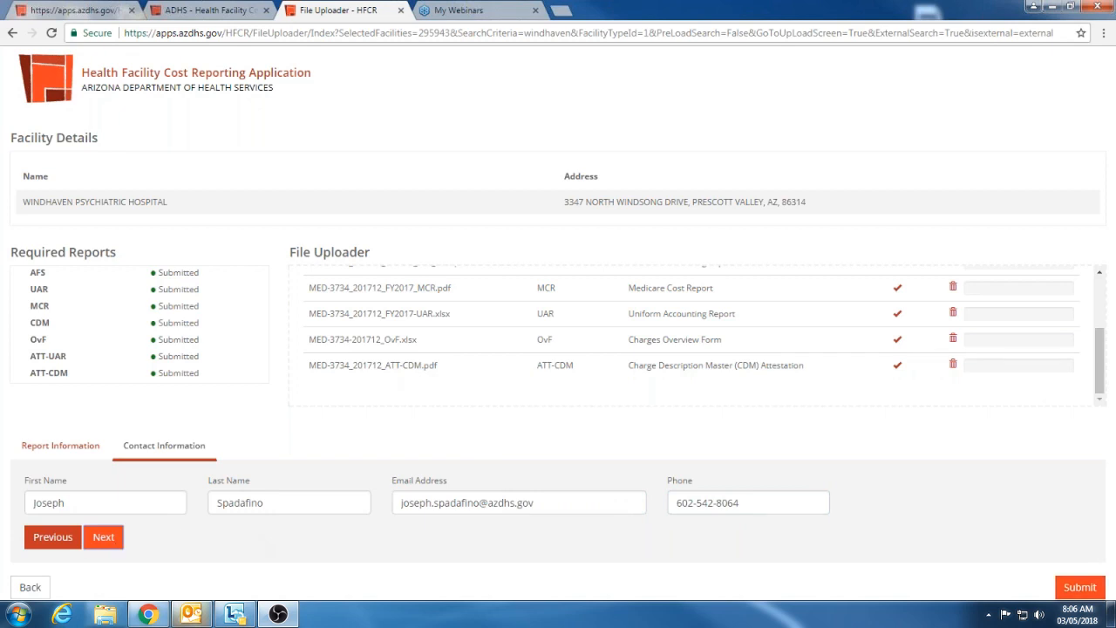
pyautogui.click(1094, 591)
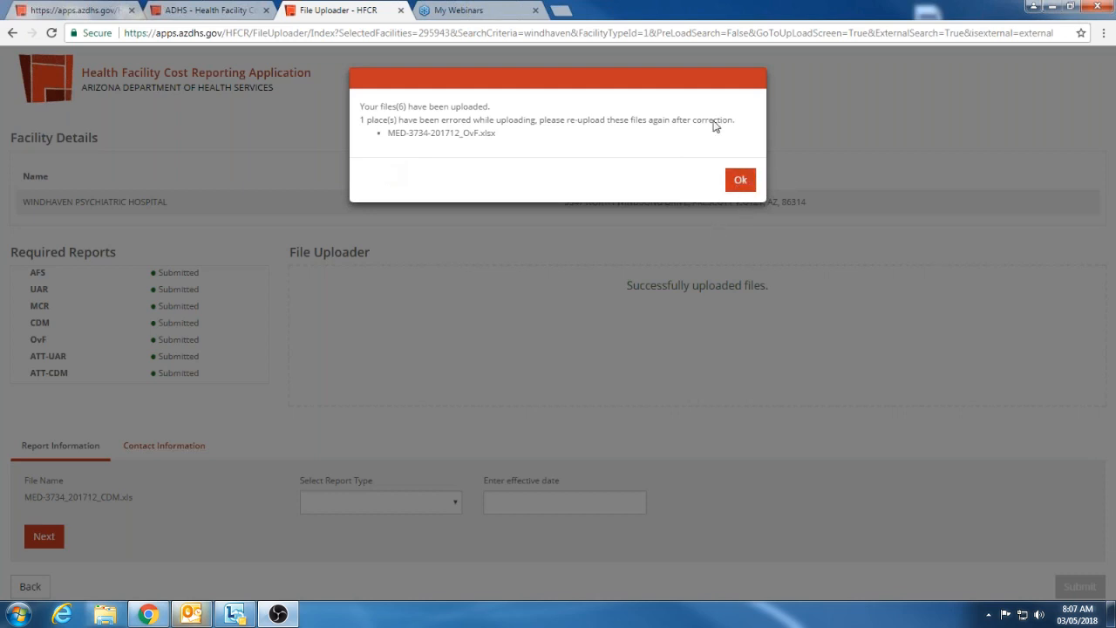
# Read the upload result message for files that need re-uploading, and acknowledge it
pyautogui.moveTo(703, 89); pyautogui.dragTo(685, 131)
pyautogui.click(683, 135)
pyautogui.moveTo(620, 95); pyautogui.dragTo(622, 183)
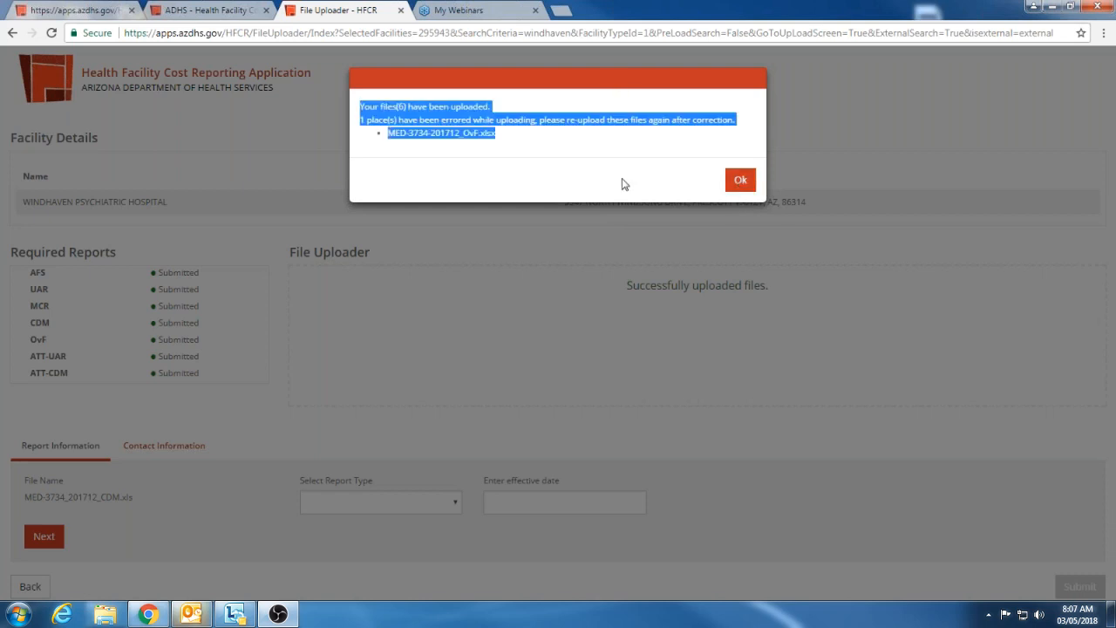
pyautogui.click(609, 139)
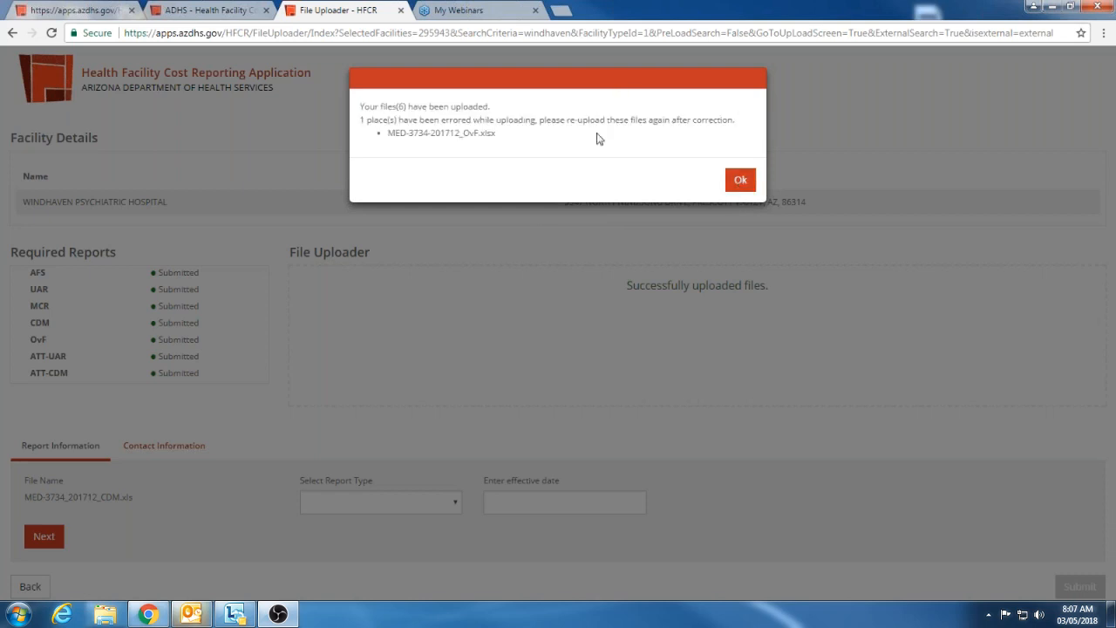
pyautogui.click(741, 182)
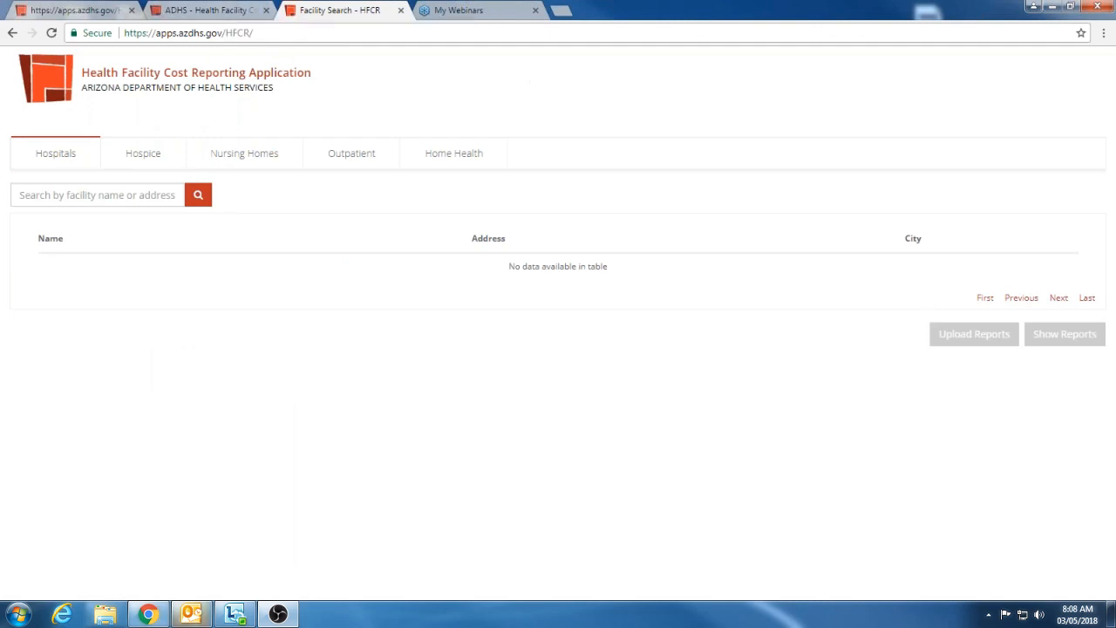
# Sign in to the internal cost reporting site with the account username and password
pyautogui.click(209, 9)
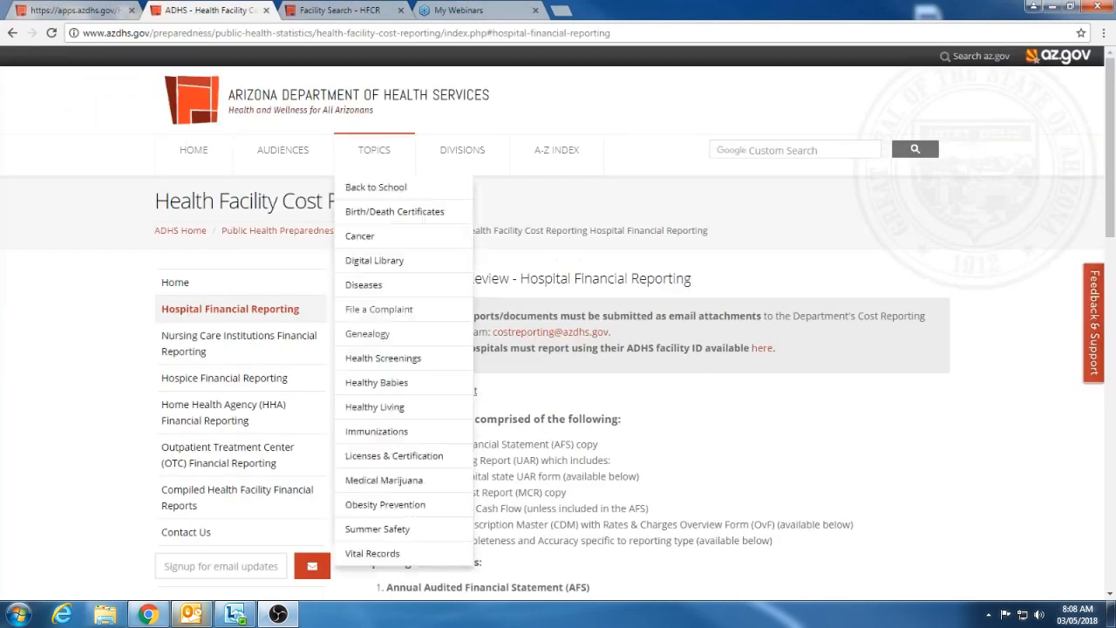
pyautogui.click(353, 11)
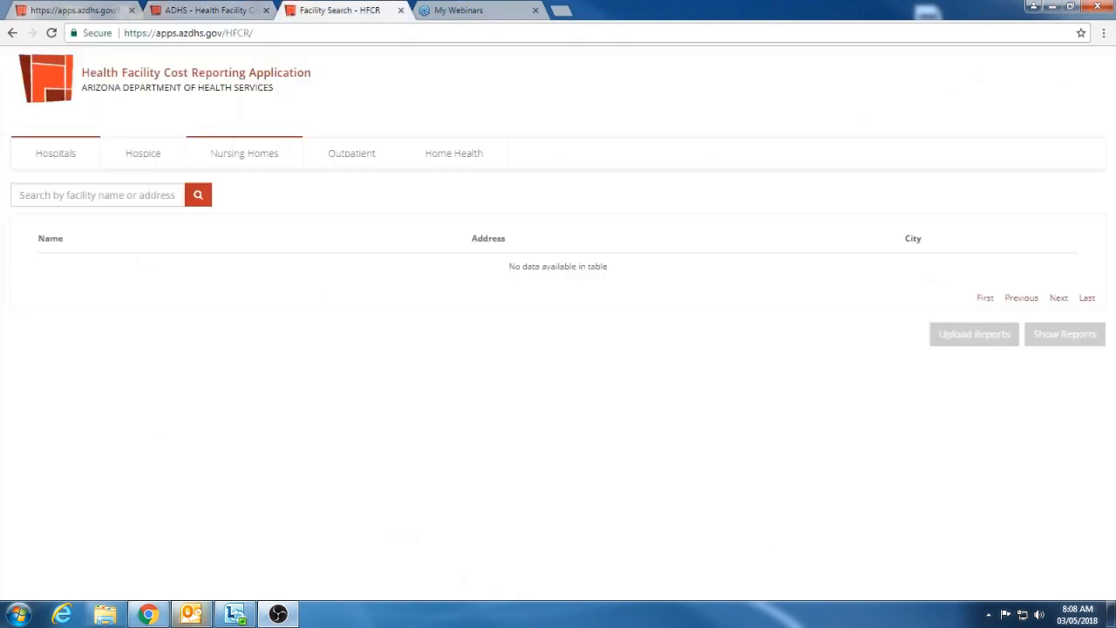
pyautogui.click(90, 10)
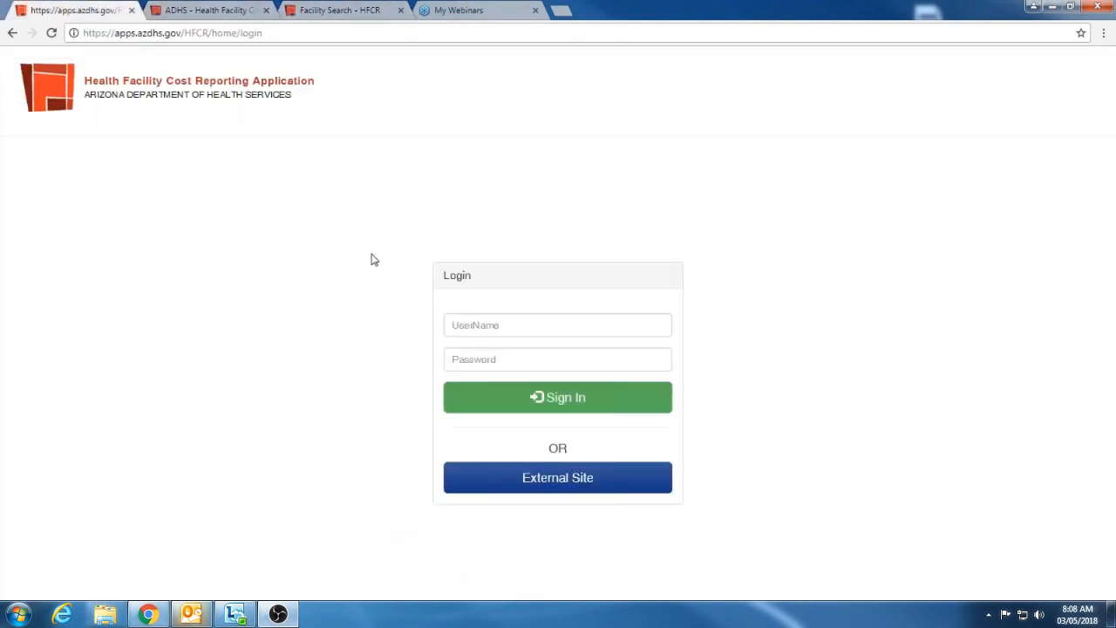
pyautogui.click(480, 330)
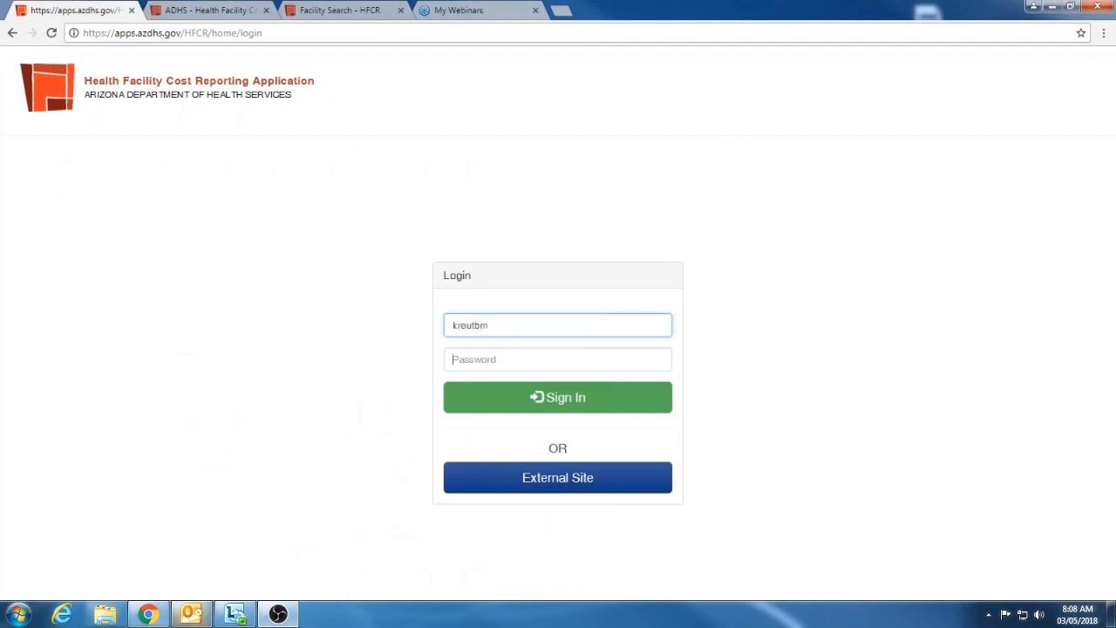
pyautogui.press('Tab')
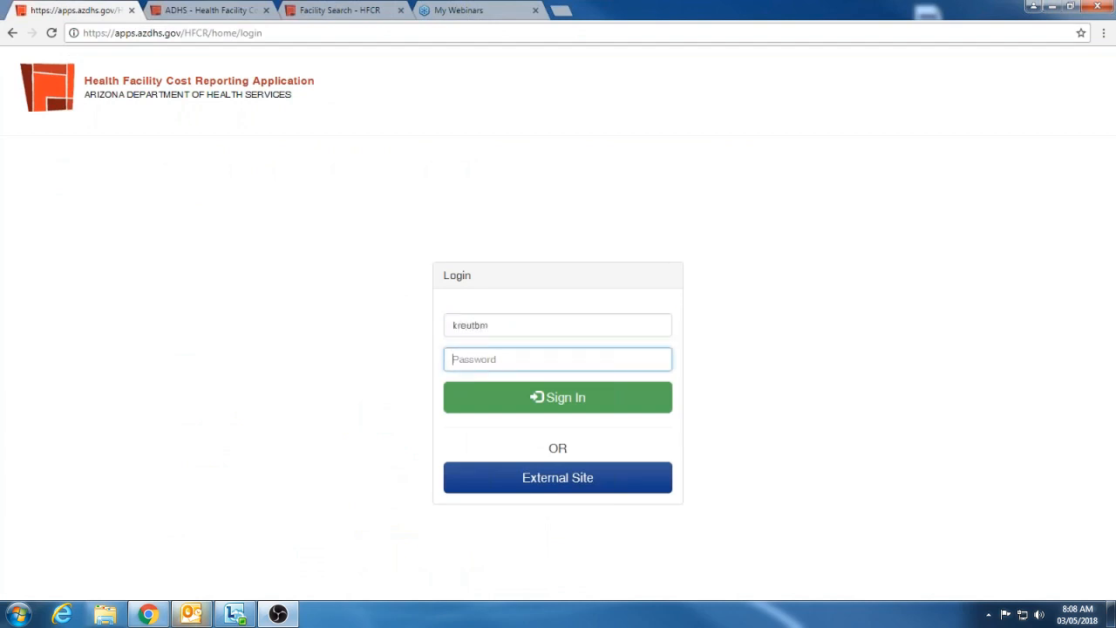
pyautogui.write('••••••••••')
pyautogui.press('Return')
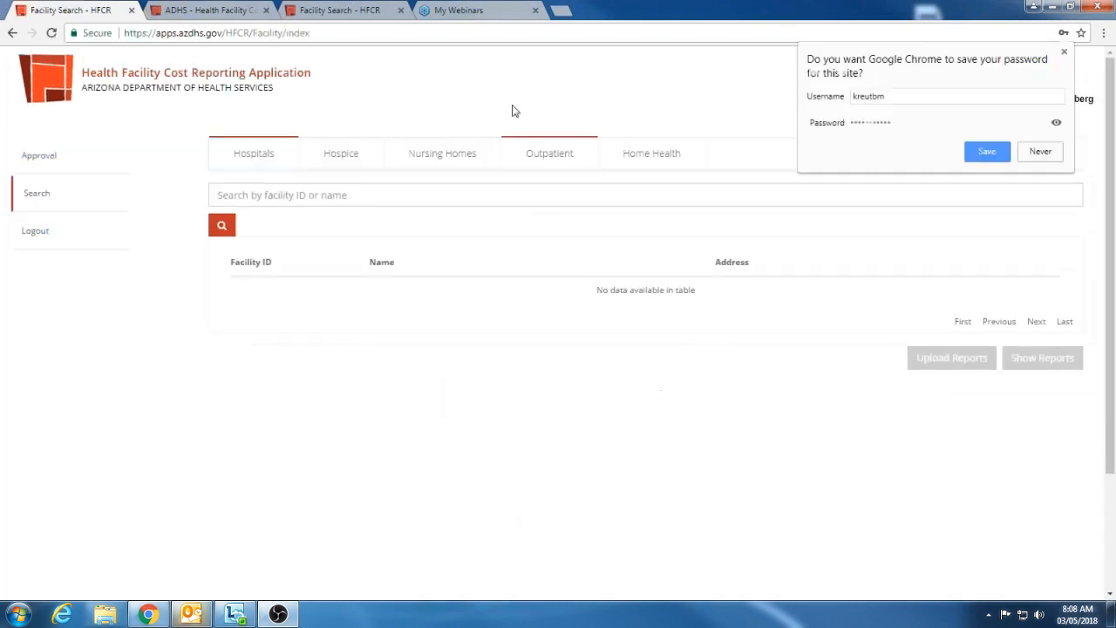
# Open Windhaven Psychiatric Hospital's pending reports from the second page of the approval list
pyautogui.click(48, 159)
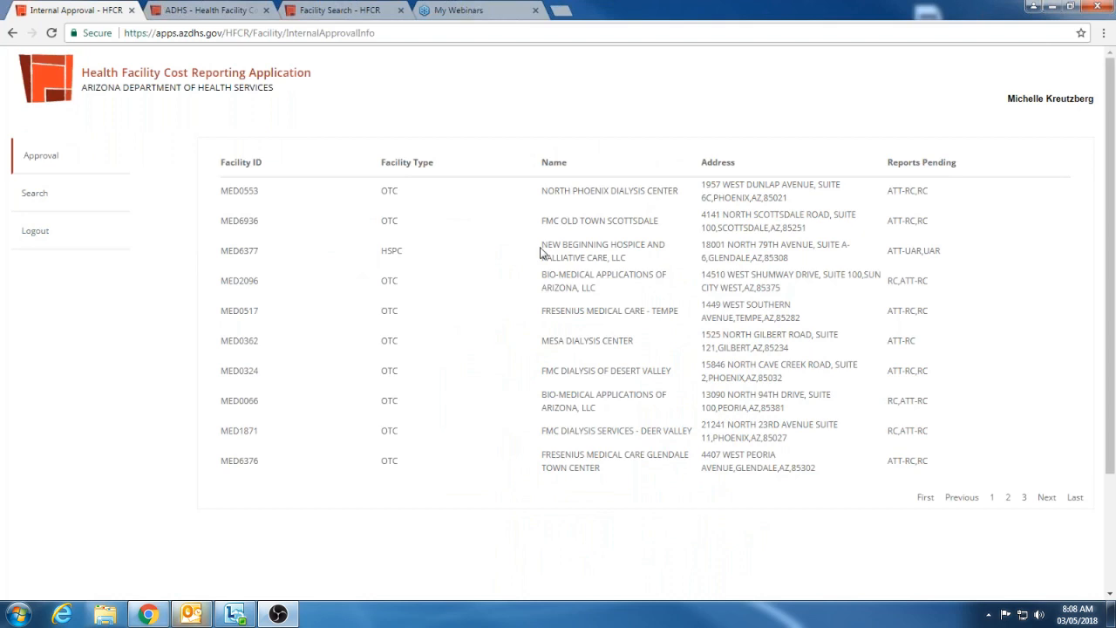
pyautogui.click(1007, 499)
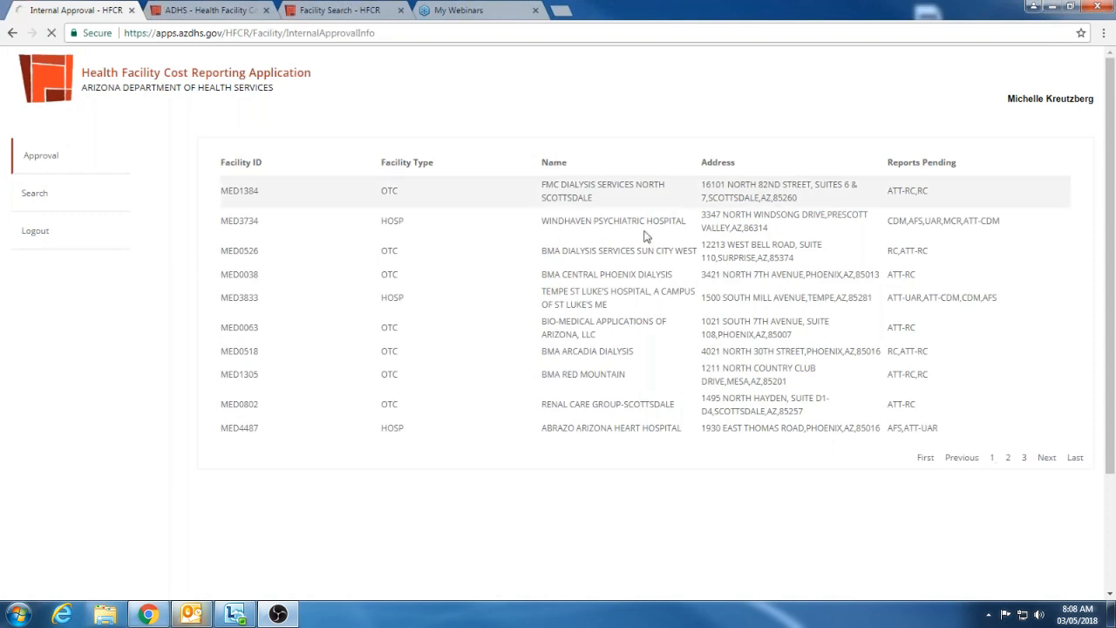
pyautogui.click(646, 236)
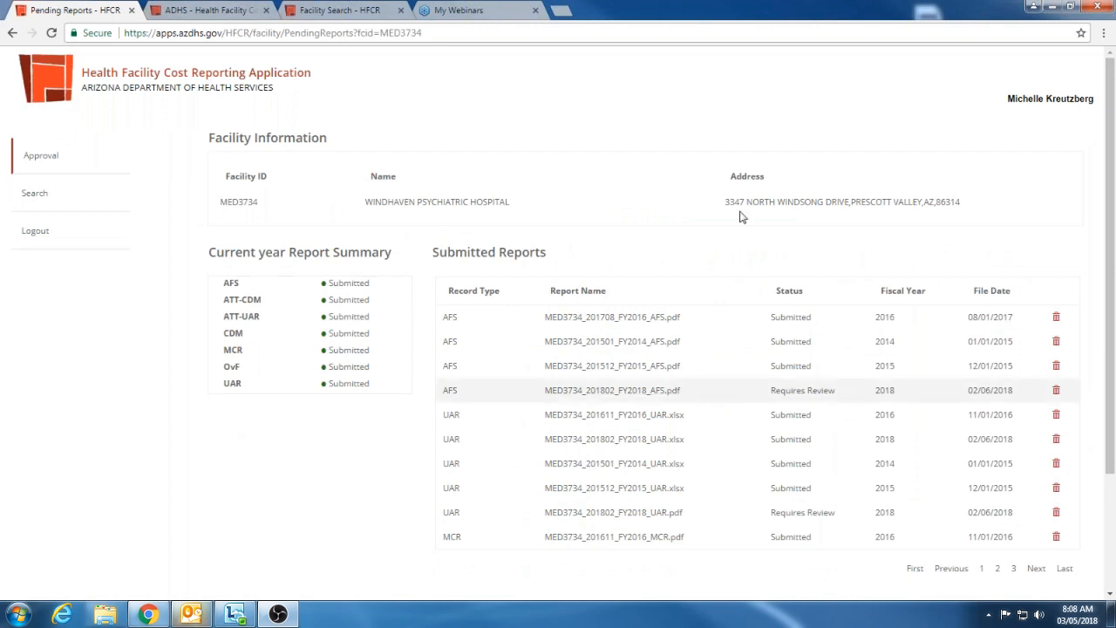
# Approve the reports MED3734_201802_FY2018_AFS.pdf and MED3734_201802_FY2018_UAR.pdf
pyautogui.scroll(-2, 740, 216)
pyautogui.click(941, 470)
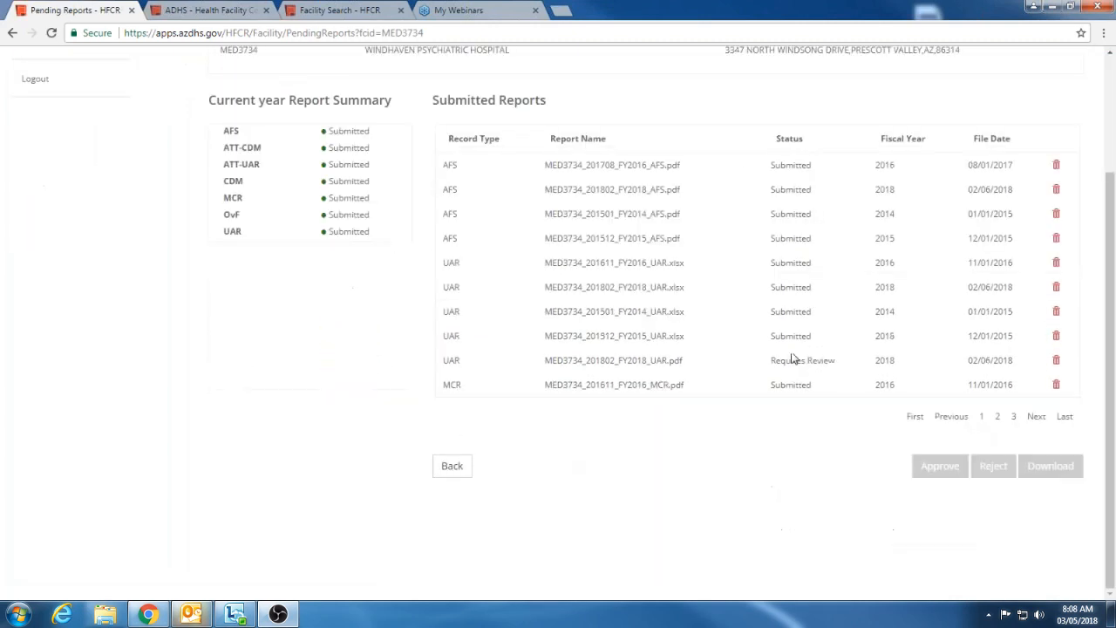
pyautogui.click(720, 368)
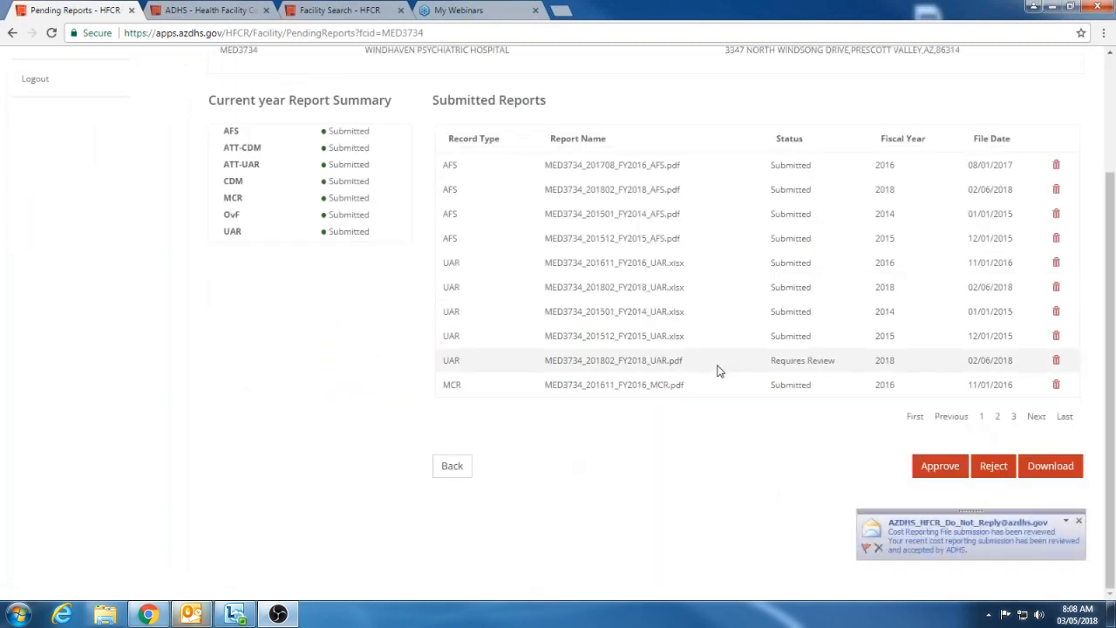
pyautogui.click(946, 468)
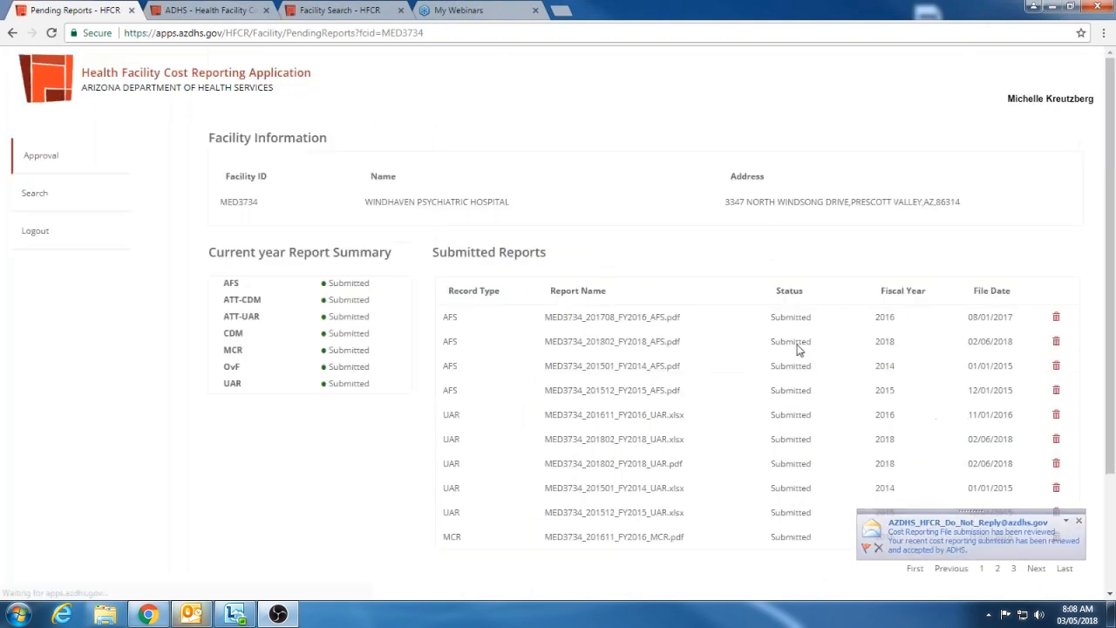
# Approve MED3734_201802_CDM.xls on the second page of the submitted reports
pyautogui.scroll(1, 999, 422)
pyautogui.moveTo(994, 428); pyautogui.dragTo(981, 501)
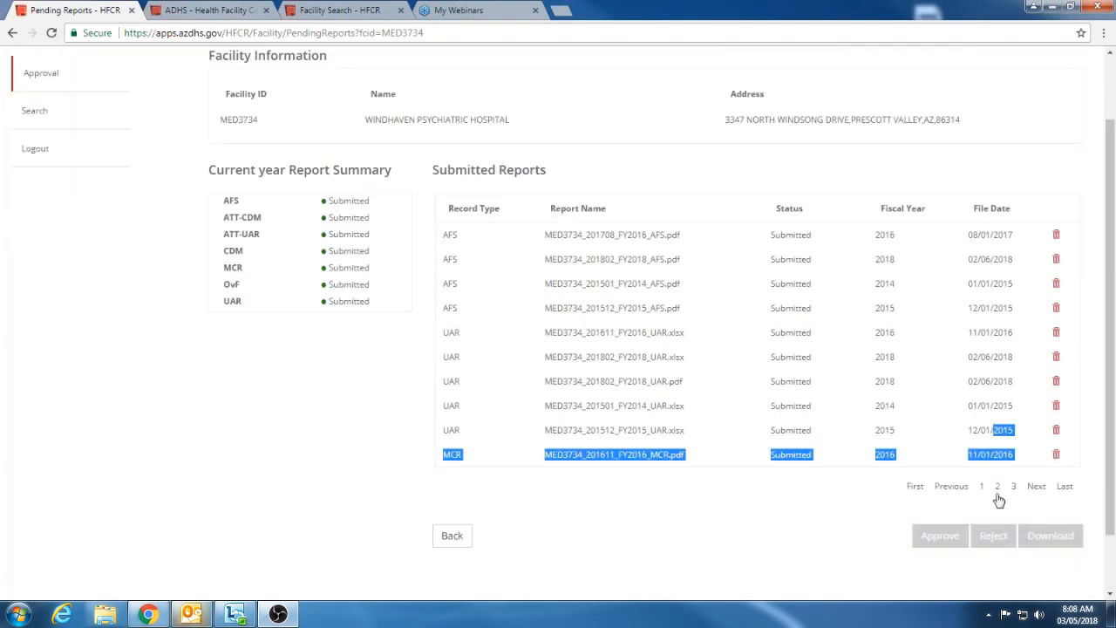
pyautogui.click(999, 490)
pyautogui.click(720, 554)
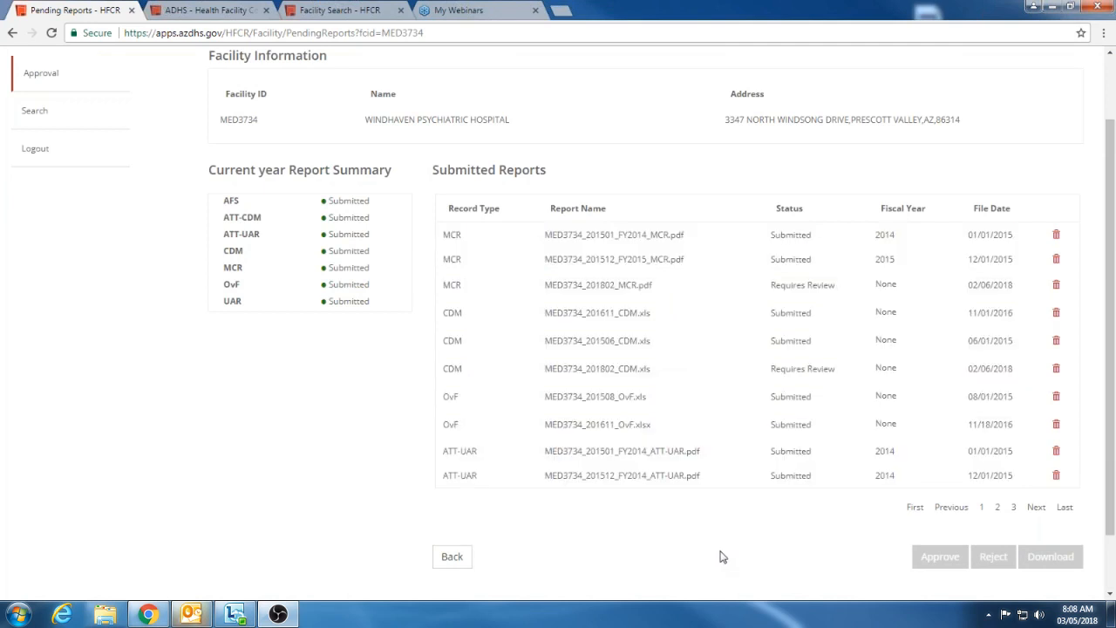
pyautogui.click(720, 376)
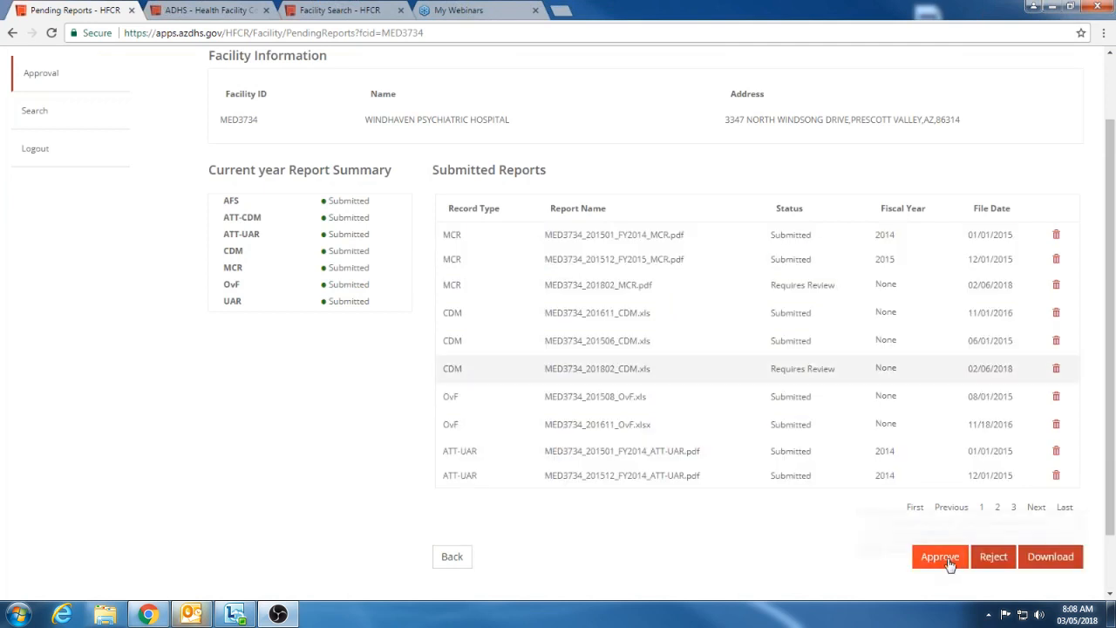
pyautogui.click(705, 187)
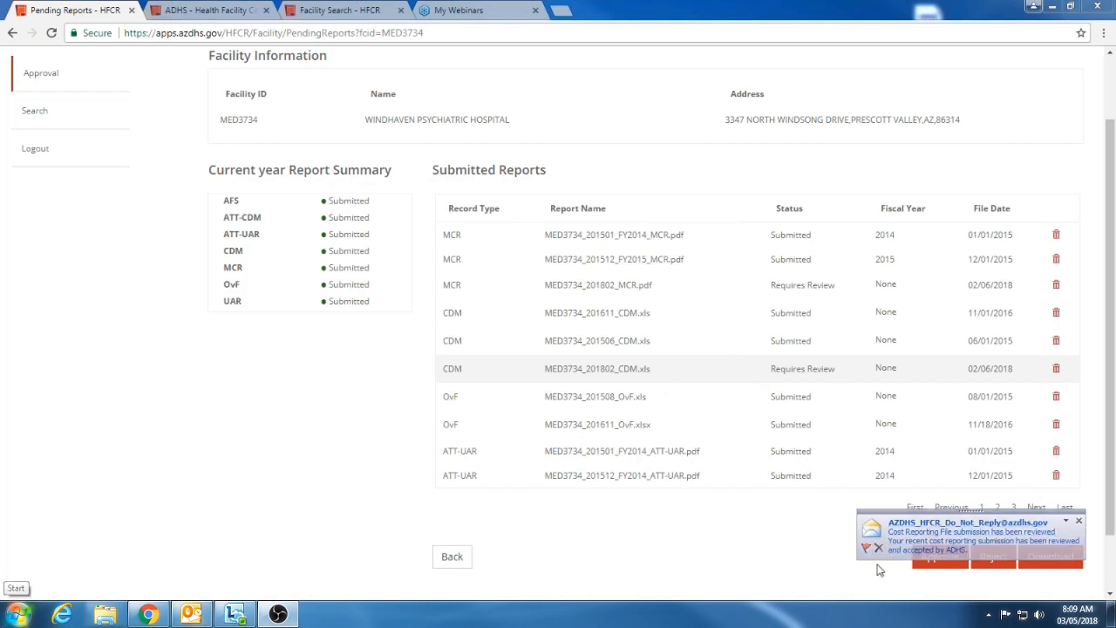
pyautogui.click(940, 557)
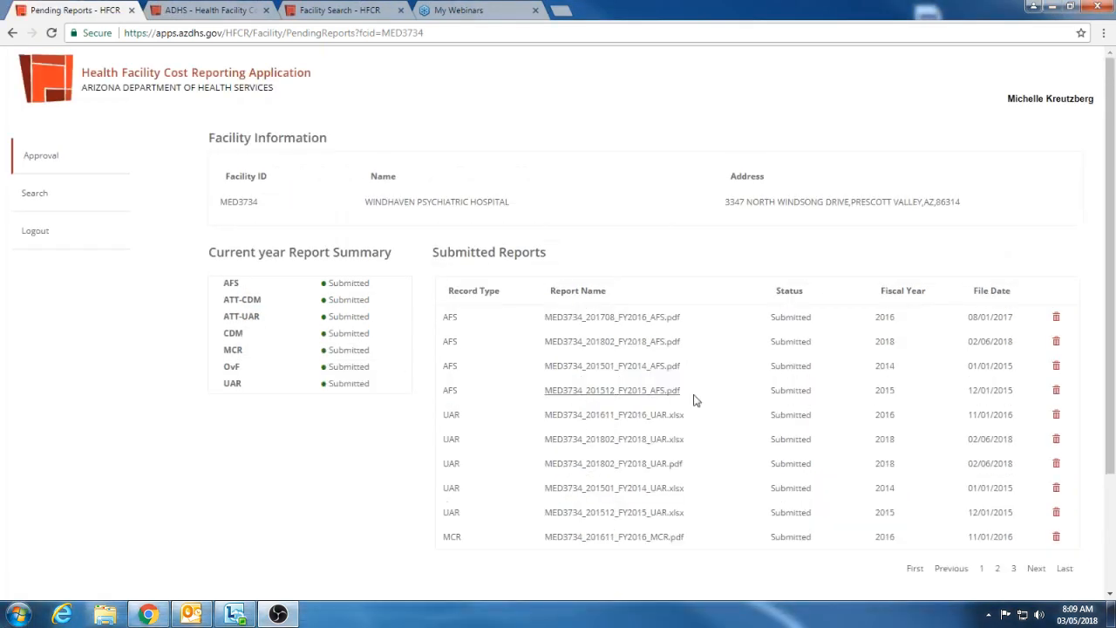
pyautogui.scroll(-2, 797, 418)
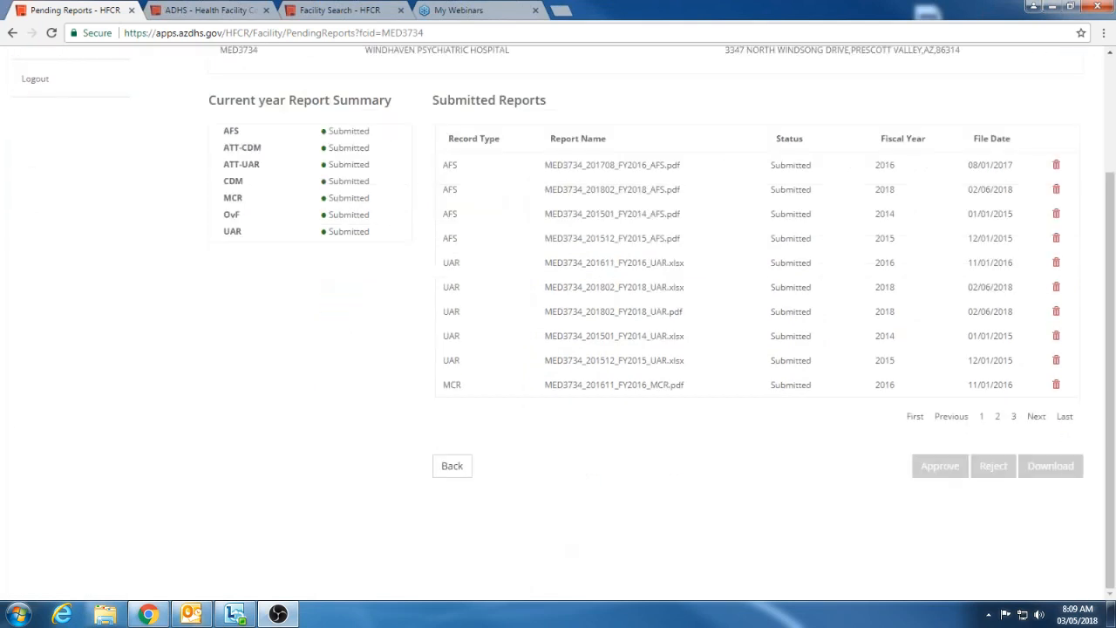
pyautogui.scroll(2, 367, 417)
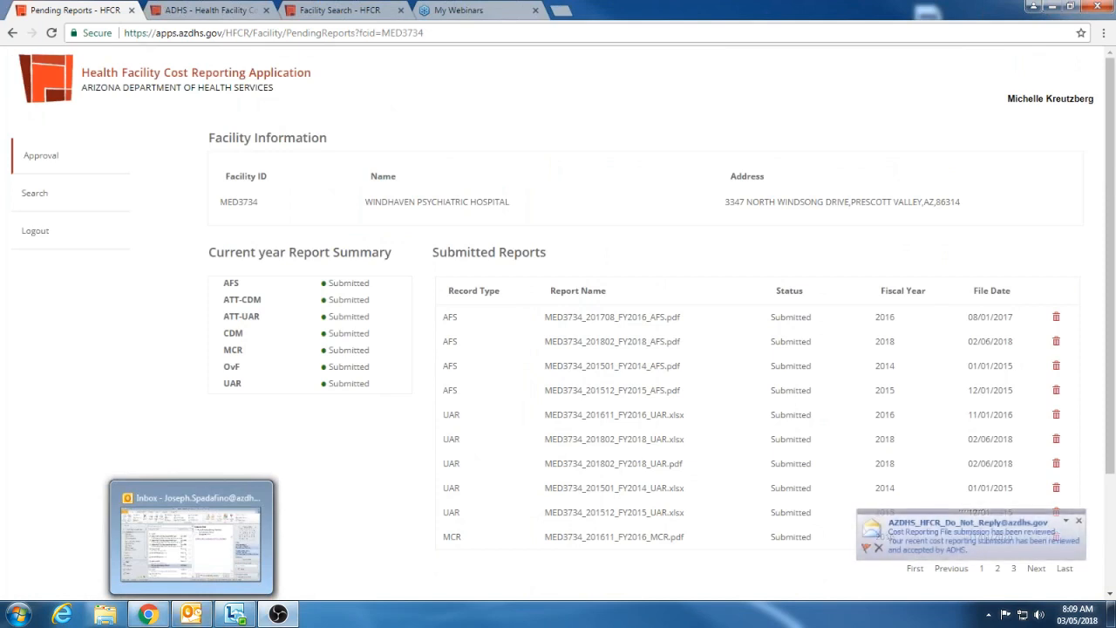
# Switch to Outlook and view the review notification for MED-3734_201712_FY2017_AFS.pdf with a wider reading pane
pyautogui.moveTo(1115, 85); pyautogui.dragTo(577, 58)
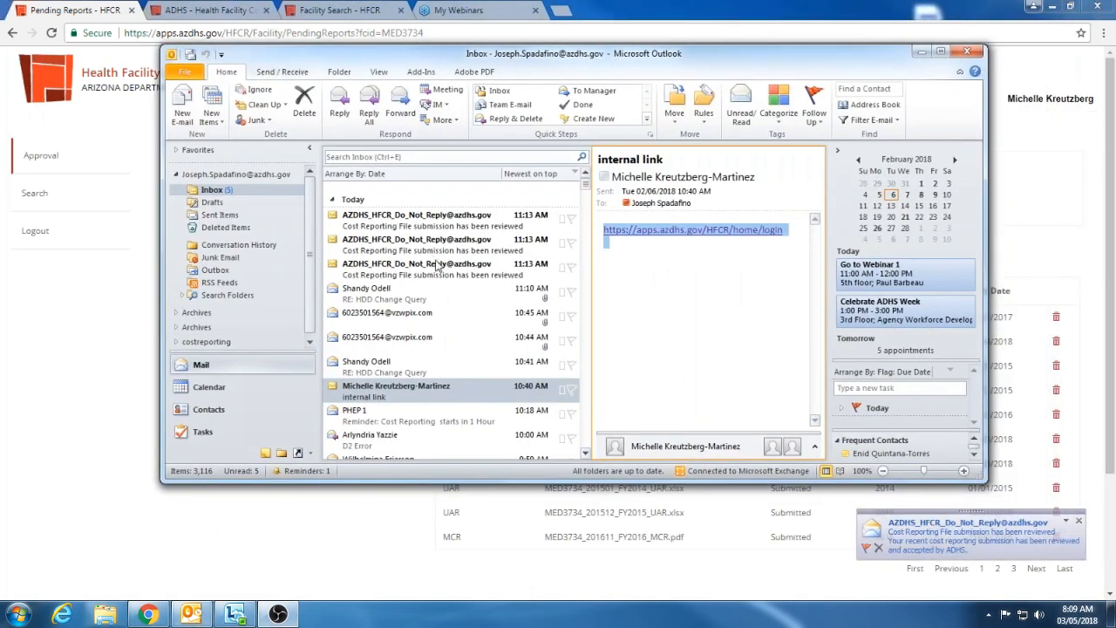
pyautogui.click(440, 267)
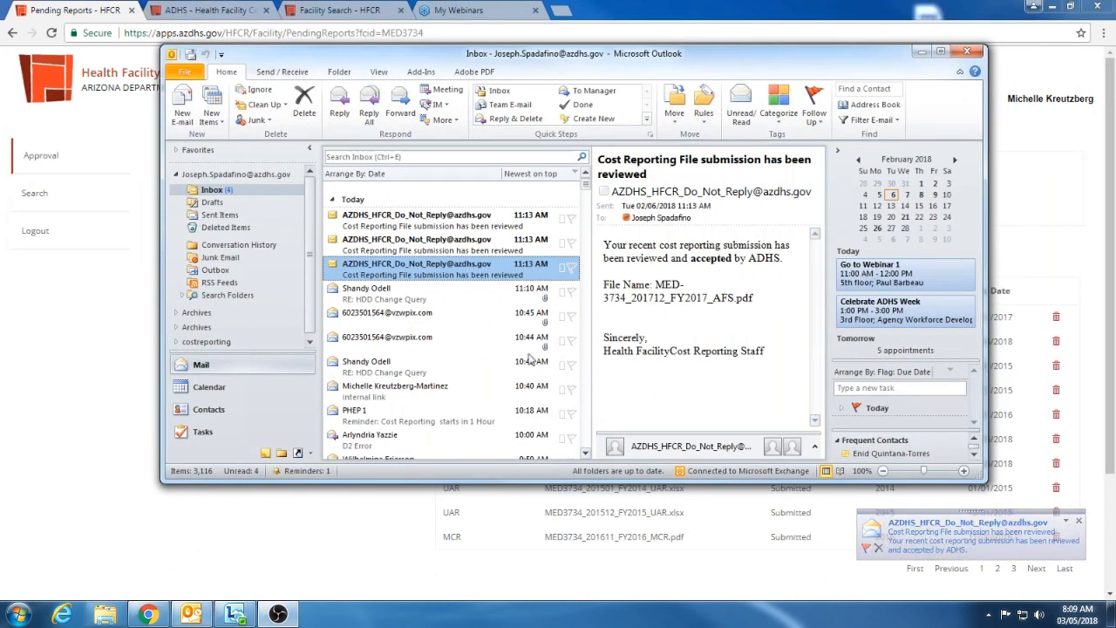
pyautogui.moveTo(572, 281); pyautogui.dragTo(390, 279)
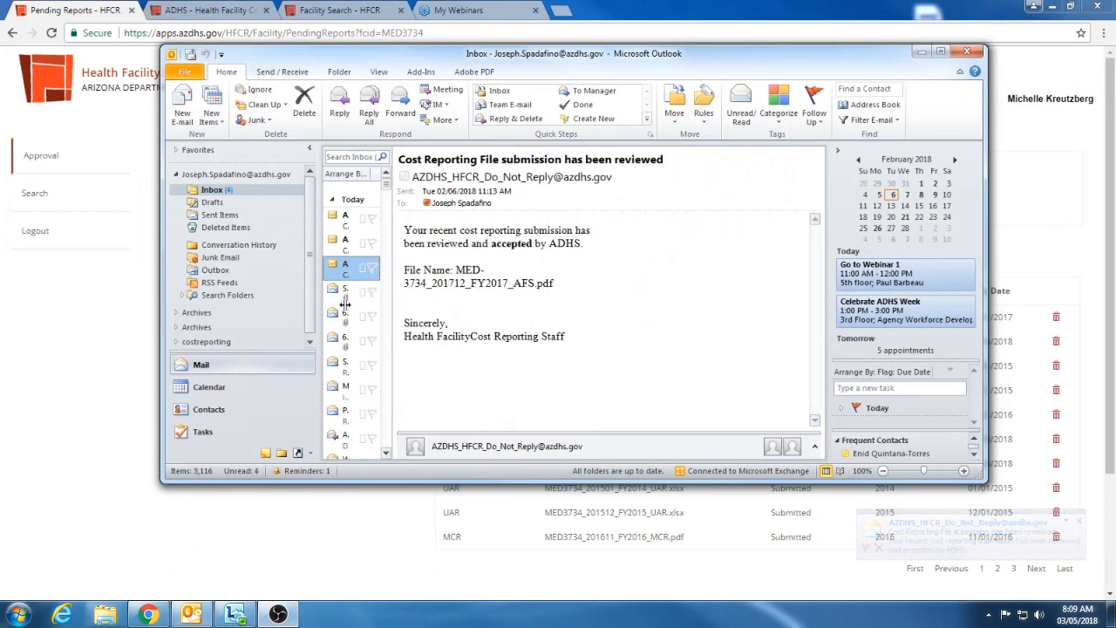
pyautogui.click(546, 300)
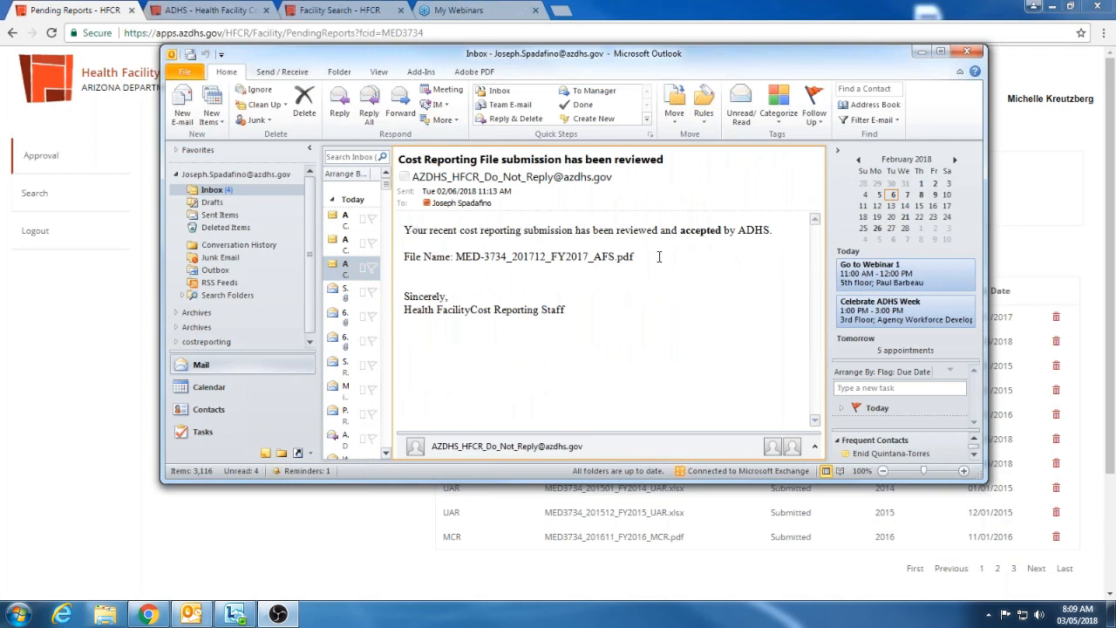
# View the two newer submission review notifications, narrow the reading pane slightly, and return to the browser
pyautogui.click(337, 243)
pyautogui.press('Up')
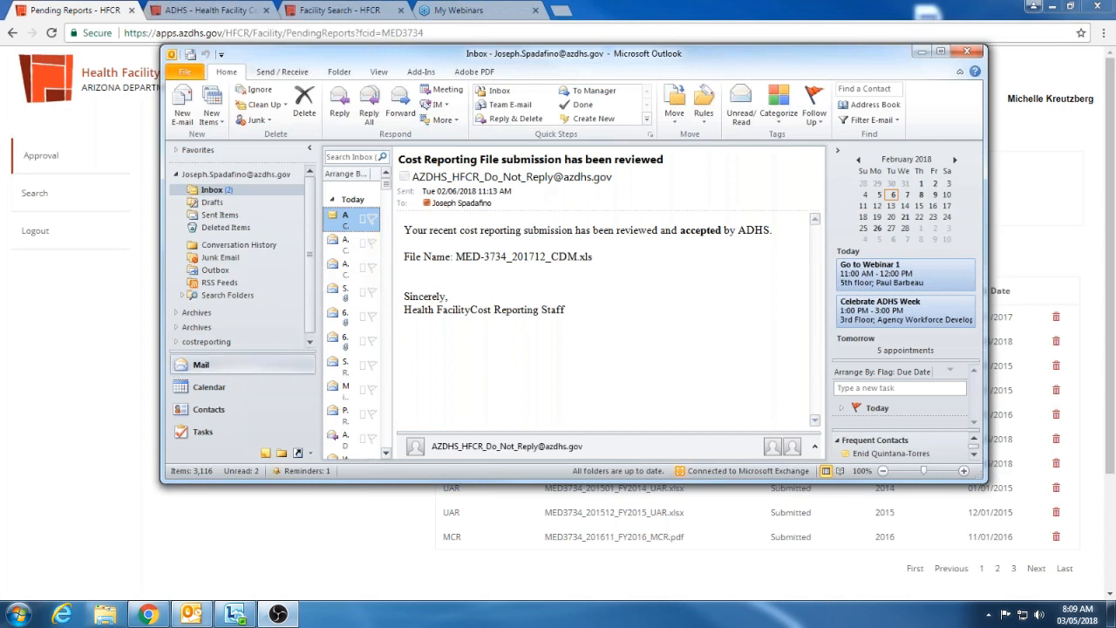
pyautogui.moveTo(399, 229); pyautogui.dragTo(490, 250)
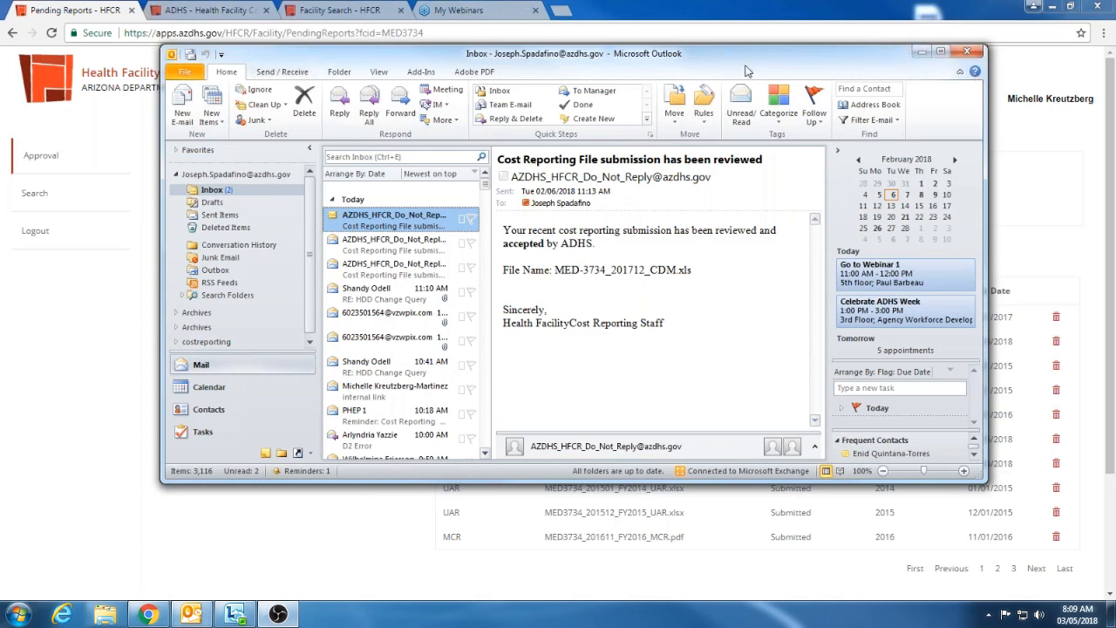
pyautogui.moveTo(746, 70); pyautogui.dragTo(763, 96)
pyautogui.click(940, 82)
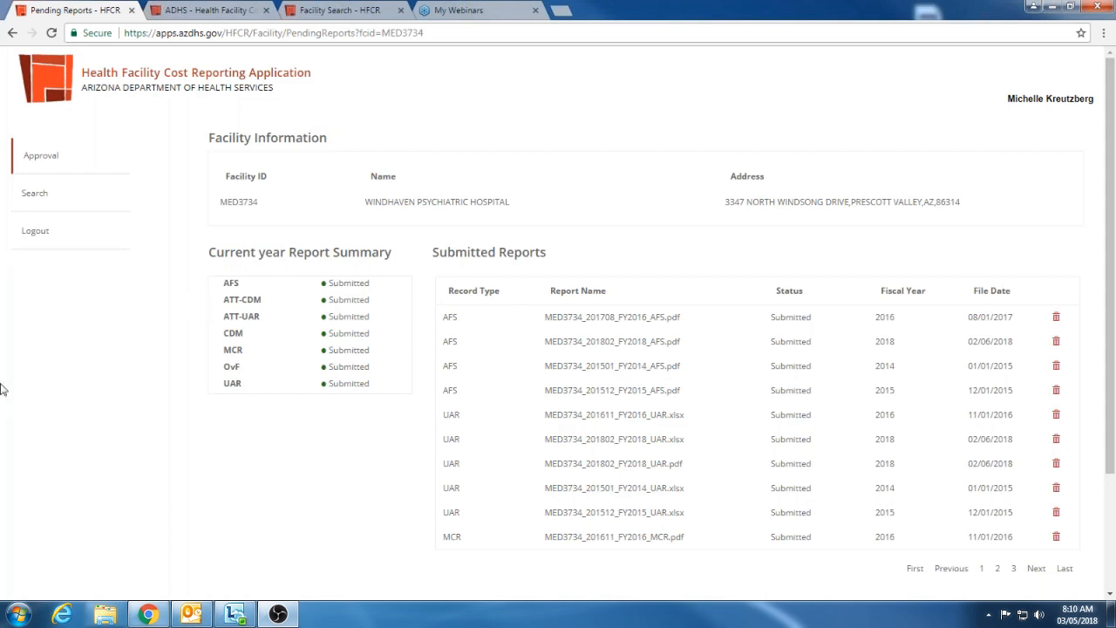
# Search the external site's hospitals for "st jose" and select St Joseph's Westgate Medical Center
pyautogui.scroll(-1, 582, 580)
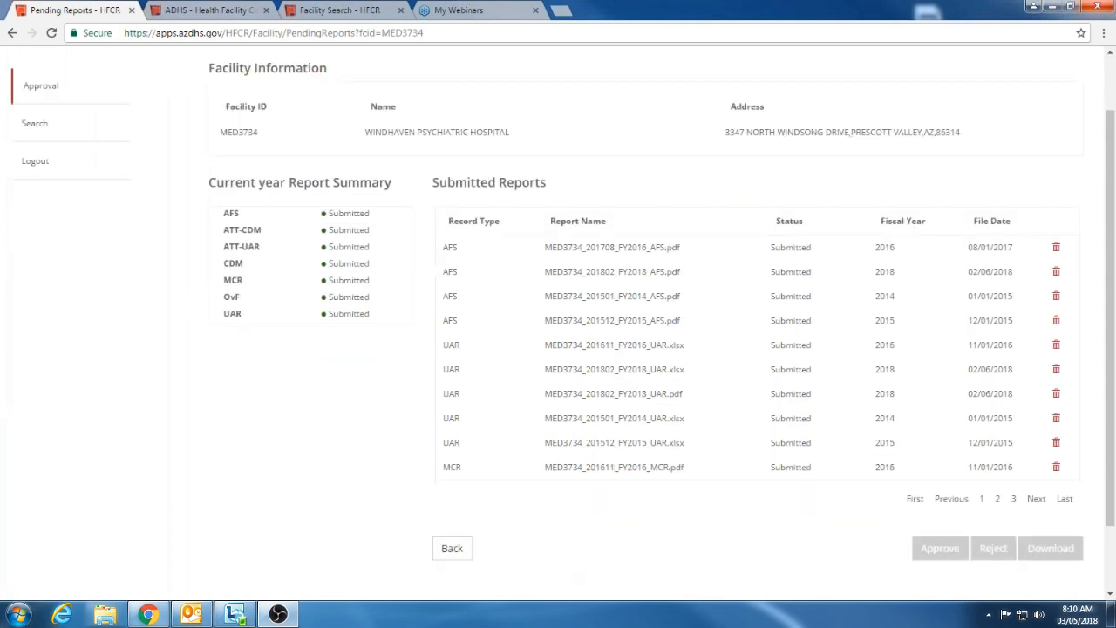
pyautogui.click(179, 9)
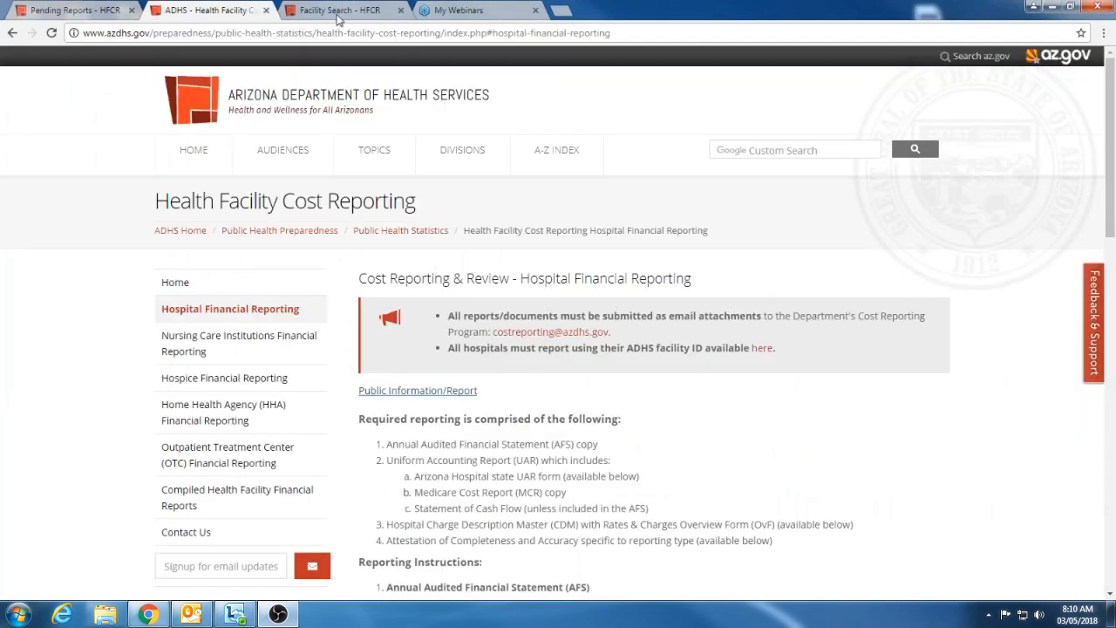
pyautogui.click(362, 10)
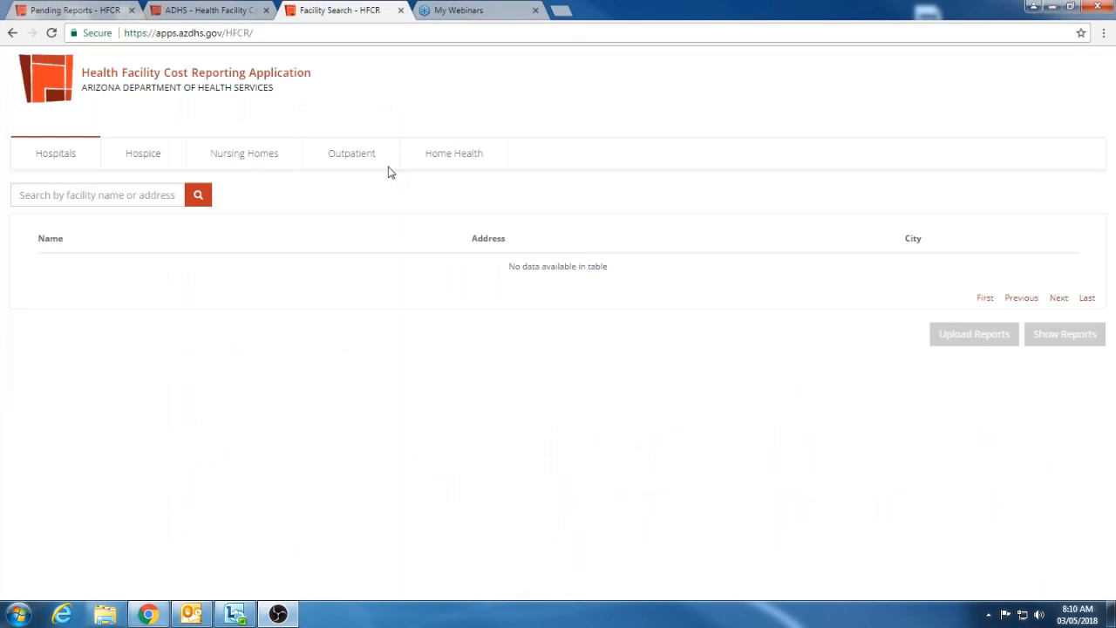
pyautogui.click(77, 197)
pyautogui.write('s')
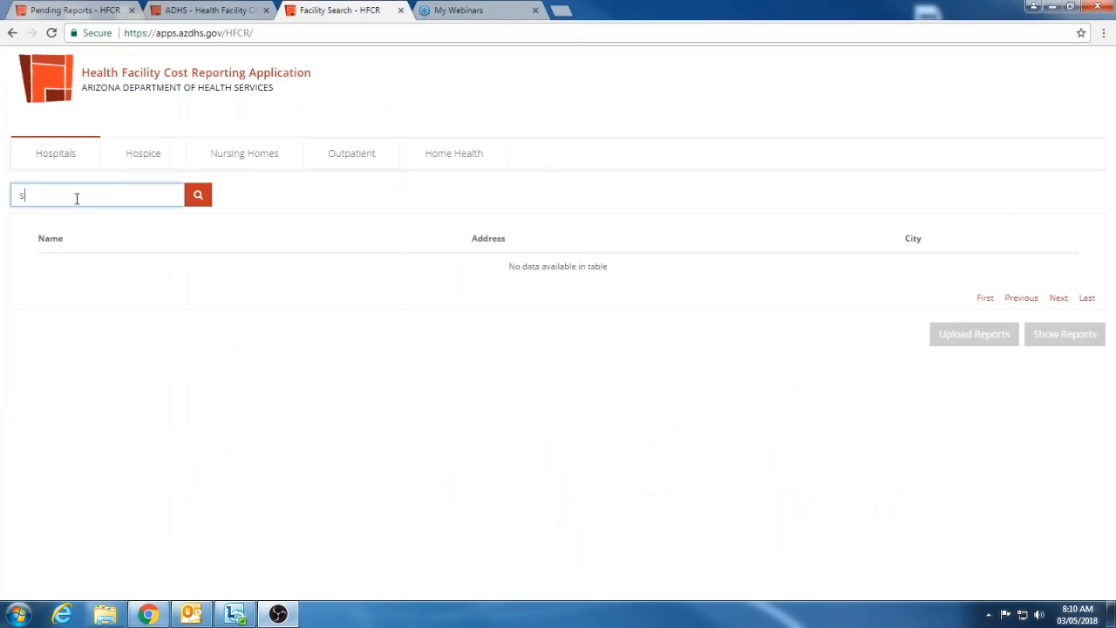
pyautogui.write('t jose')
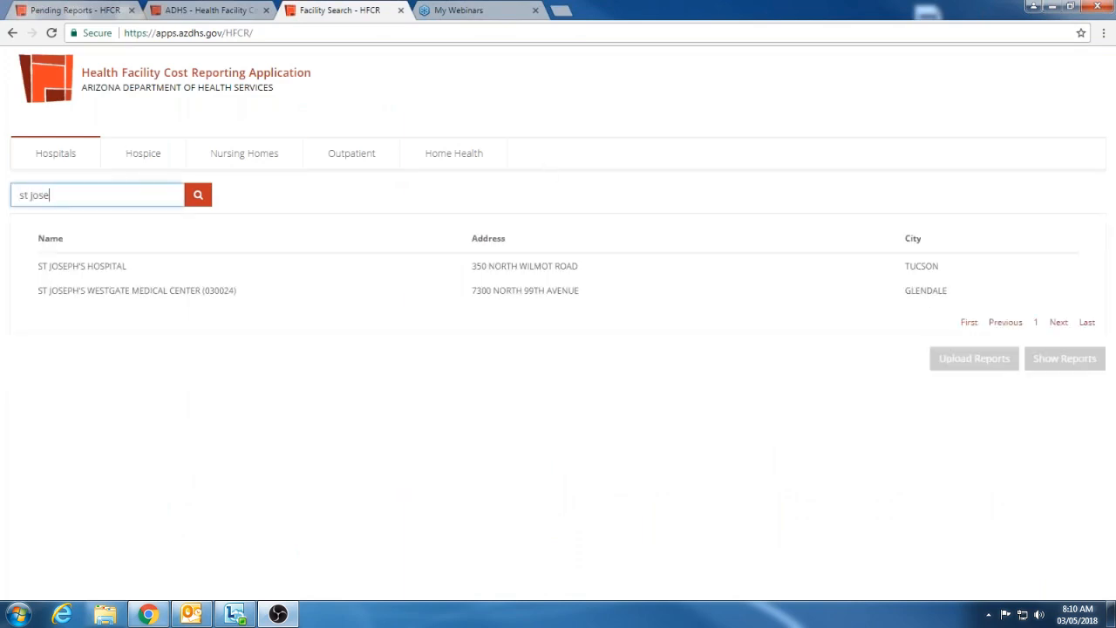
pyautogui.click(169, 290)
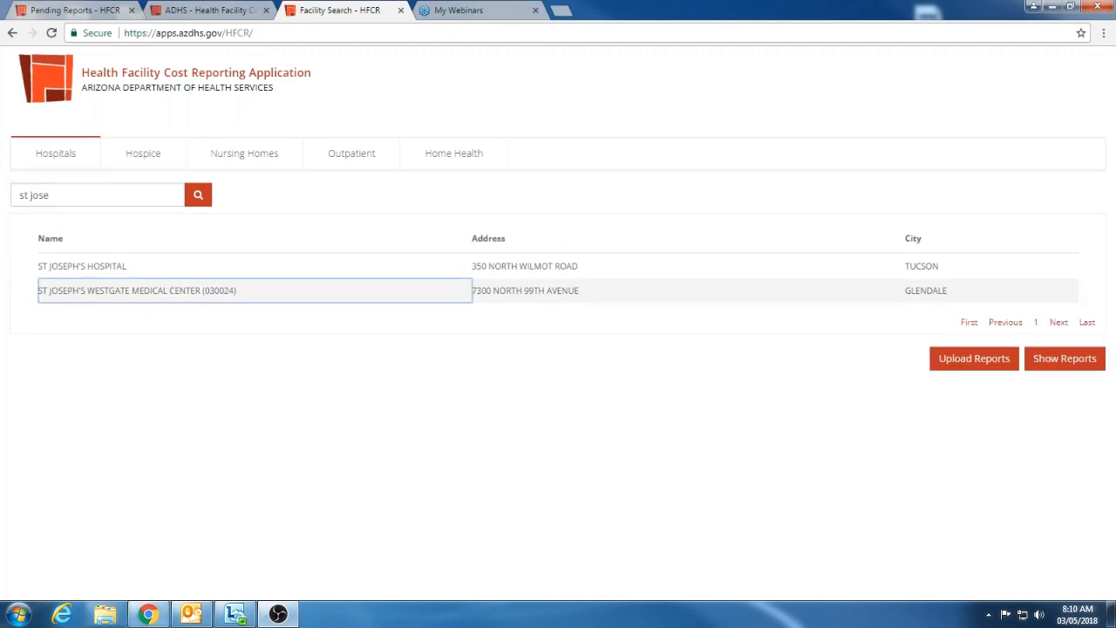
# Open report uploading for St Joseph's Westgate Medical Center, confirm the facility, and add the seven MED-5520 report files to the uploader
pyautogui.click(975, 364)
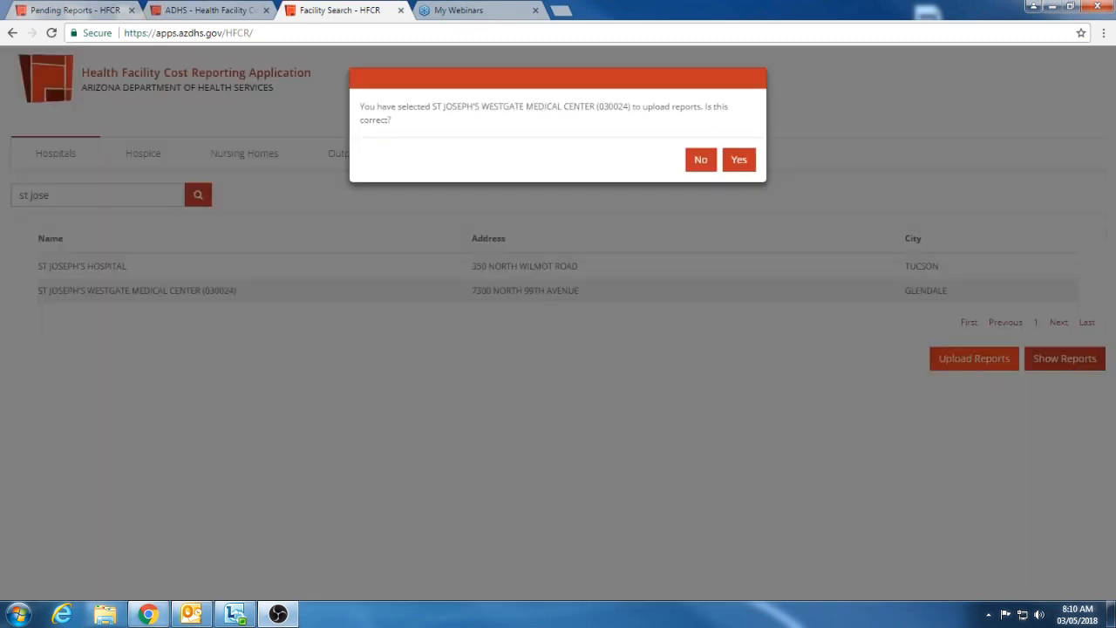
pyautogui.click(738, 162)
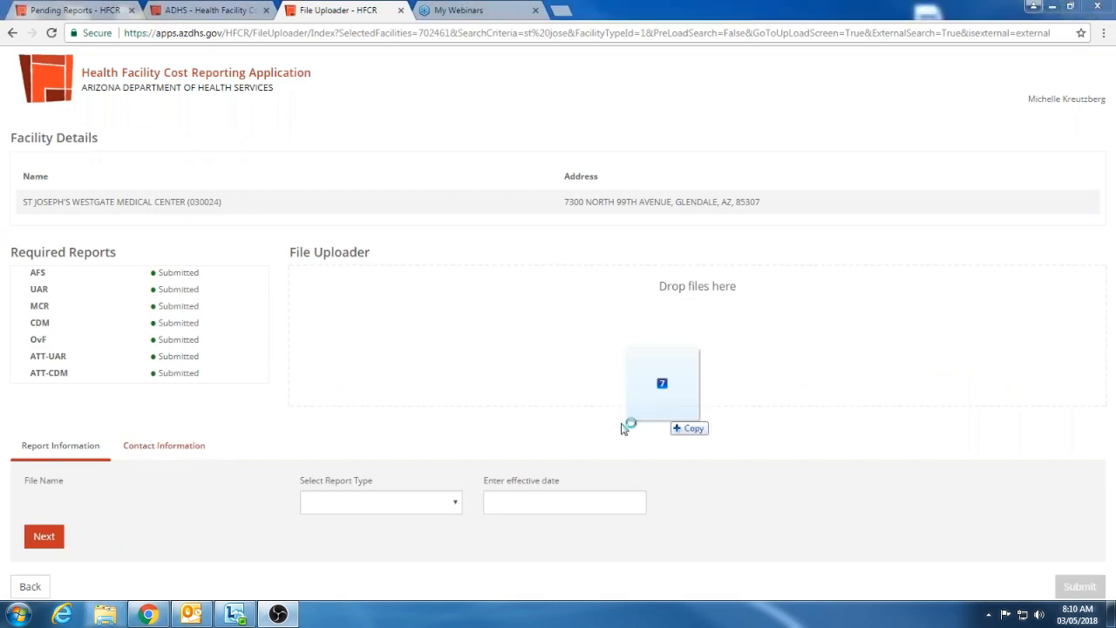
pyautogui.moveTo(631, 424); pyautogui.dragTo(640, 366)
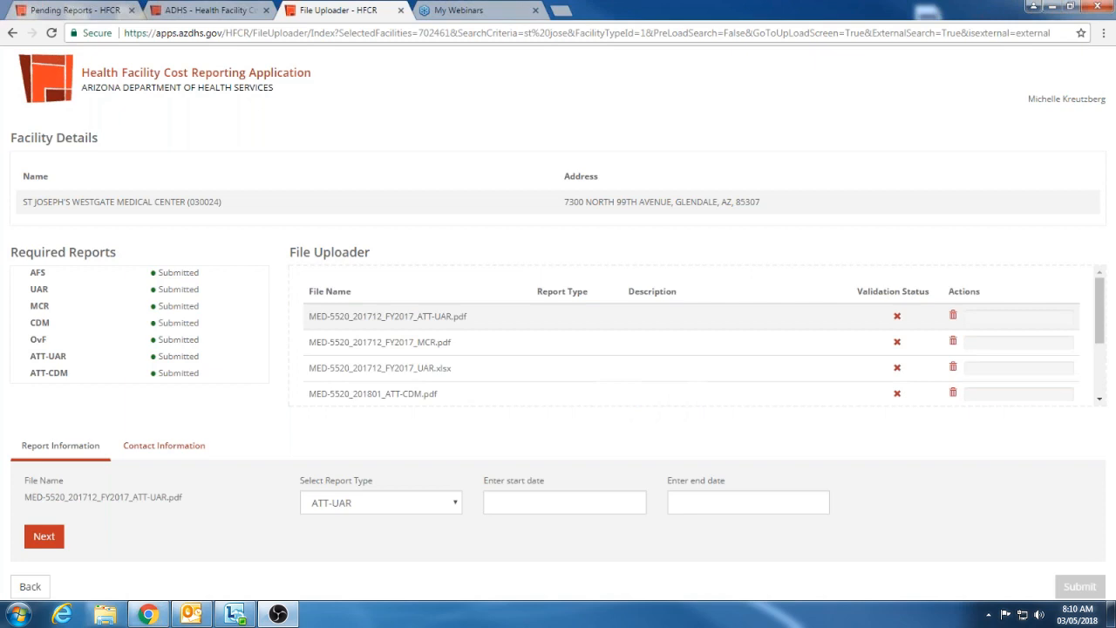
# Set the start date of the ATT-UAR report MED-5520_201712_FY2017_ATT-UAR.pdf to 07/01/2016
pyautogui.click(553, 501)
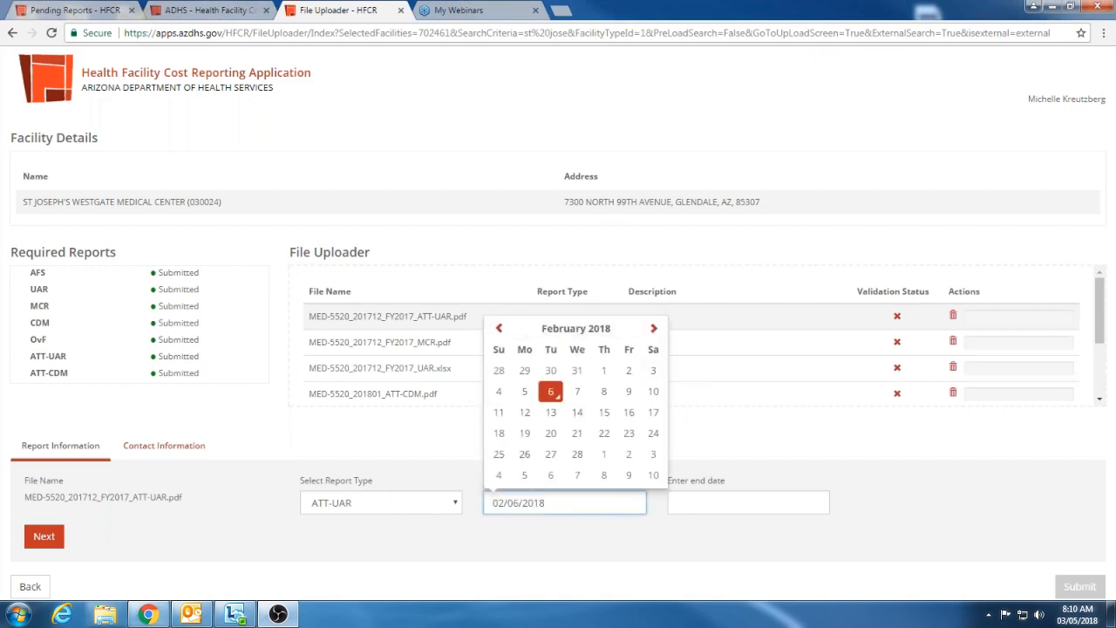
pyautogui.click(501, 328)
pyautogui.click(549, 329)
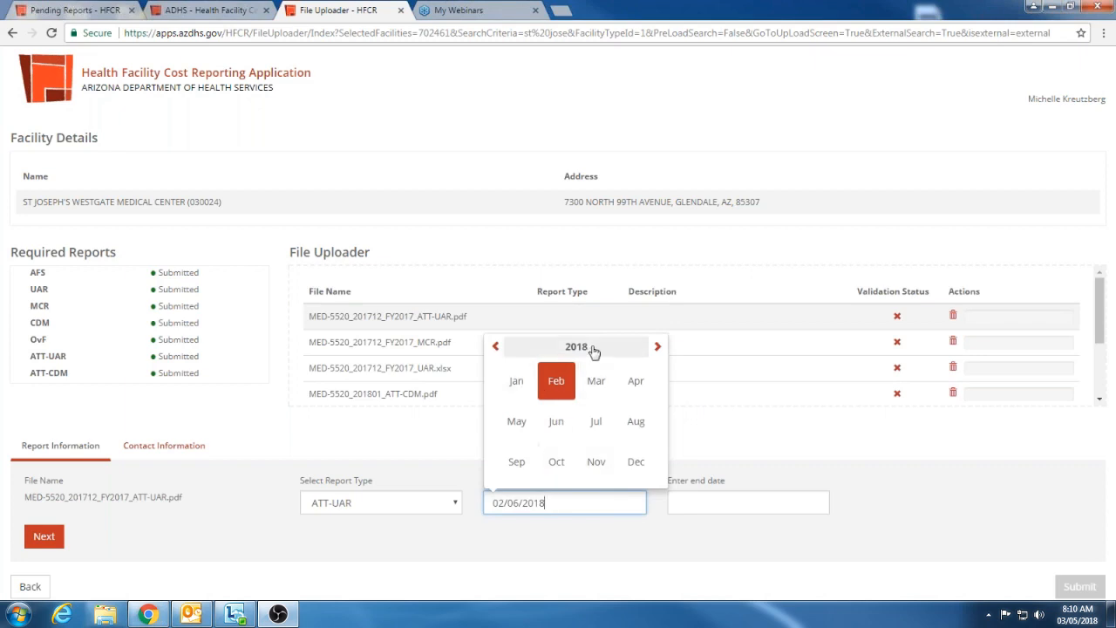
pyautogui.click(576, 347)
pyautogui.click(639, 380)
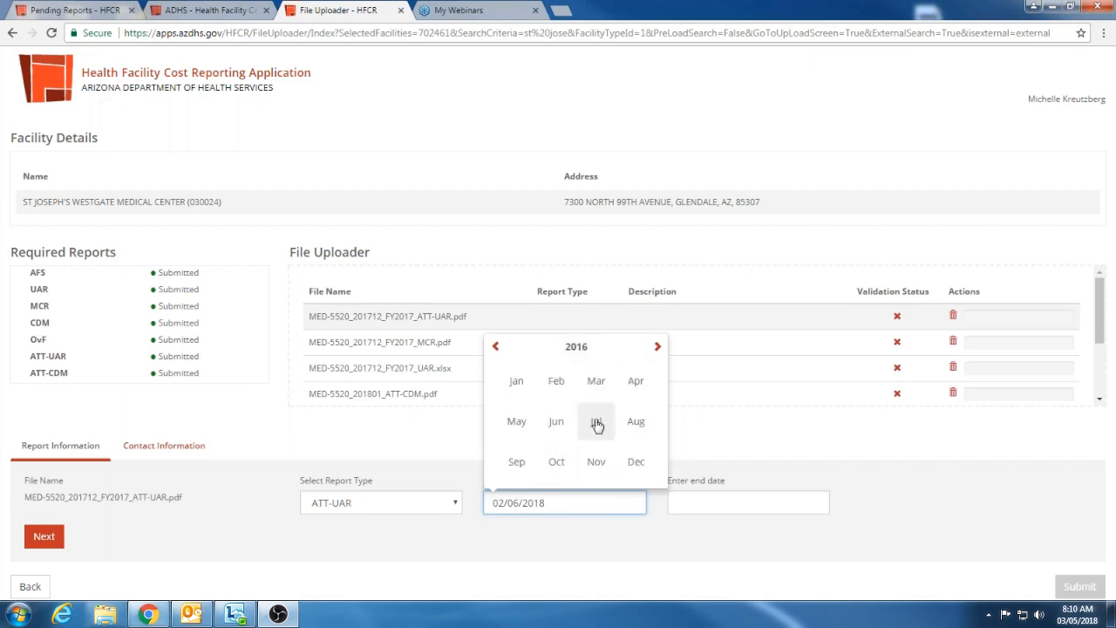
pyautogui.click(596, 423)
pyautogui.click(628, 371)
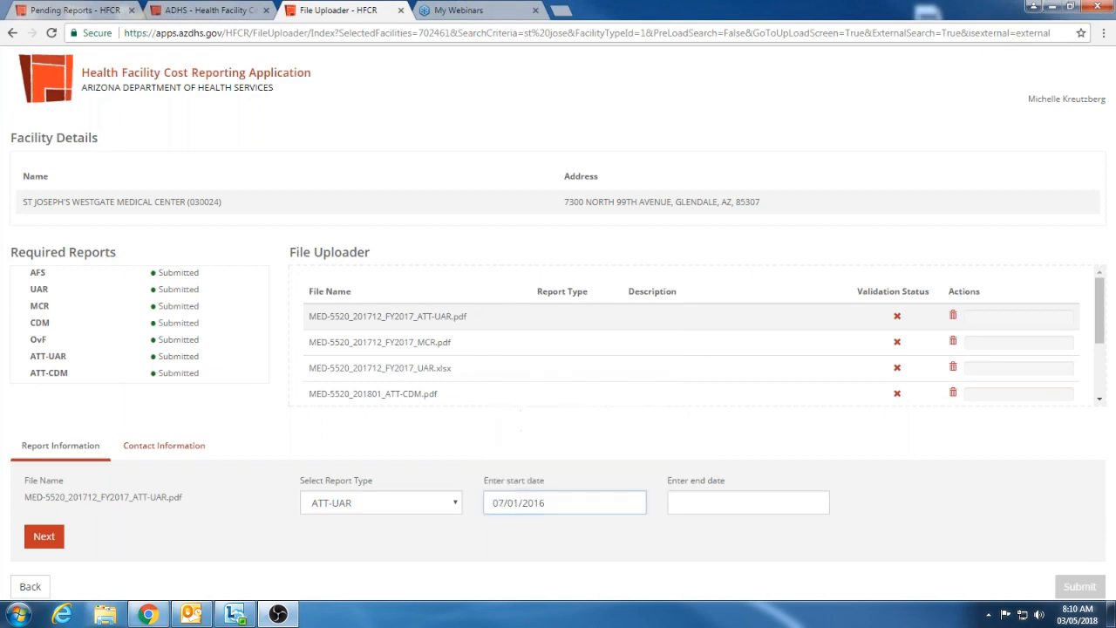
# Set the ATT-UAR report's end date to 06/30/2017 and advance to the MCR report
pyautogui.click(678, 506)
pyautogui.click(759, 330)
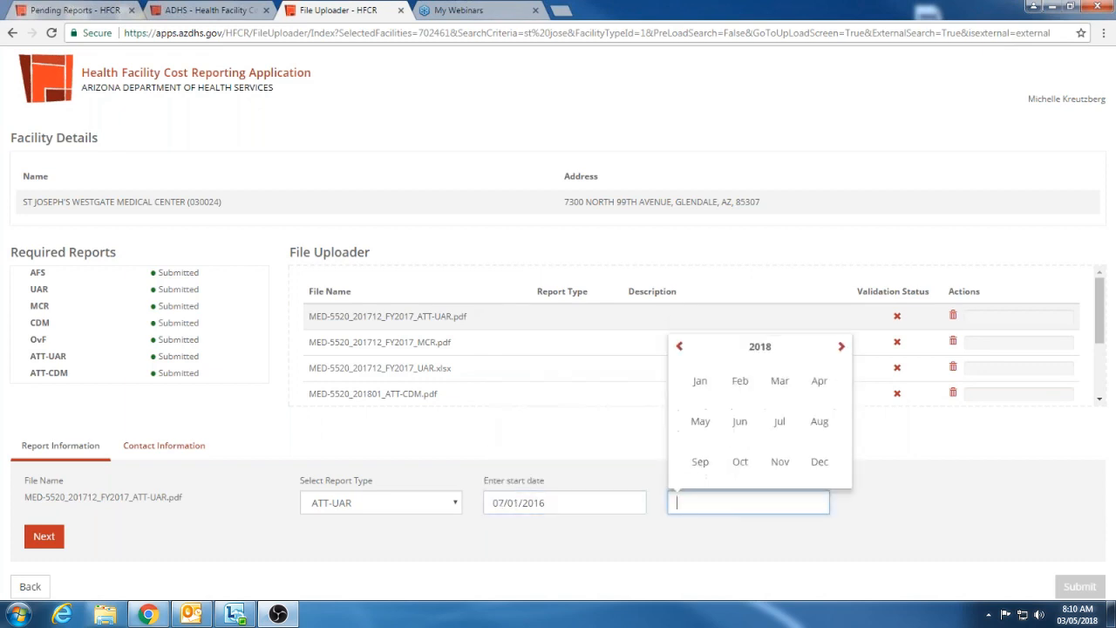
pyautogui.click(739, 427)
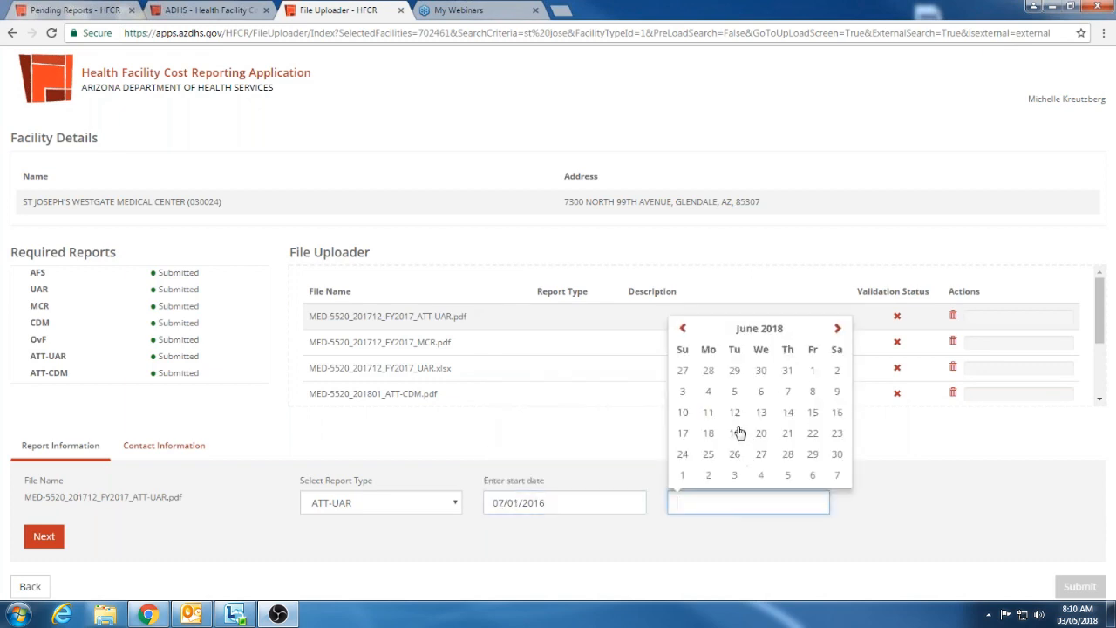
pyautogui.click(759, 327)
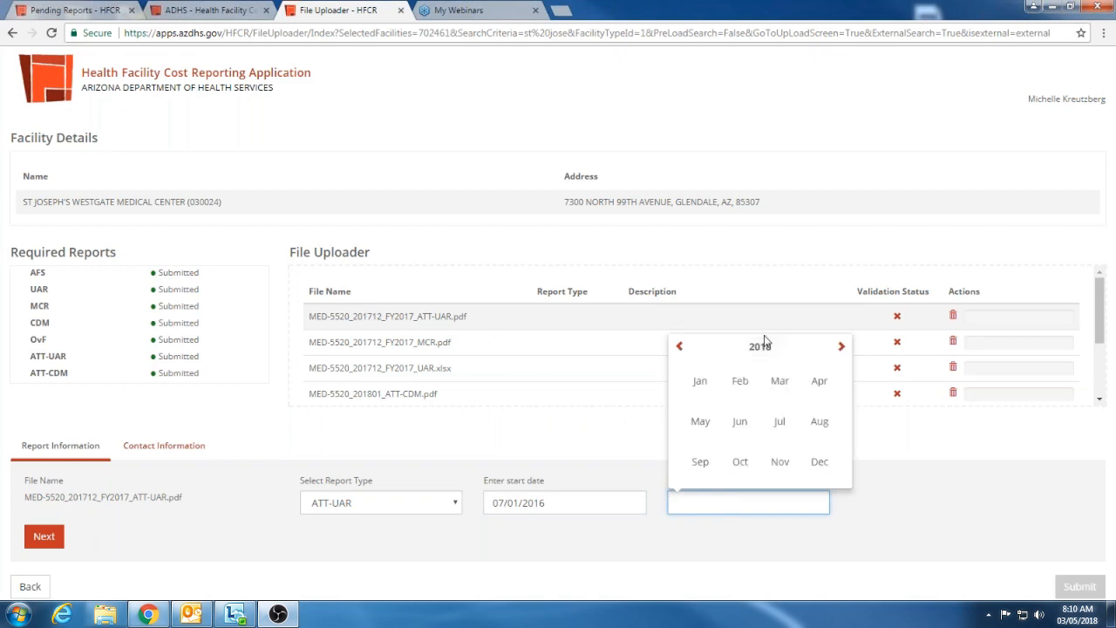
pyautogui.click(759, 346)
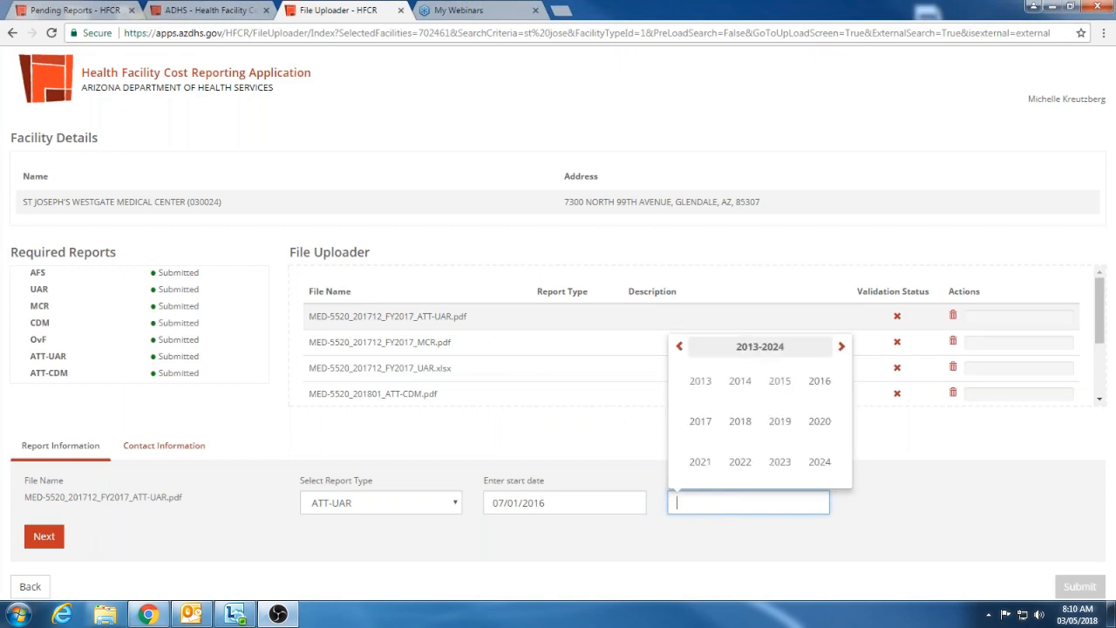
pyautogui.click(702, 421)
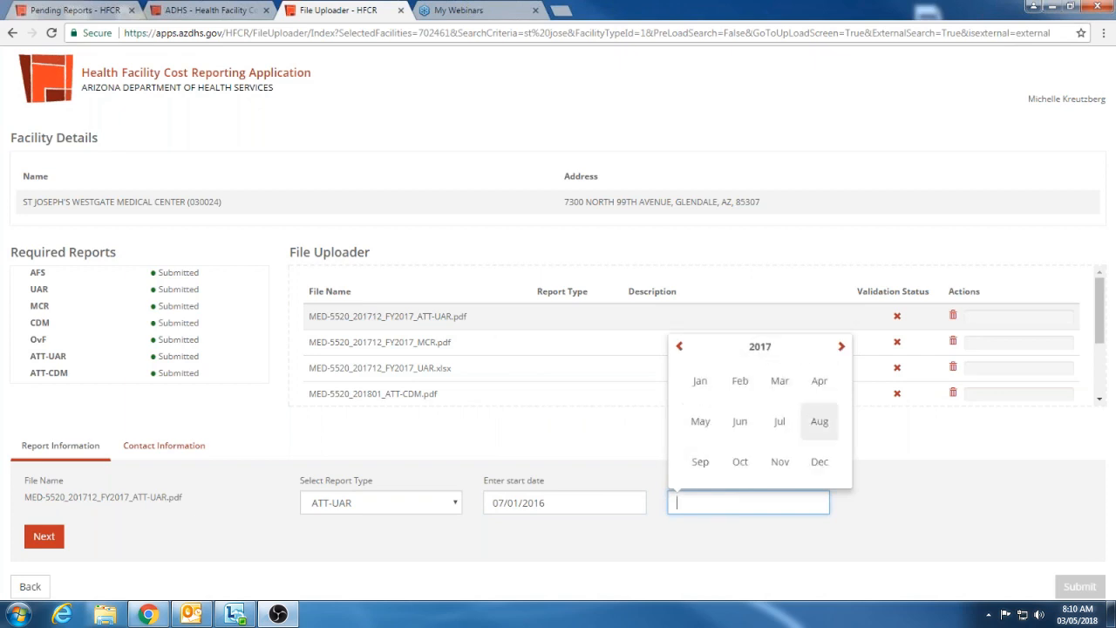
pyautogui.click(743, 422)
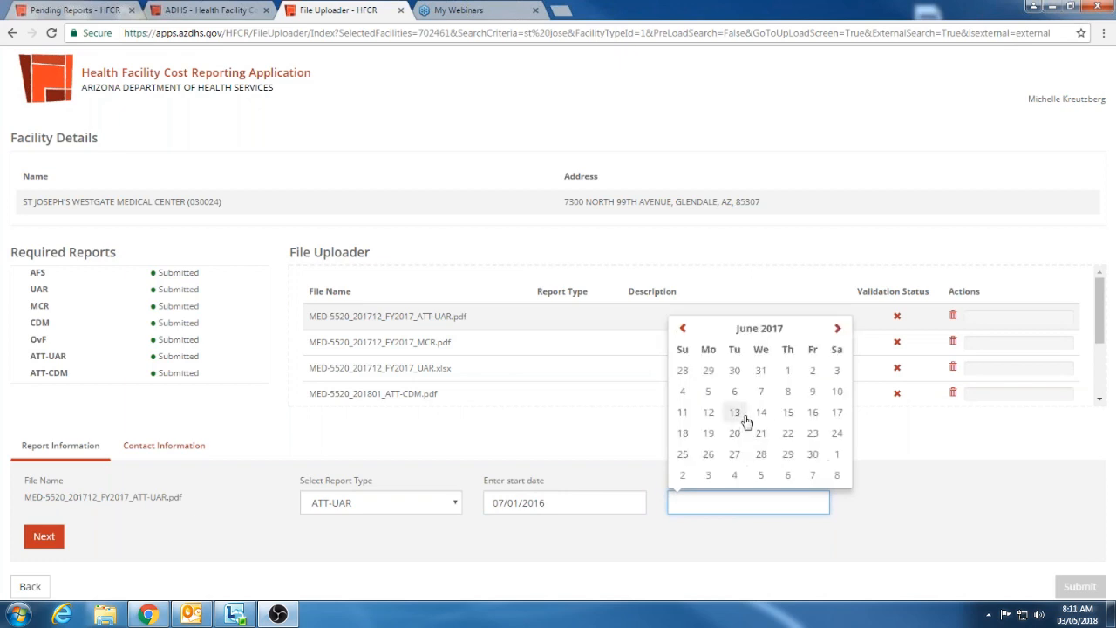
pyautogui.click(810, 455)
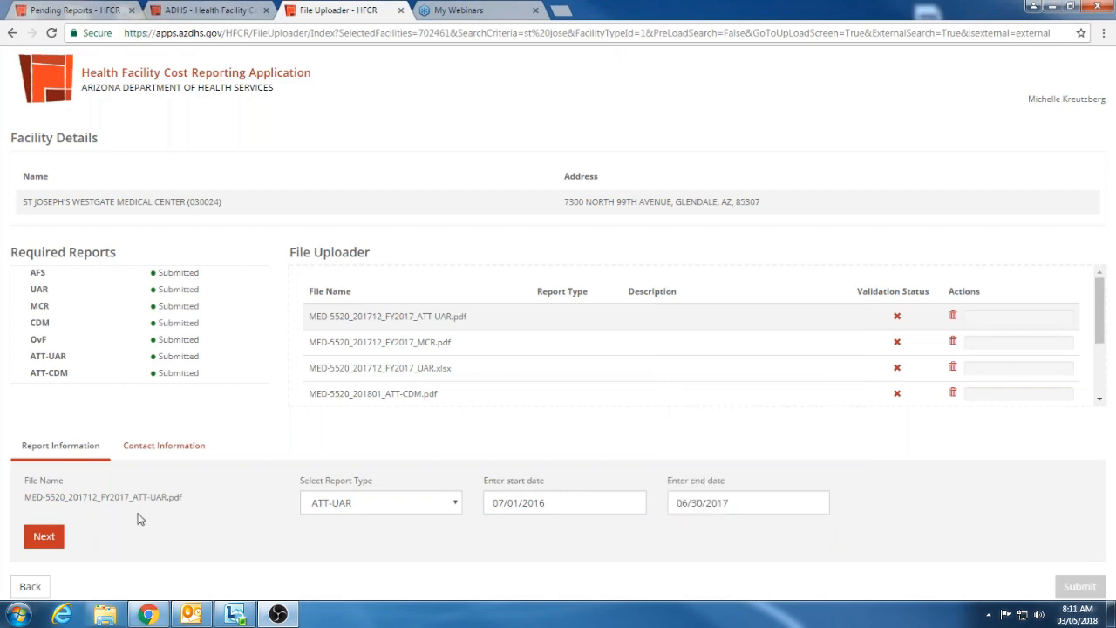
pyautogui.click(50, 536)
# Set the MCR report's effective date to 06/30/2016 and advance to the UAR report
pyautogui.click(524, 499)
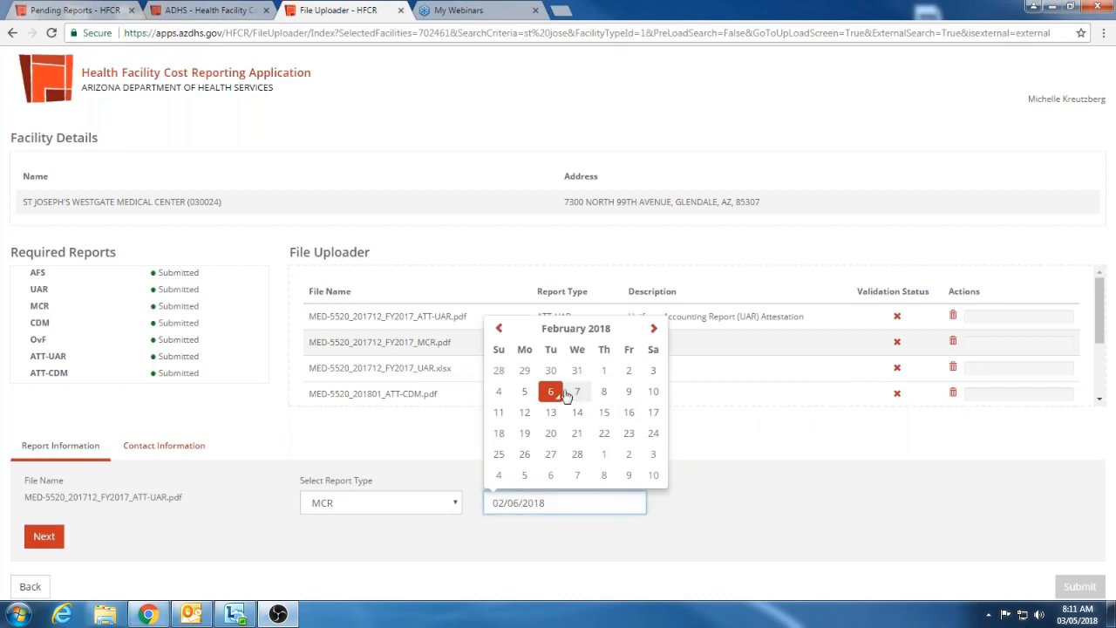
pyautogui.click(532, 261)
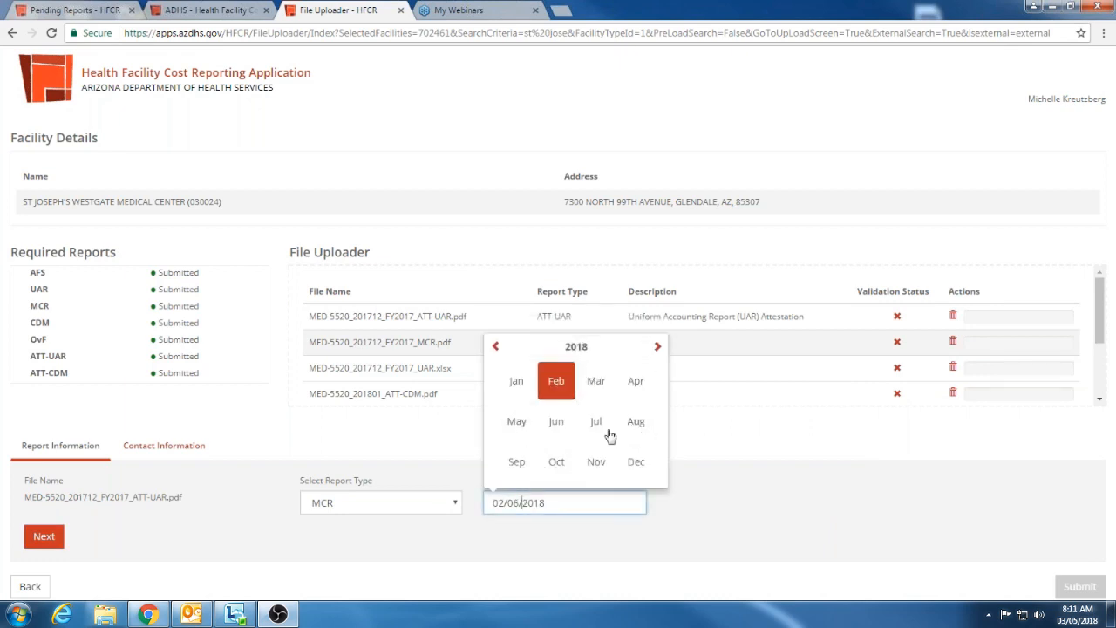
pyautogui.click(562, 430)
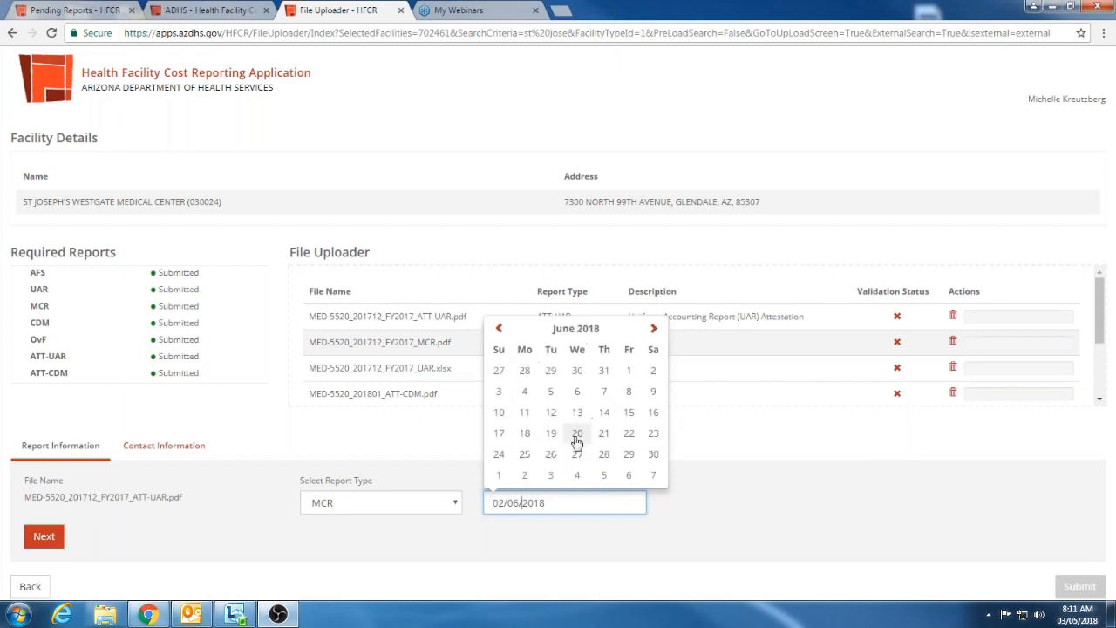
pyautogui.click(596, 327)
pyautogui.click(597, 344)
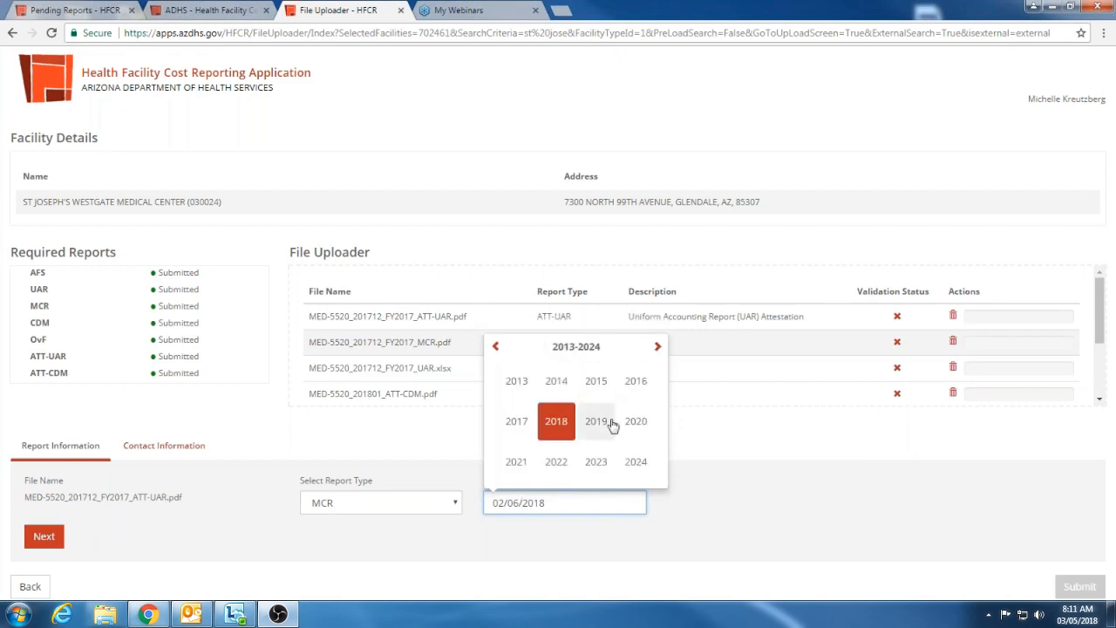
pyautogui.click(636, 381)
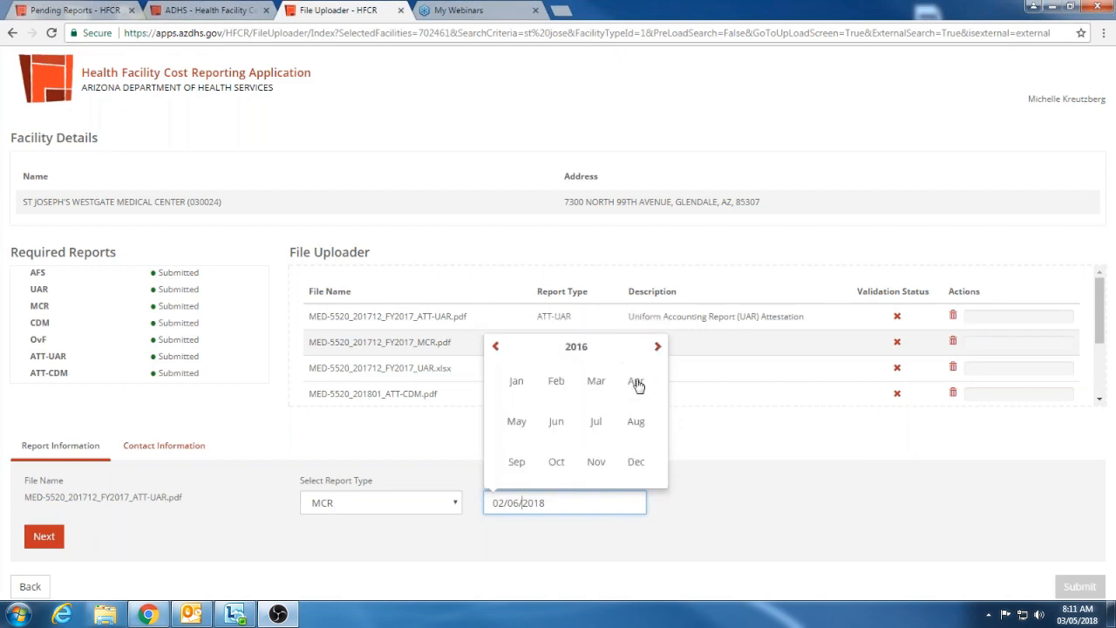
pyautogui.click(563, 425)
pyautogui.click(604, 454)
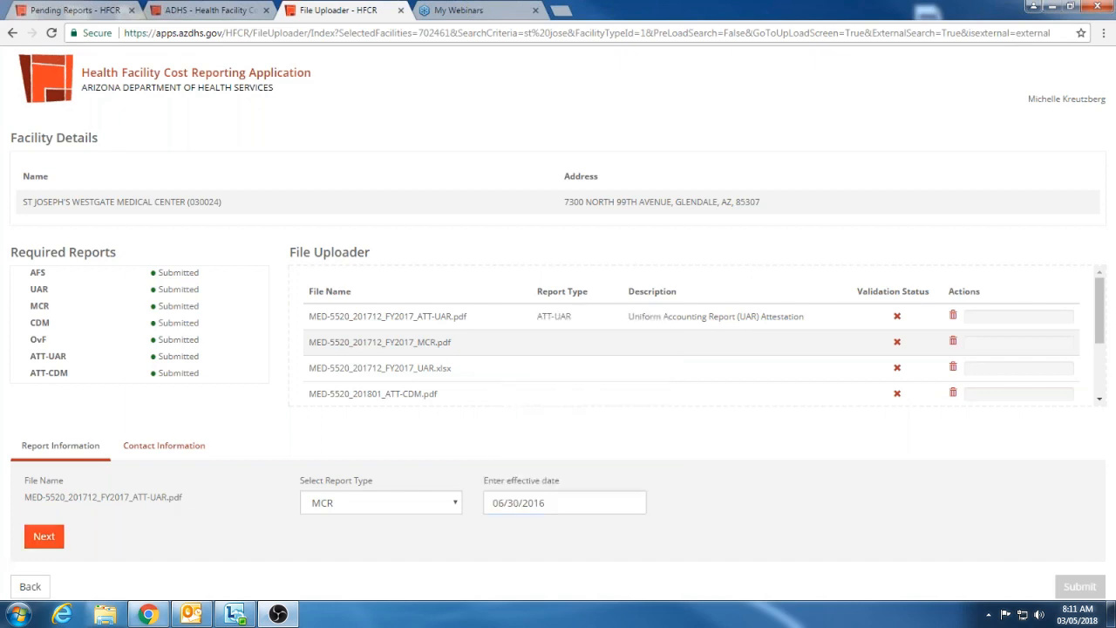
pyautogui.click(52, 538)
# Set the UAR report's period from 07/01/2016 to 06/30/2017 and advance to the ATT-CDM report
pyautogui.click(537, 501)
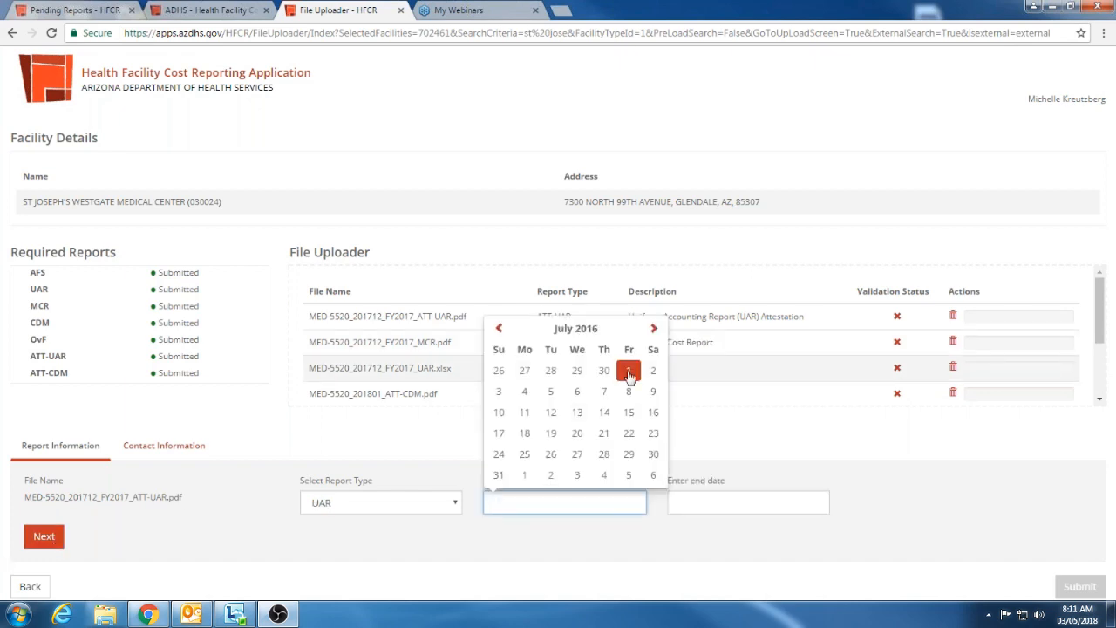
pyautogui.click(629, 370)
pyautogui.click(700, 500)
pyautogui.click(812, 455)
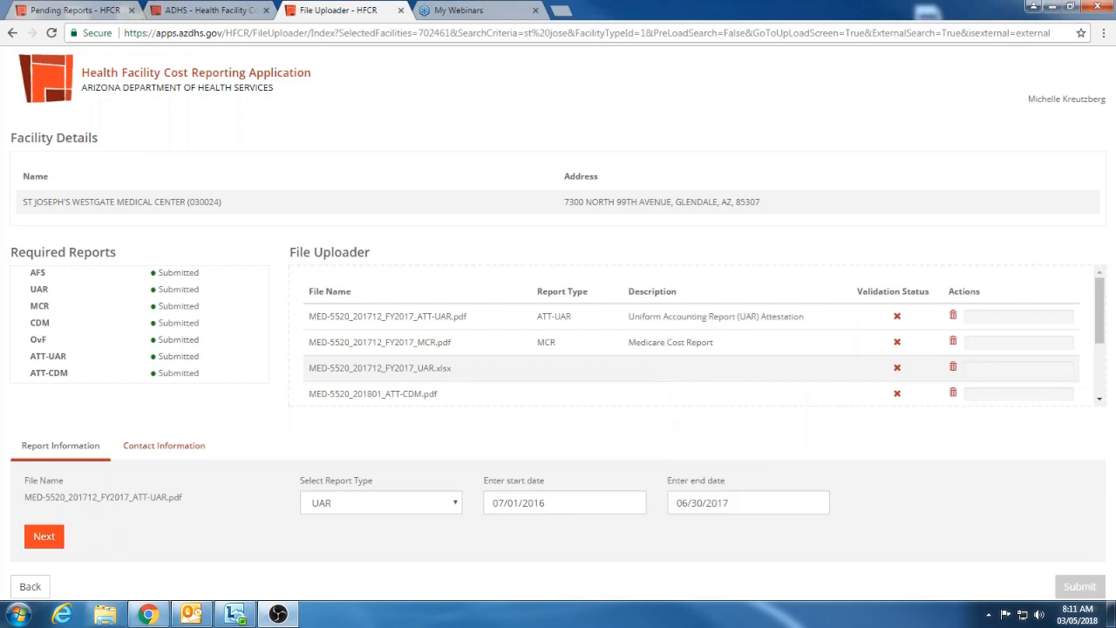
pyautogui.click(45, 537)
# Set the effective dates of the ATT-CDM and CDM reports to 06/30/2016 and advance to the OvF report
pyautogui.click(499, 501)
pyautogui.click(604, 454)
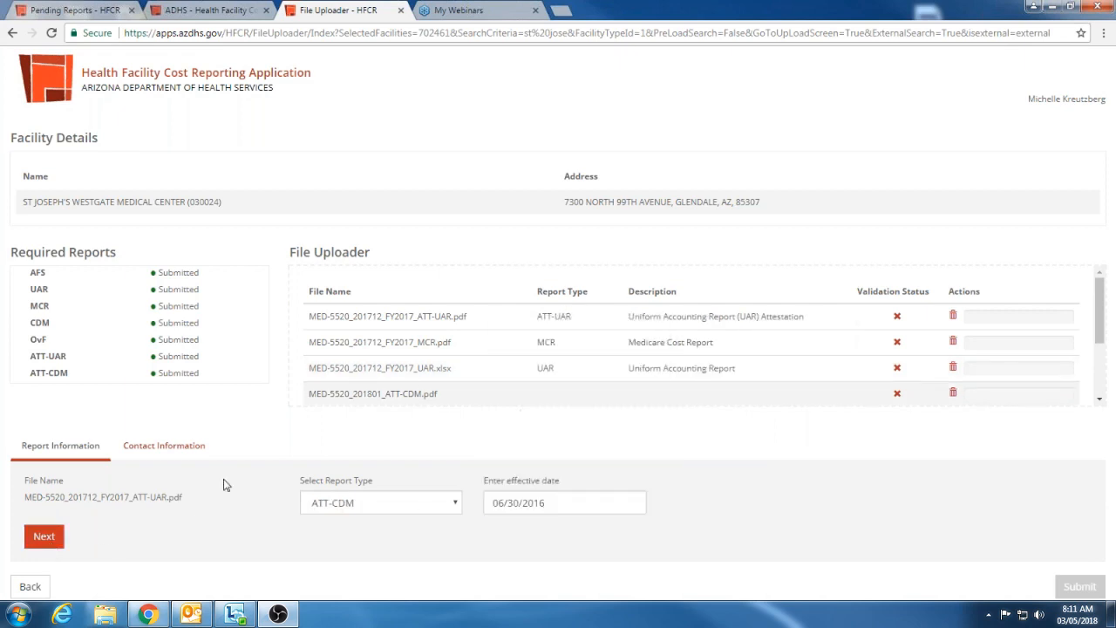
pyautogui.click(44, 536)
pyautogui.click(615, 504)
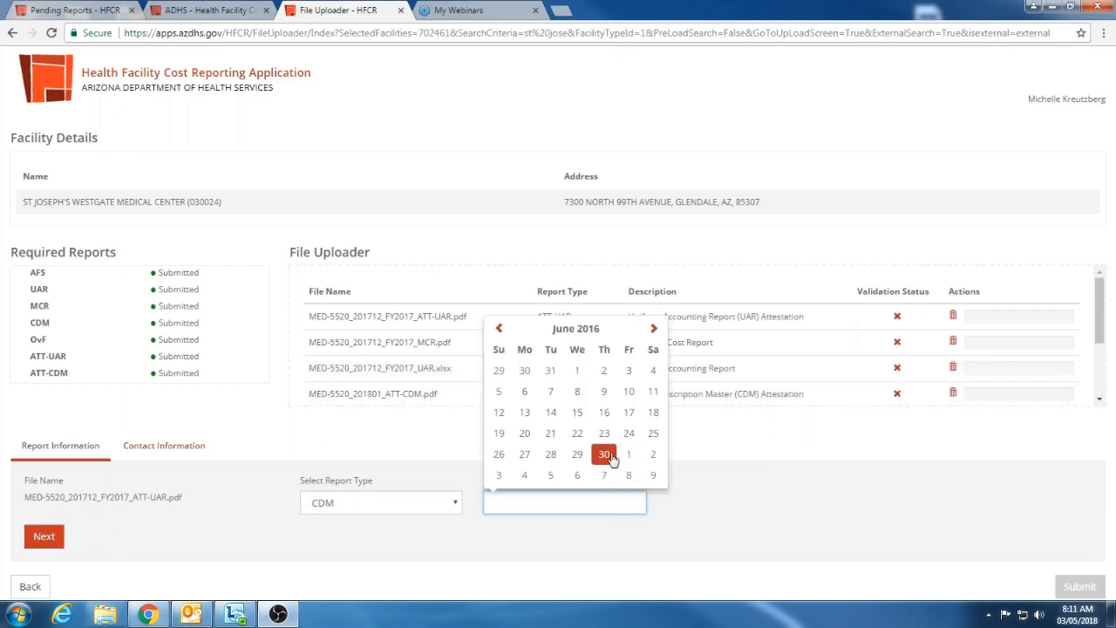
pyautogui.click(604, 454)
pyautogui.click(45, 536)
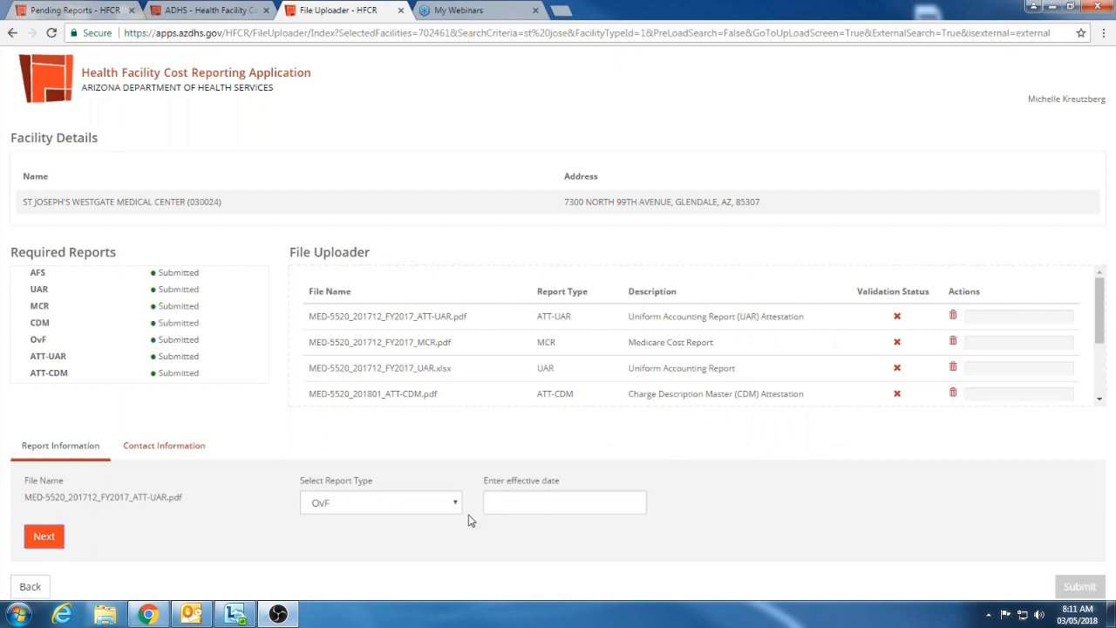
# Set the OvF report's effective date to 06/30/2016 and advance to the AFS report
pyautogui.click(513, 503)
pyautogui.click(604, 455)
pyautogui.click(45, 537)
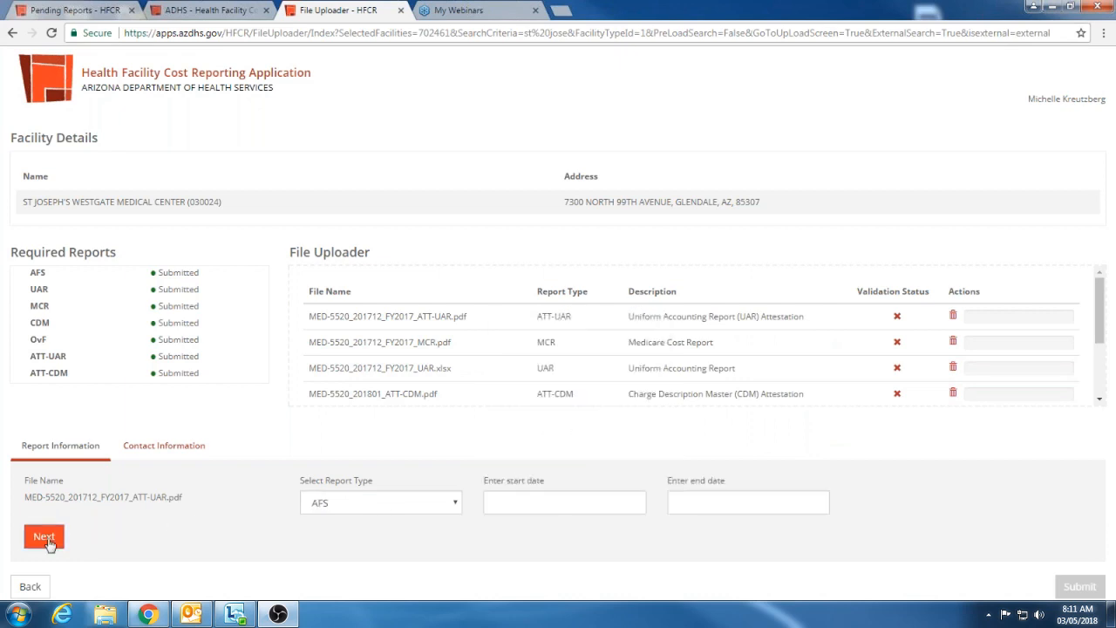
# Set the AFS report's period from 07/01/2016 to 06/30/2017 and proceed to the contact information
pyautogui.click(565, 503)
pyautogui.click(628, 370)
pyautogui.click(711, 502)
pyautogui.click(808, 454)
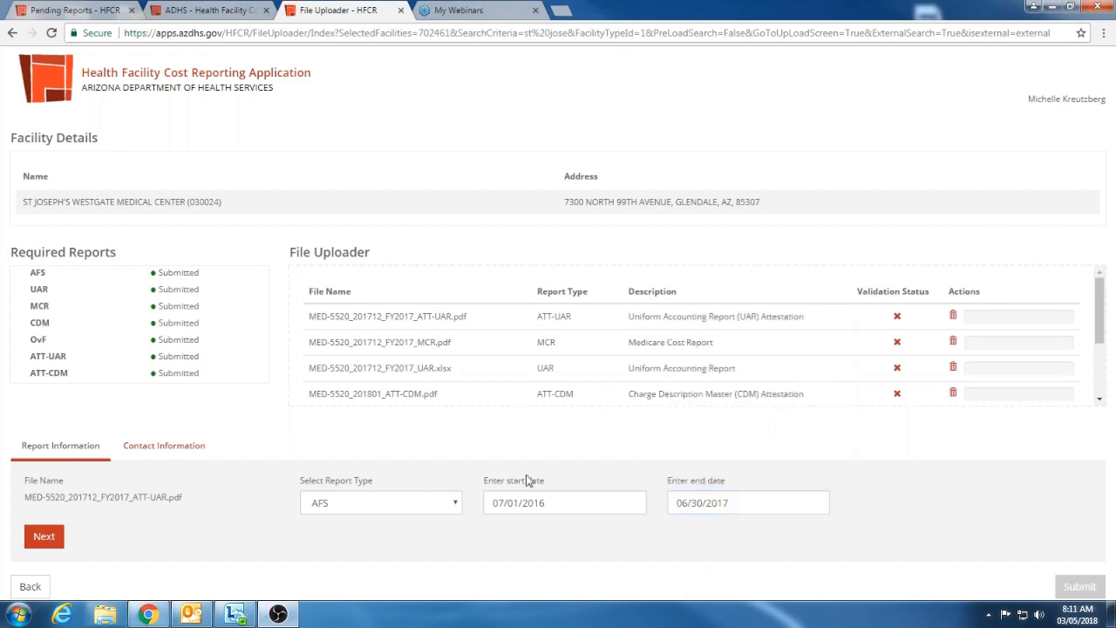
pyautogui.click(49, 540)
# Enter the contact's first and last name in the contact information
pyautogui.click(122, 498)
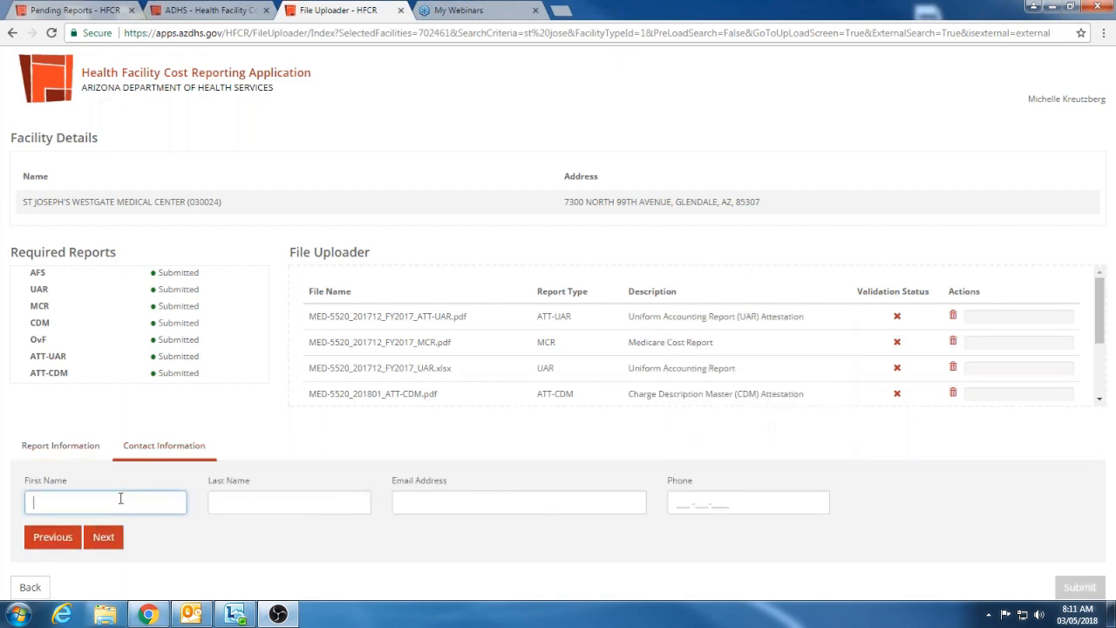
pyautogui.press('Tab')
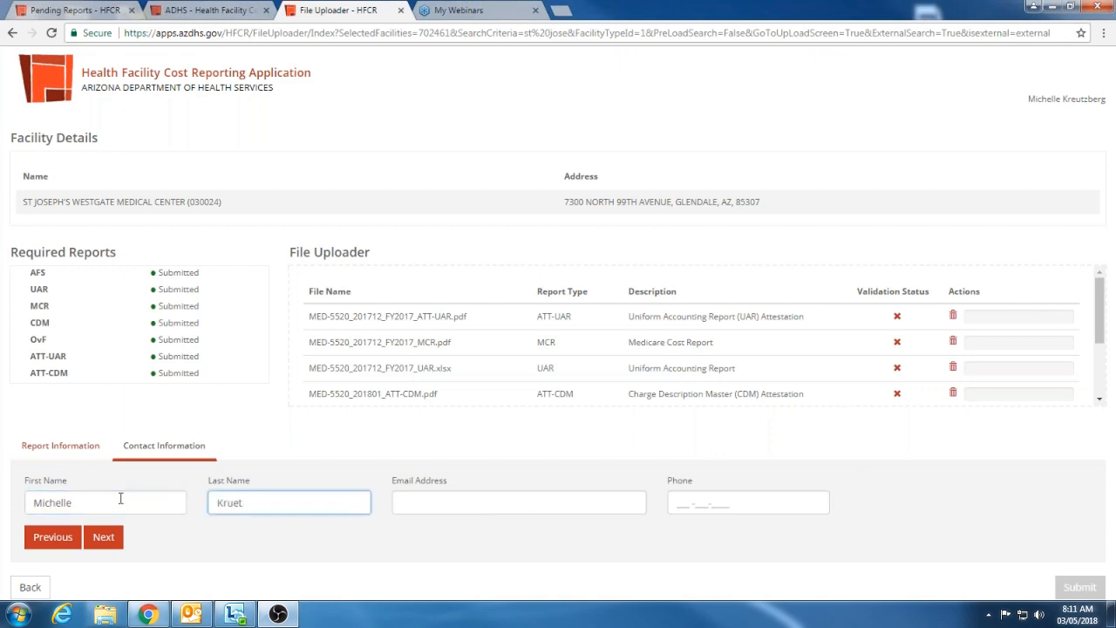
pyautogui.press('Tab')
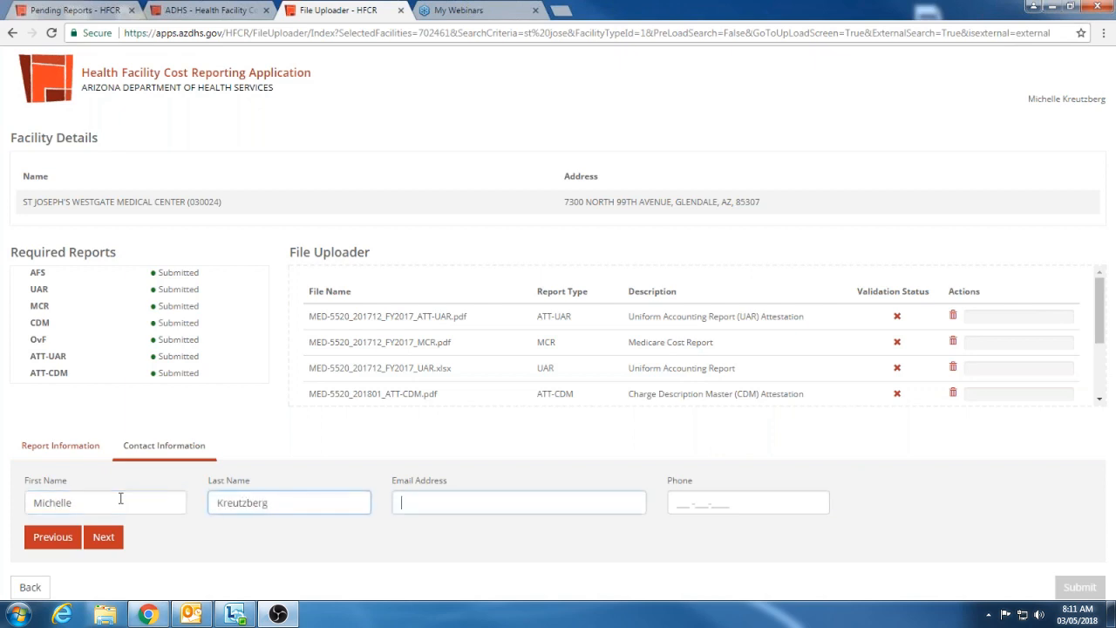
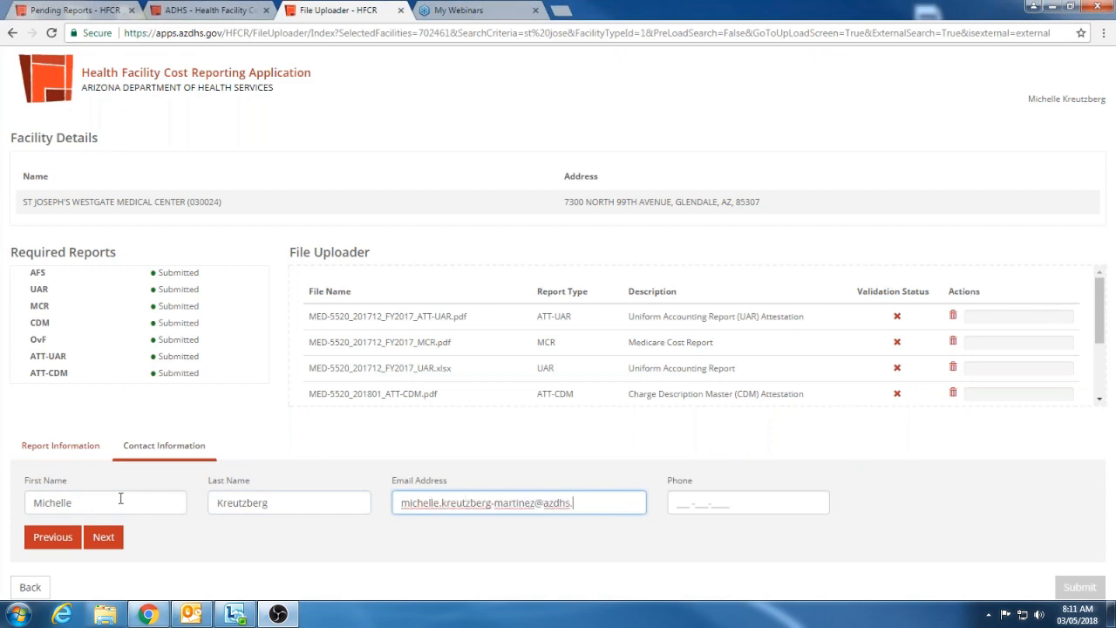
# Fill in the contact's e-mail address
pyautogui.press('Tab')
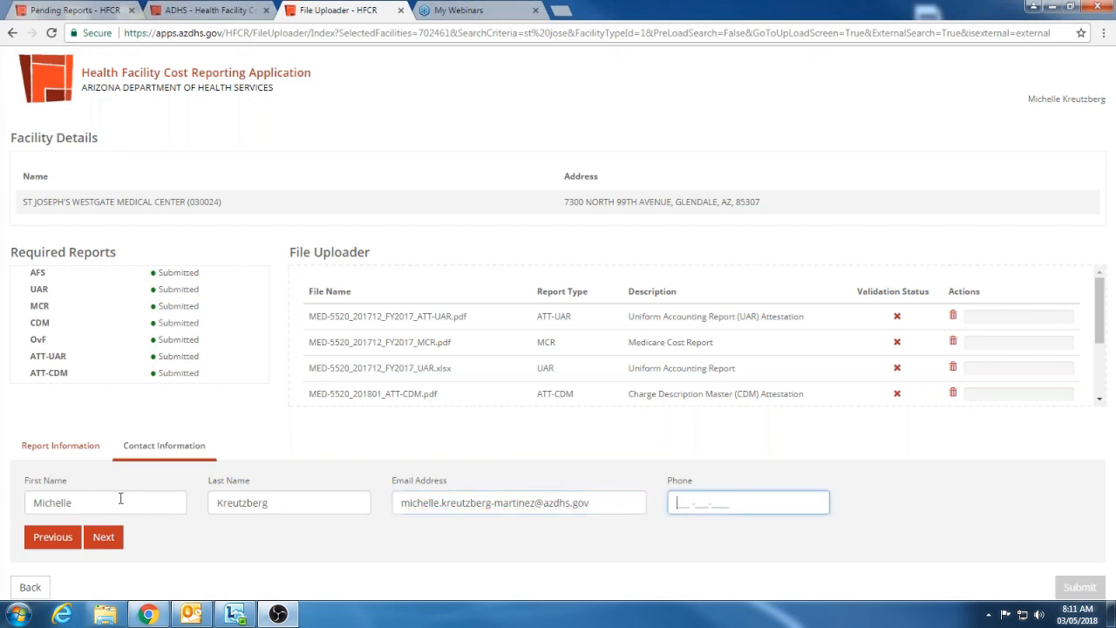
# Fill in the contact's phone number using the autofill suggestion
pyautogui.write('480')
pyautogui.press('BackSpace')
pyautogui.press('BackSpace')
pyautogui.press('BackSpace')
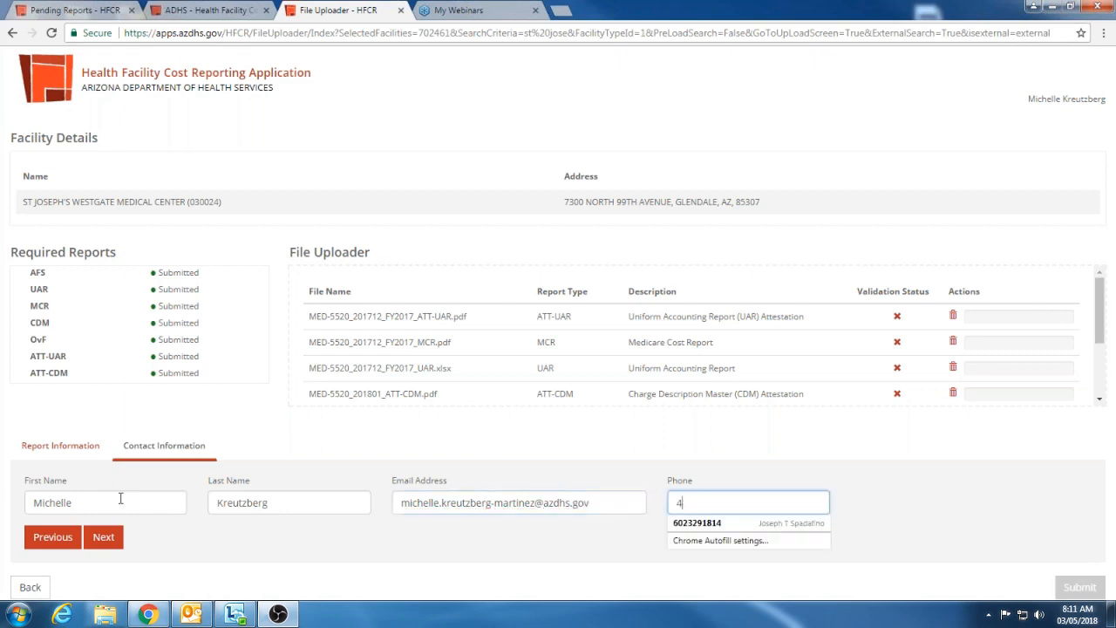
pyautogui.write('602')
pyautogui.press('Down')
pyautogui.press('Return')
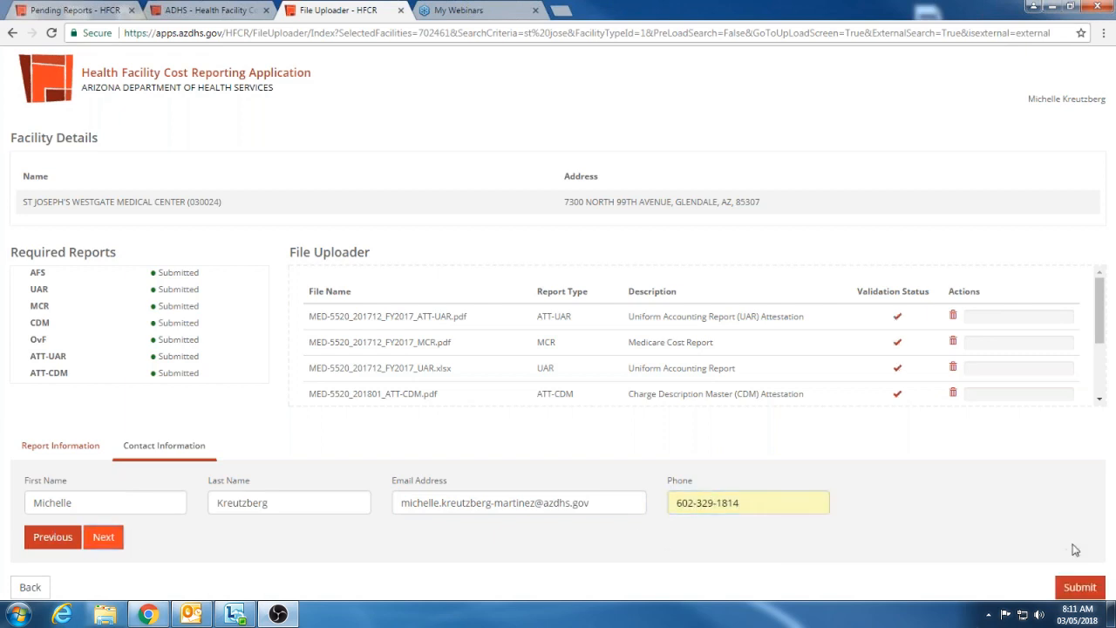
# Submit the report files uploaded for St Joseph's Westgate Medical Center
pyautogui.click(1086, 592)
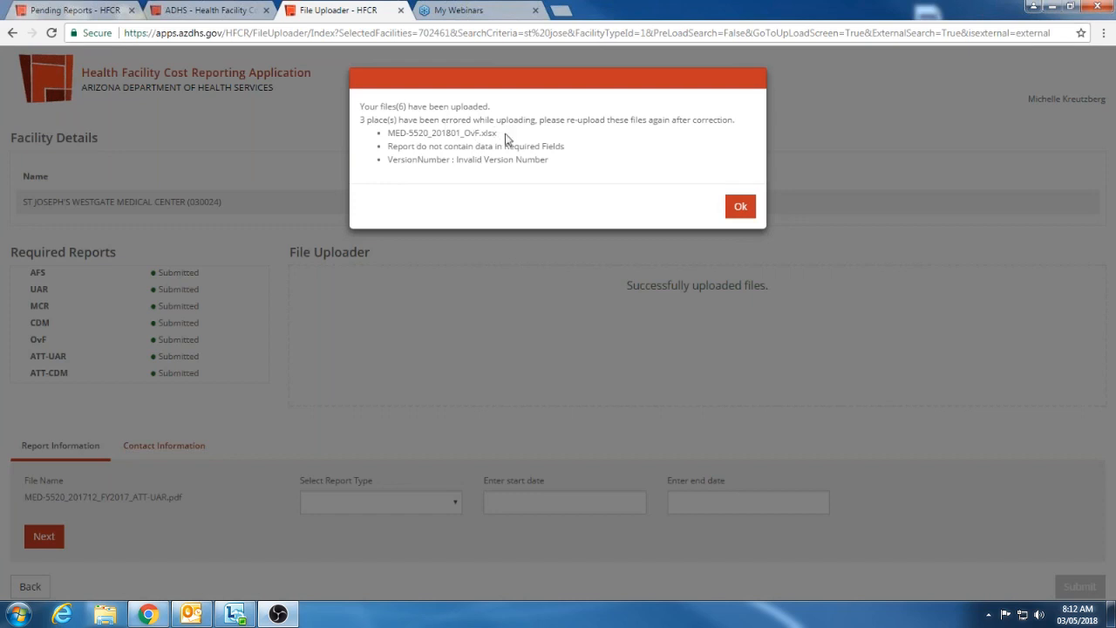
# Review the upload result message for the file with errors and the reasons listed, and dismiss the message
pyautogui.moveTo(503, 134); pyautogui.dragTo(455, 132)
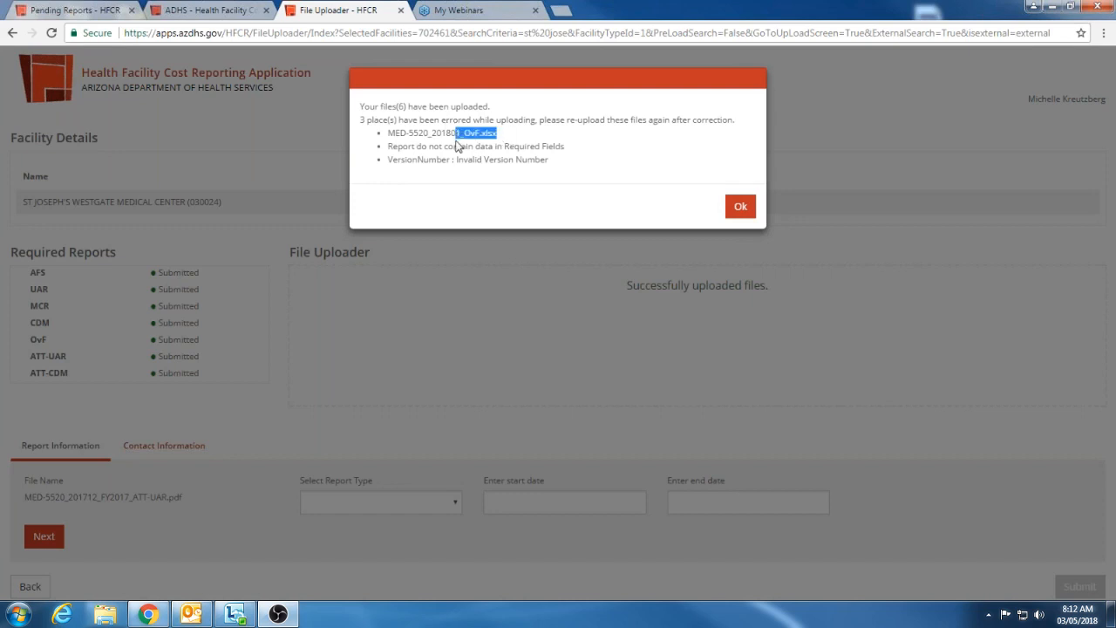
pyautogui.click(513, 136)
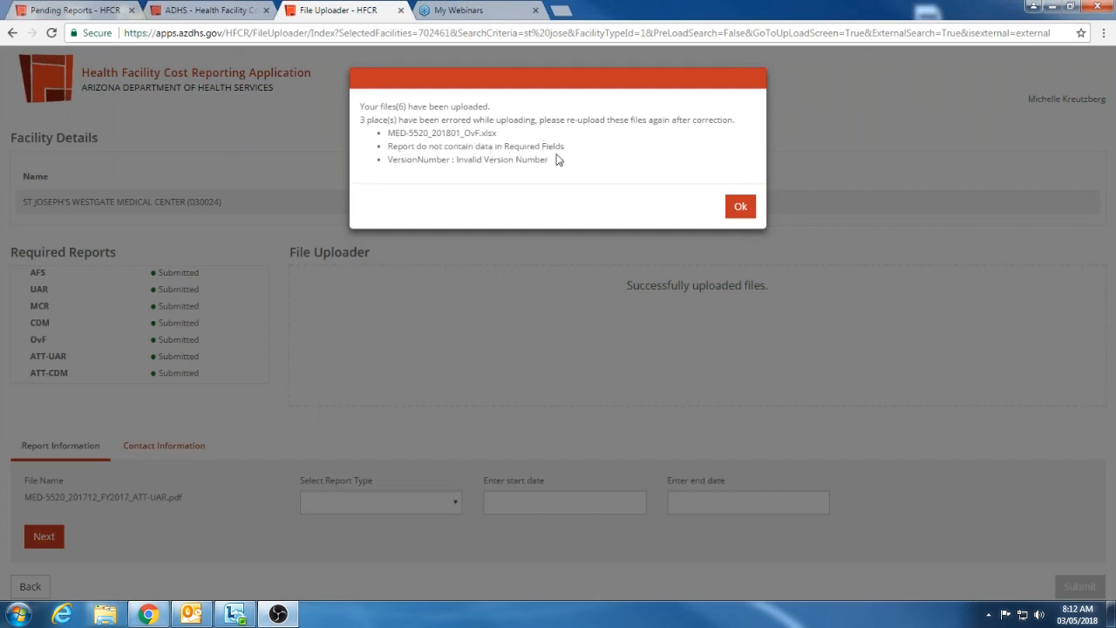
pyautogui.moveTo(548, 161); pyautogui.dragTo(475, 166)
pyautogui.click(469, 169)
pyautogui.moveTo(566, 79); pyautogui.dragTo(567, 122)
pyautogui.click(568, 181)
pyautogui.moveTo(611, 93); pyautogui.dragTo(593, 169)
pyautogui.click(589, 179)
pyautogui.tripleClick(624, 147)
pyautogui.click(579, 212)
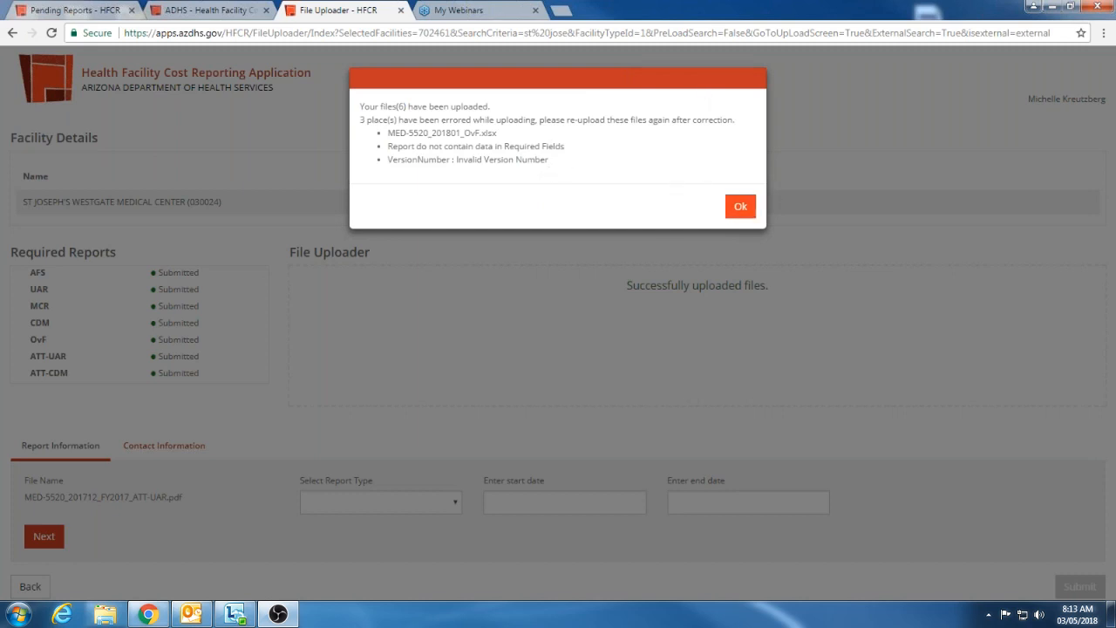
pyautogui.click(741, 208)
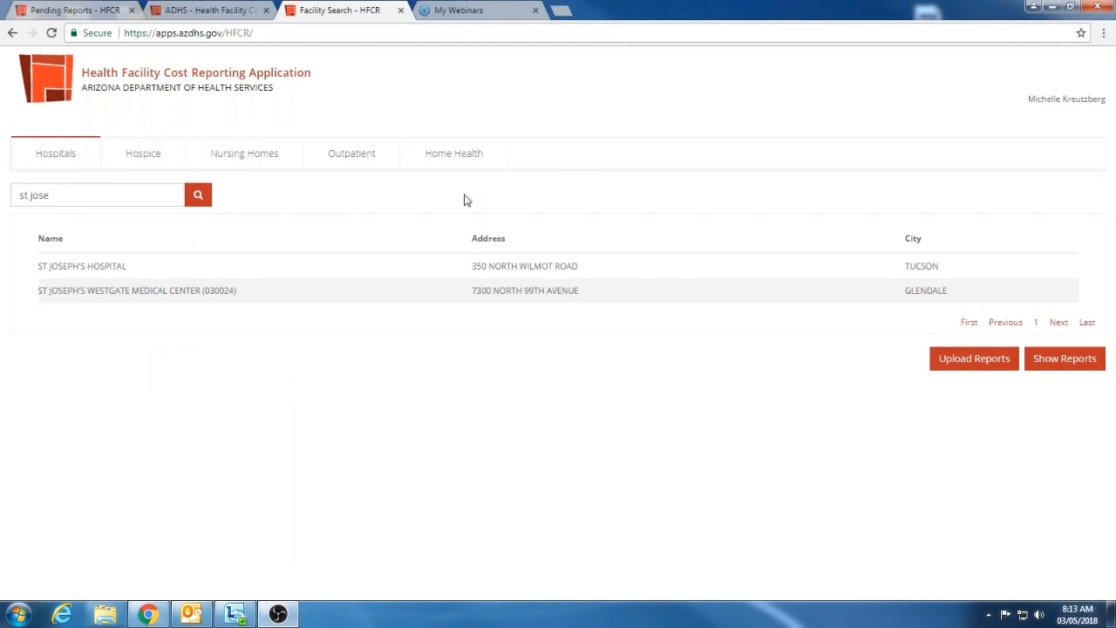
# Search the hospitals for "windhaven" and show the reports of Windhaven Psychiatric Hospital
pyautogui.click(203, 290)
pyautogui.moveTo(139, 197); pyautogui.dragTo(29, 196)
pyautogui.hotkey('ctrl', 'a')
pyautogui.press('BackSpace')
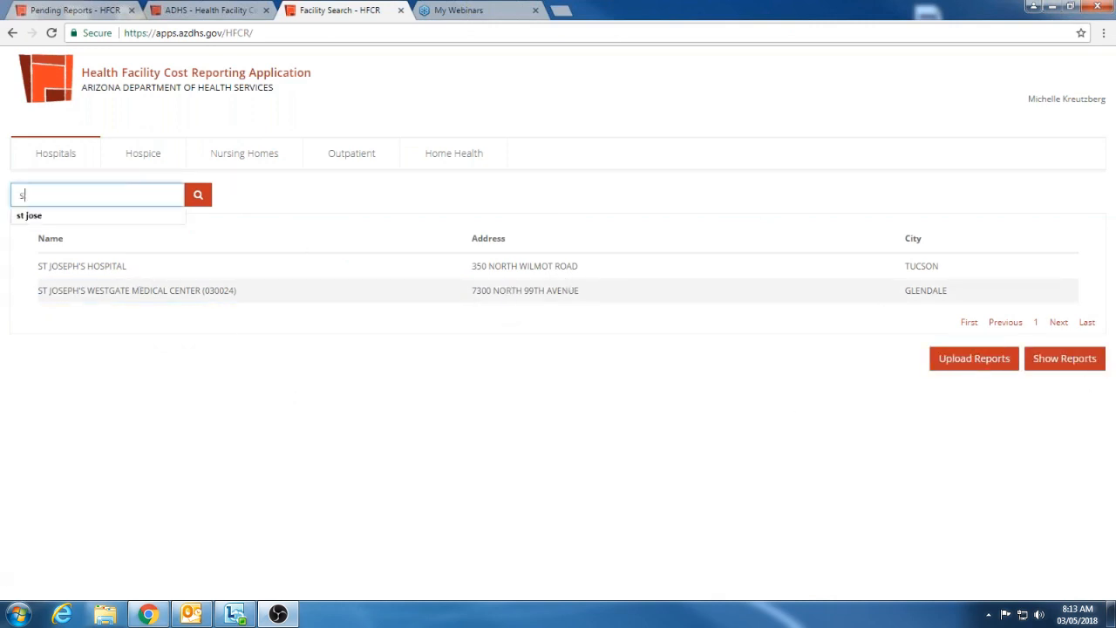
pyautogui.write('windhaven')
pyautogui.press('Return')
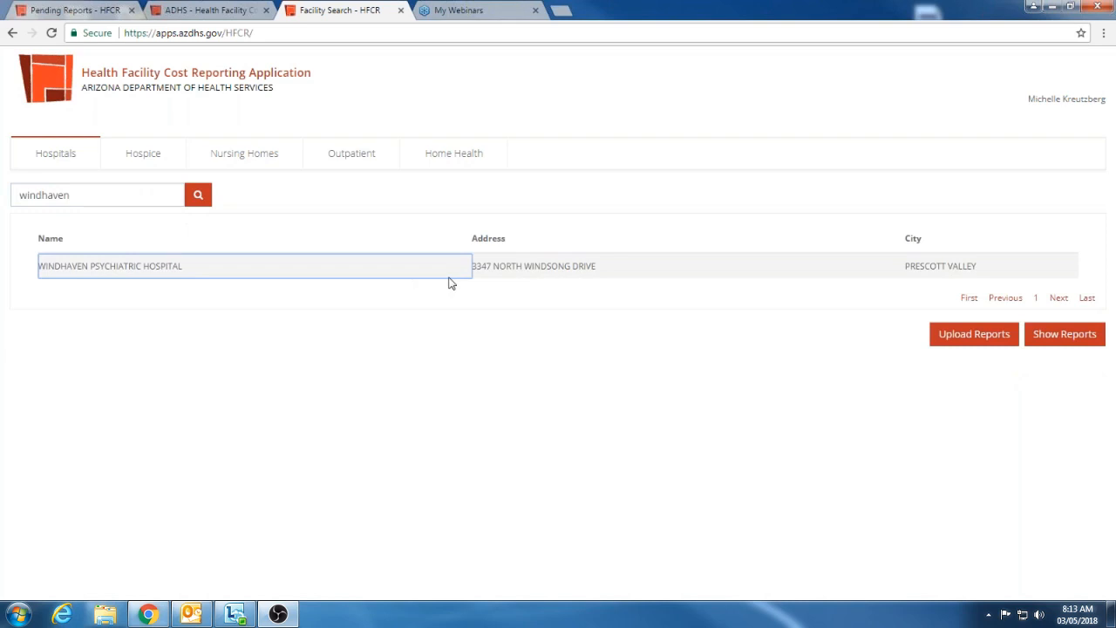
pyautogui.click(1074, 340)
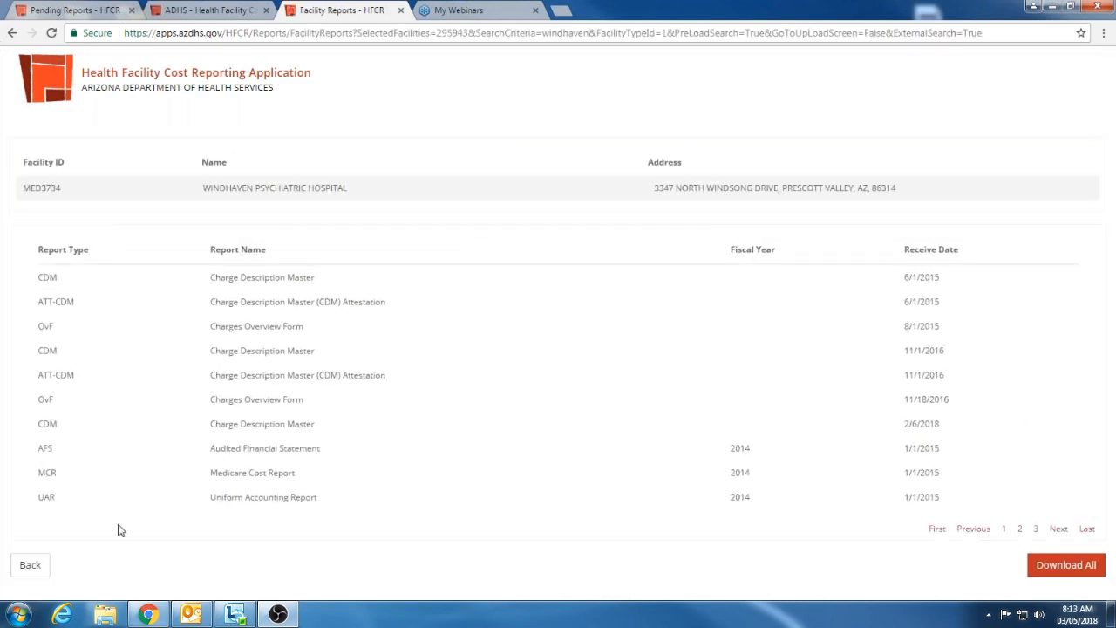
# Select the first 2018 UAR, the 2018 AFS, the 2016 ATT-UAR, and the 2015 AFS and UAR, and download them together
pyautogui.click(1021, 530)
pyautogui.click(1036, 530)
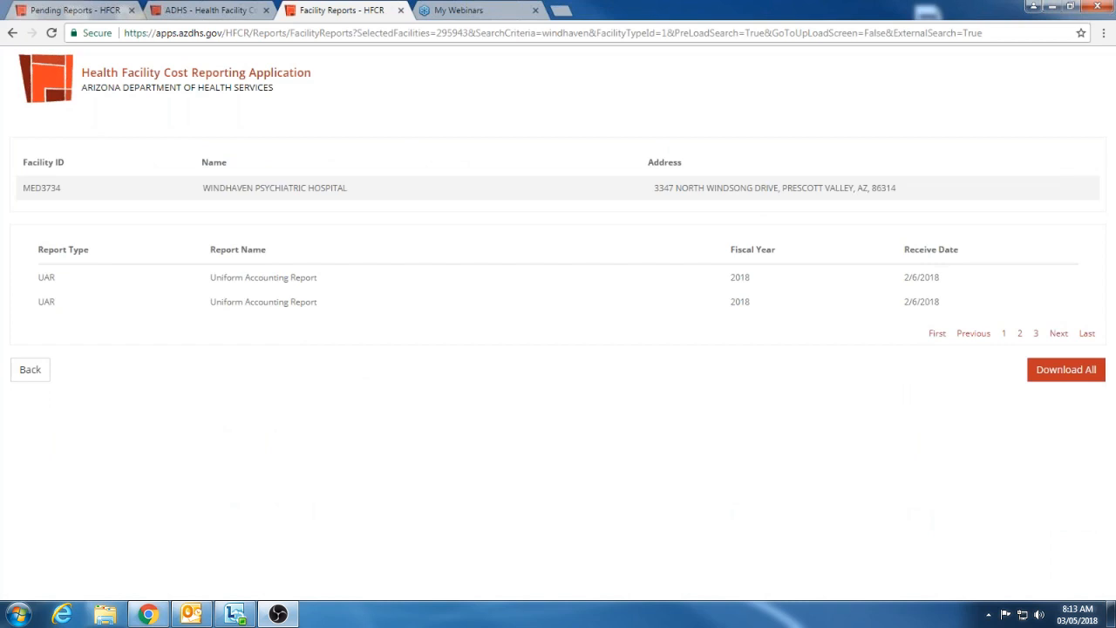
pyautogui.click(286, 284)
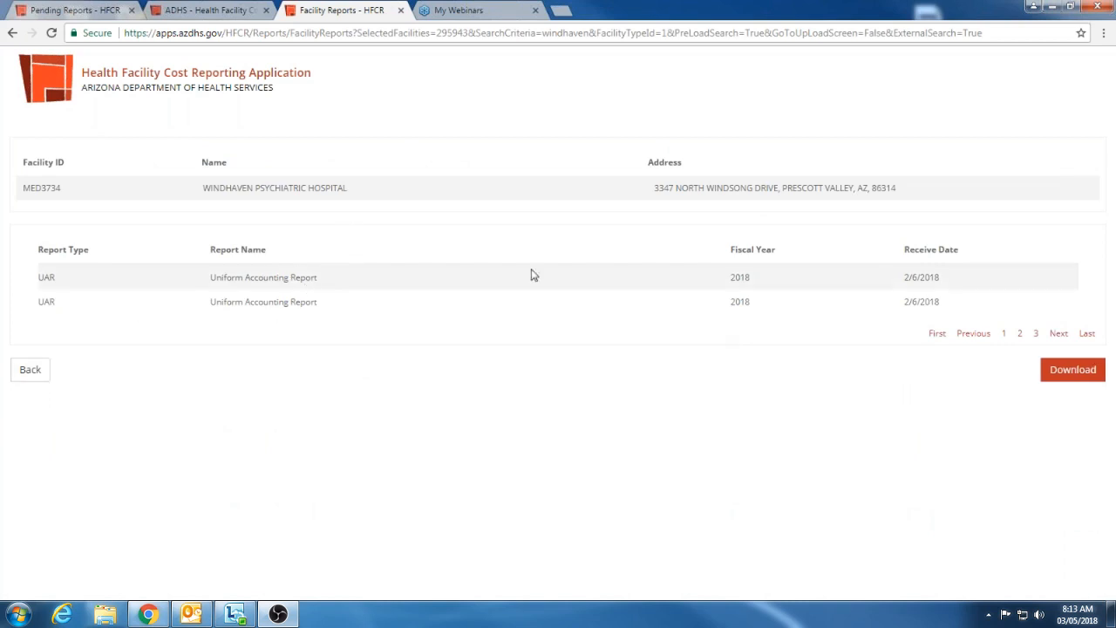
pyautogui.click(1021, 333)
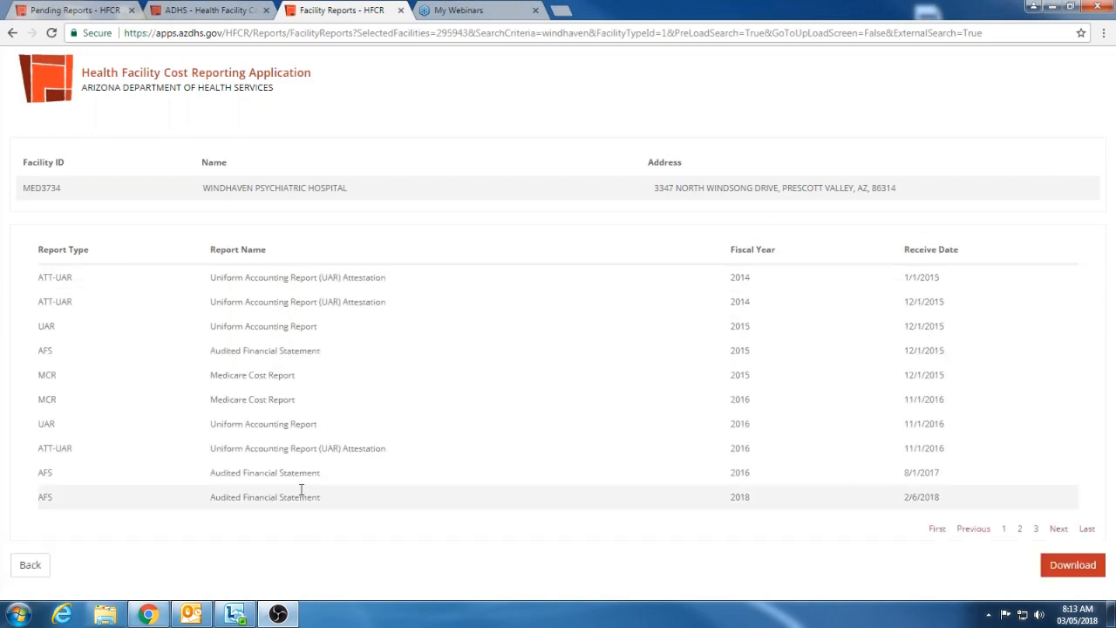
pyautogui.click(299, 448)
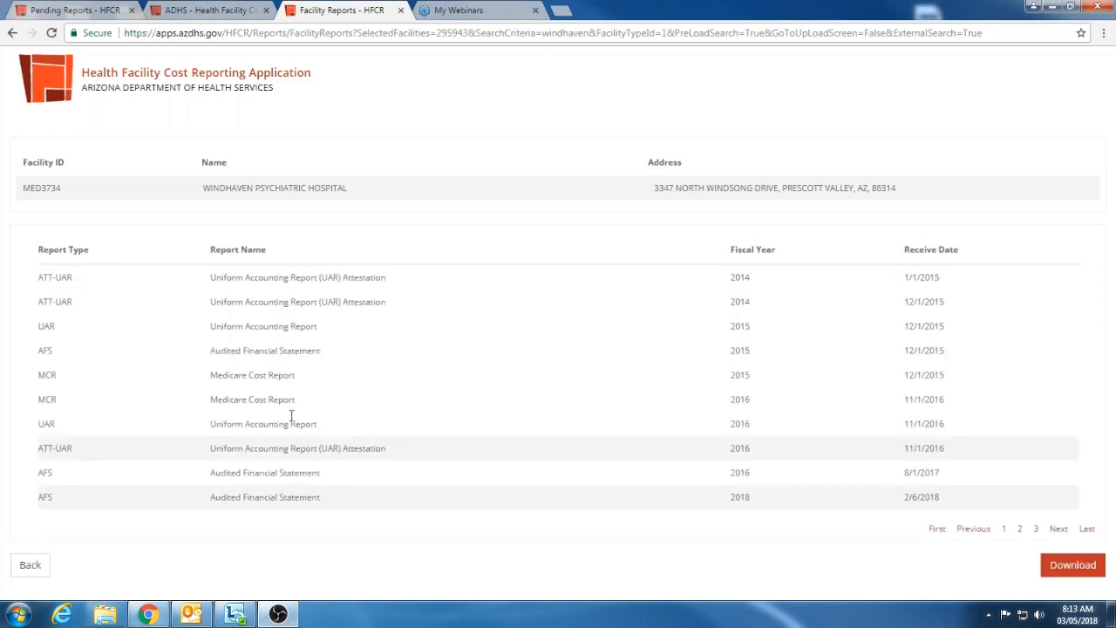
pyautogui.click(266, 351)
pyautogui.click(291, 327)
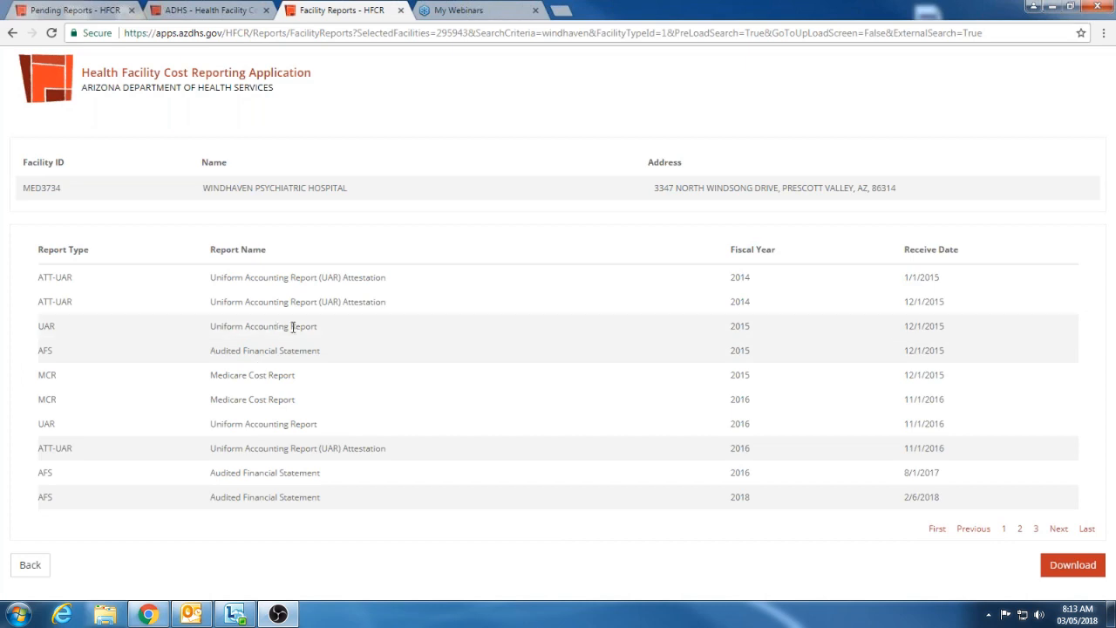
pyautogui.click(1065, 574)
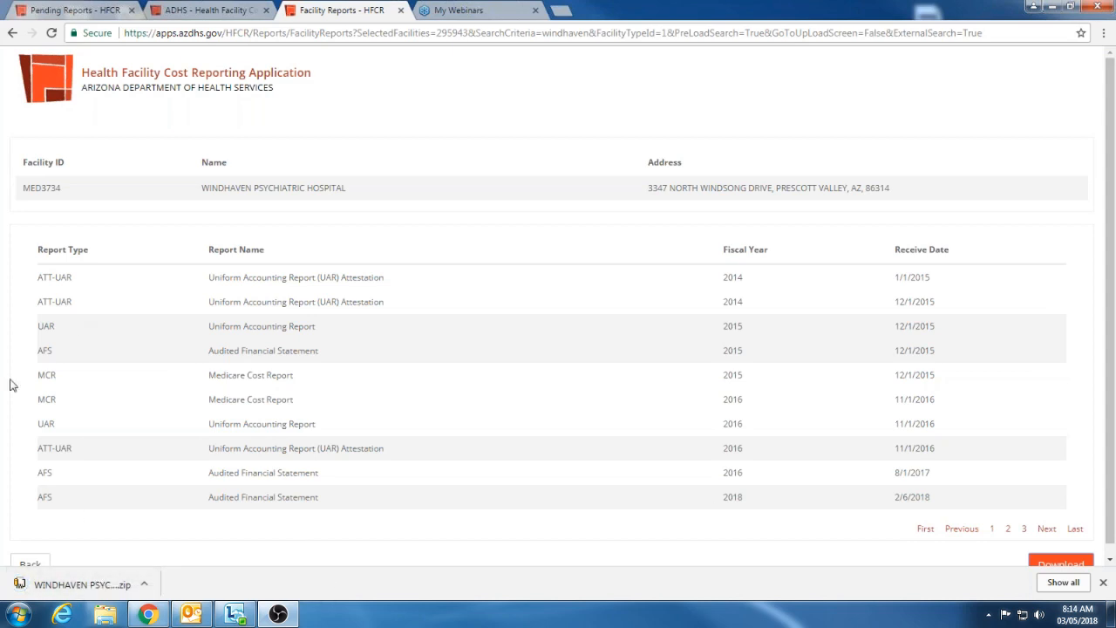
# Open the downloaded Windhaven zip archive and view MED3734_201512_FY2015_UAR.xlsx from it
pyautogui.click(92, 582)
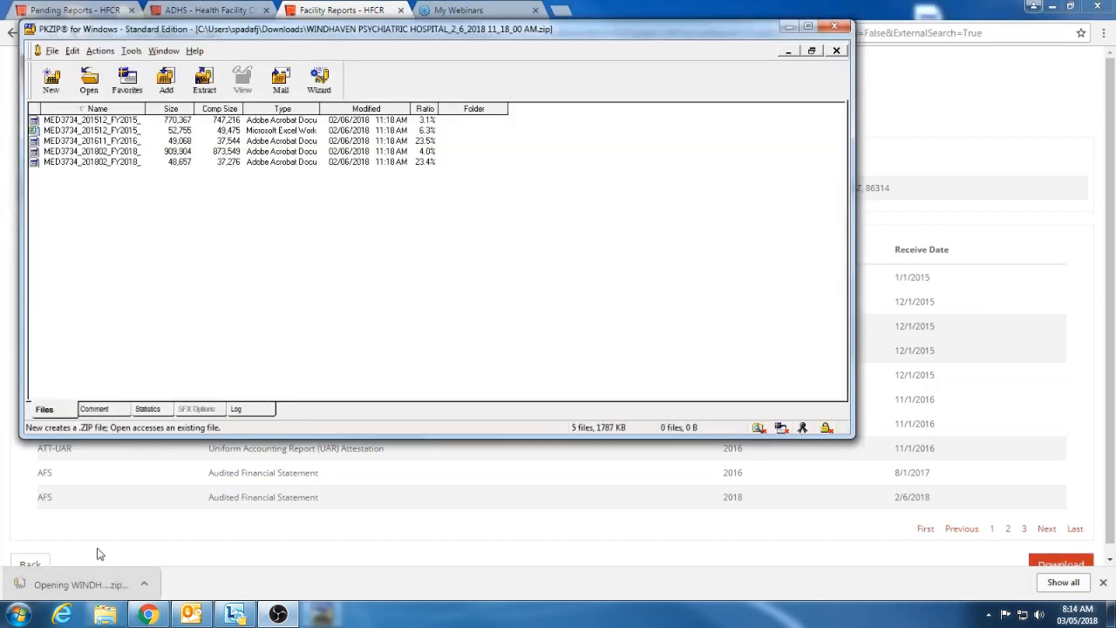
pyautogui.click(78, 151)
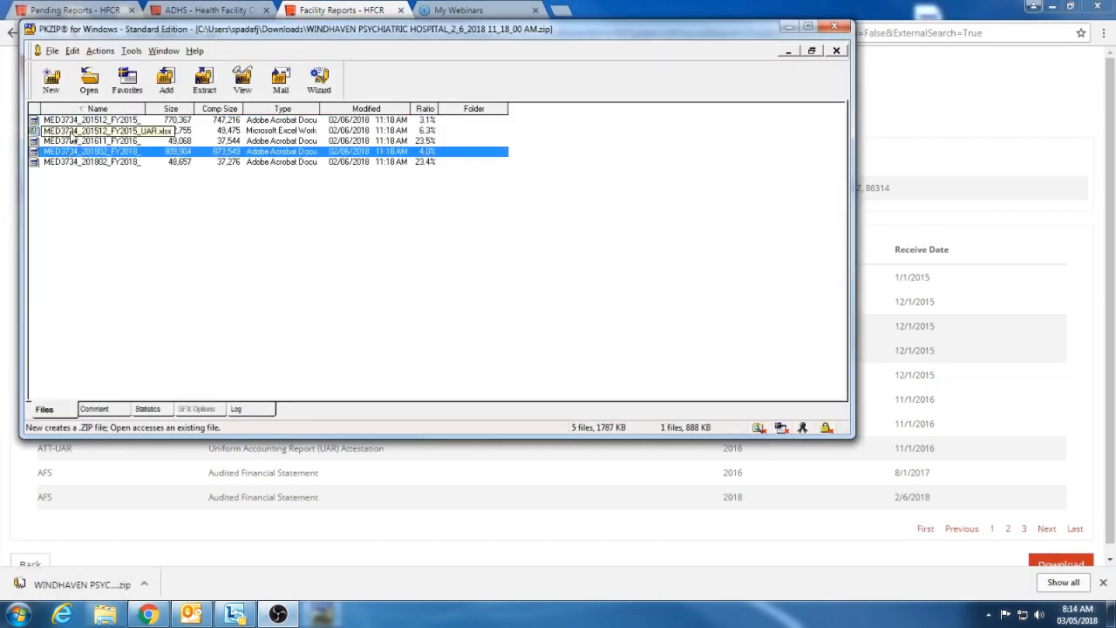
pyautogui.click(73, 131)
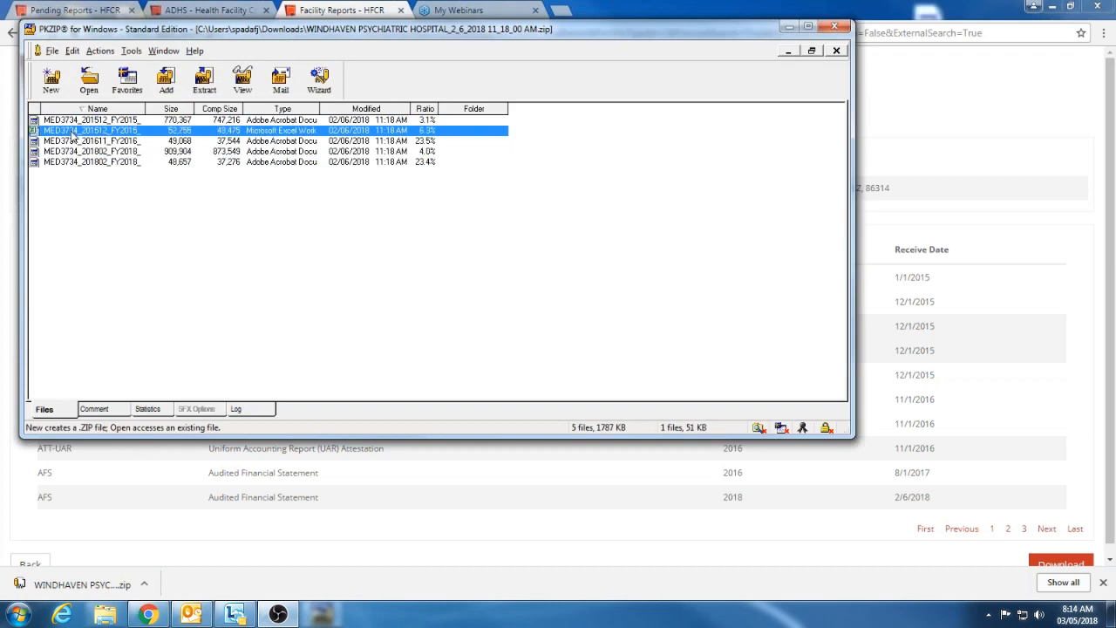
pyautogui.doubleClick(133, 131)
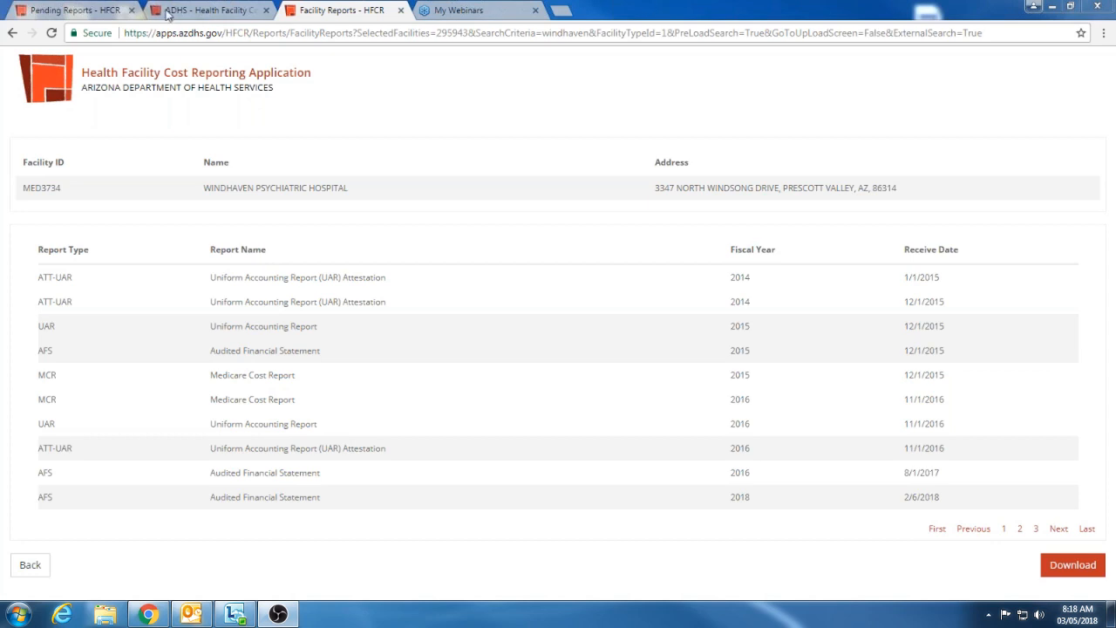
# Switch to the Pending Reports page of Windhaven Psychiatric Hospital
pyautogui.click(98, 11)
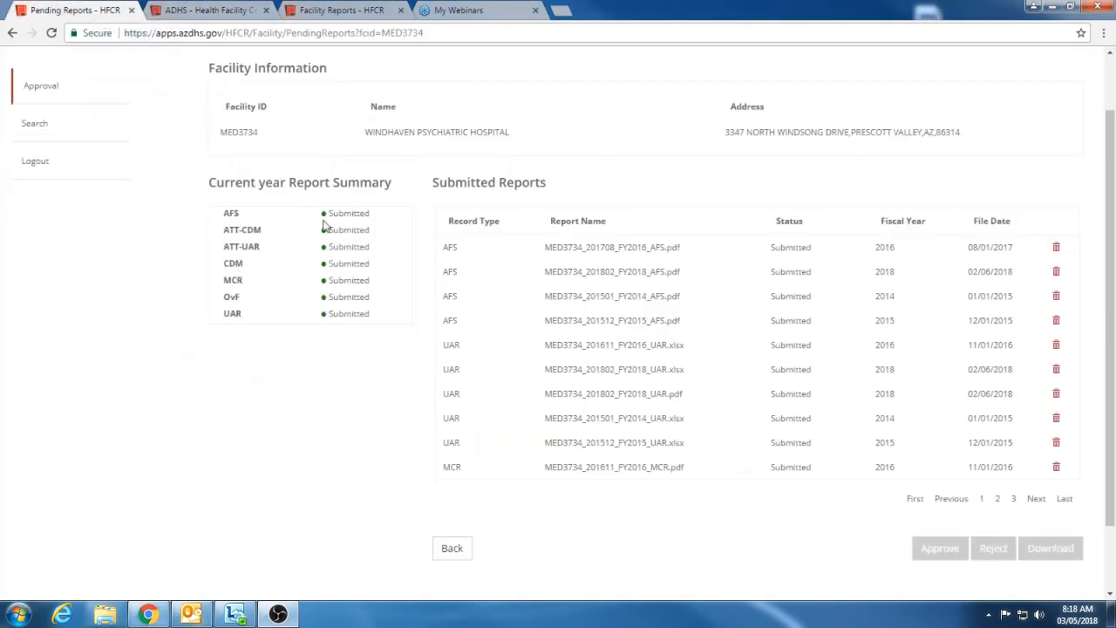